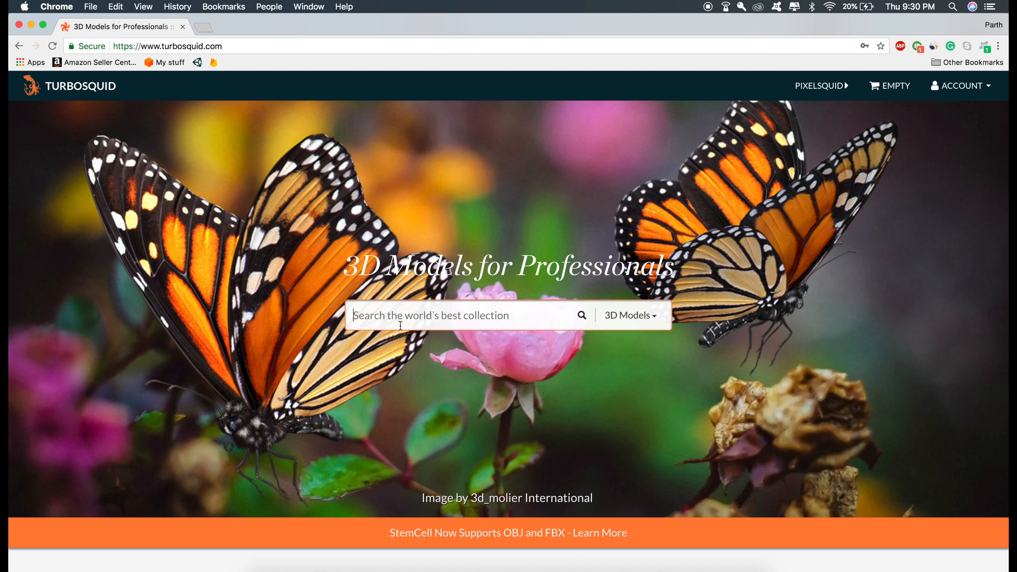
# Search TurboSquid for "coke" 3D models and filter the results to free ones.
pyautogui.write('coke')
pyautogui.press('Return')
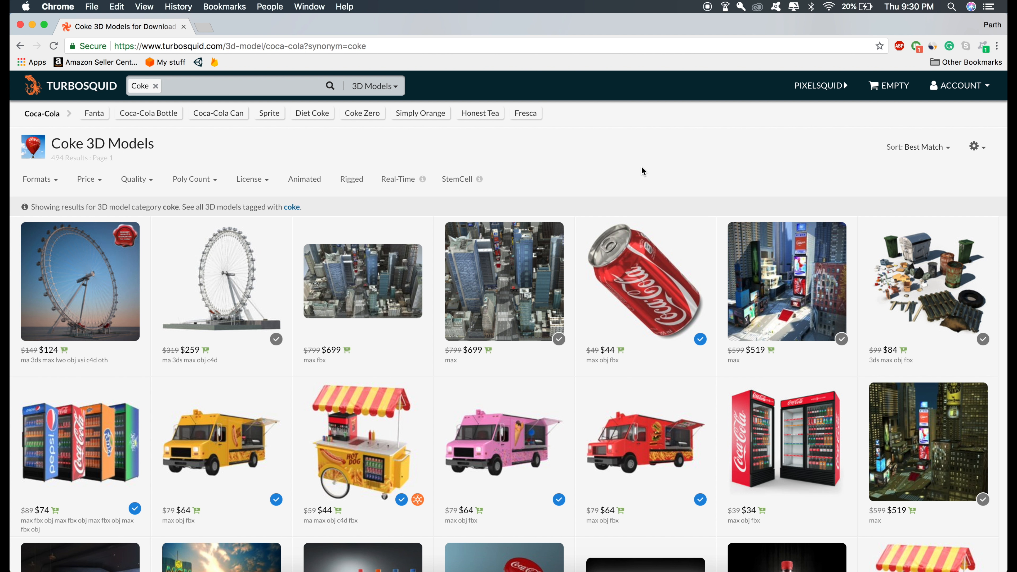
pyautogui.click(99, 179)
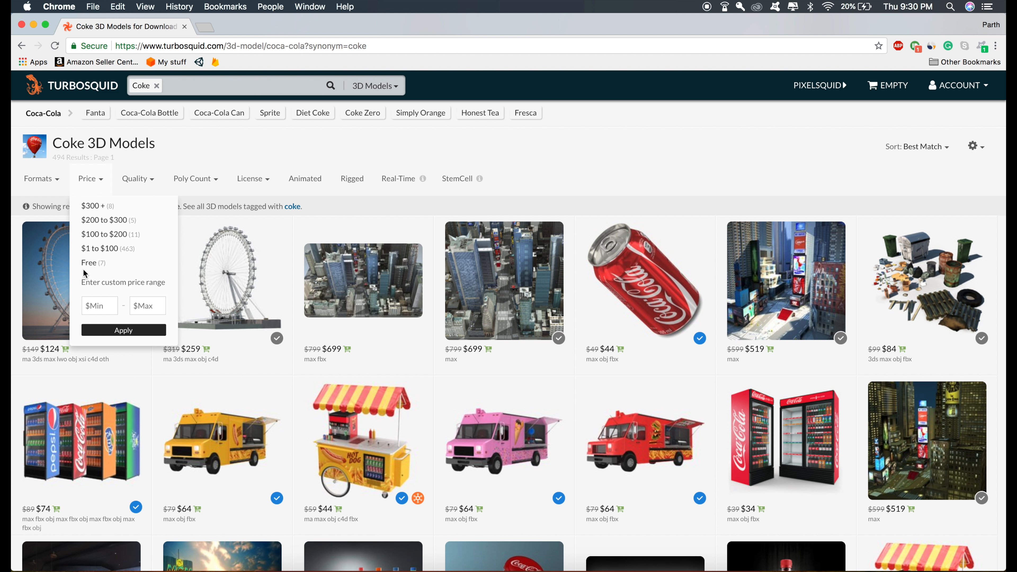
pyautogui.click(89, 262)
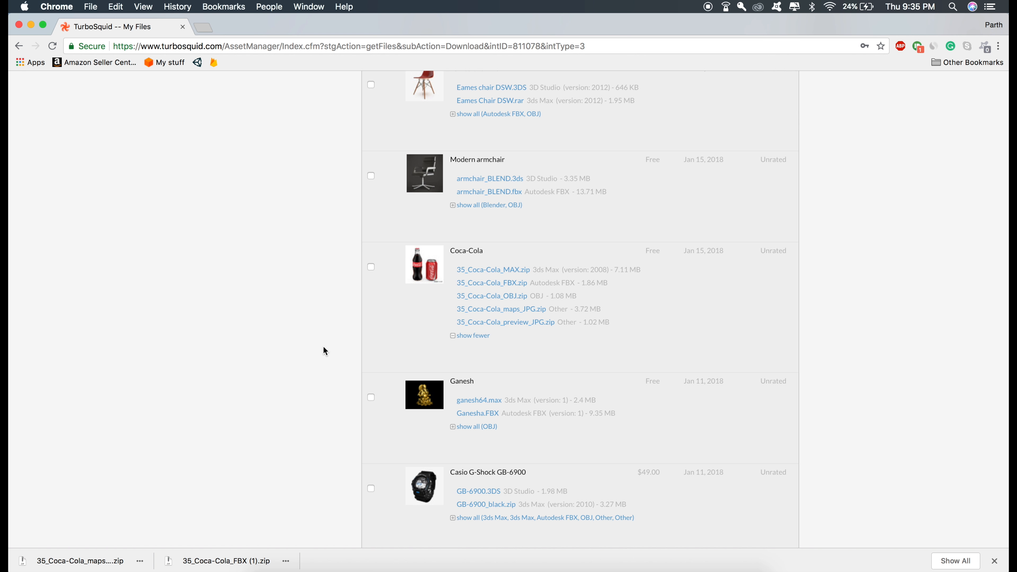
# Switch to Unity and create a new project from the 3D template, named "AR shooting game".
pyautogui.press('super+space')
pyautogui.write('unity')
pyautogui.press('Return')
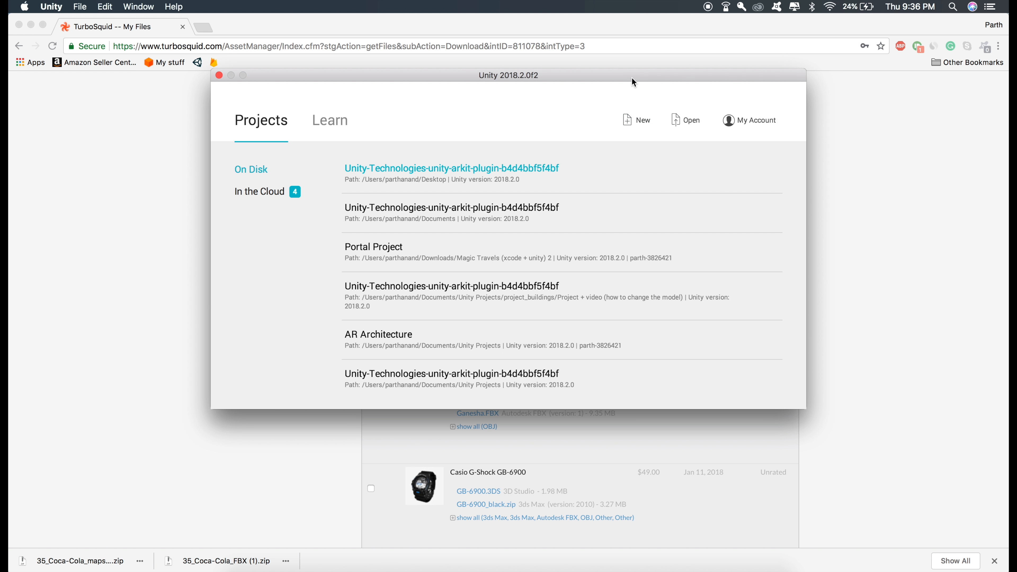
pyautogui.click(637, 120)
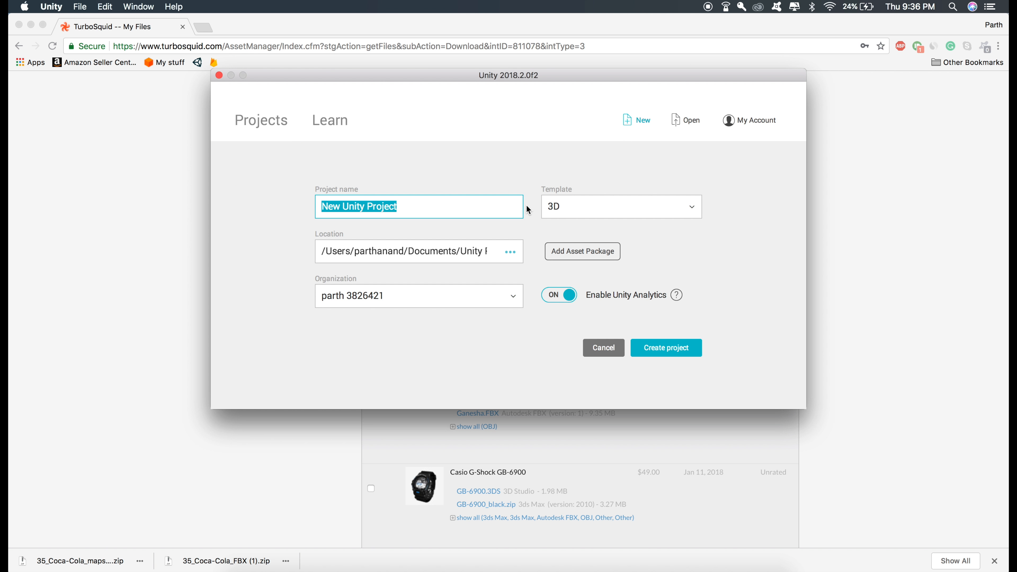
pyautogui.press('BackSpace')
pyautogui.write('AR')
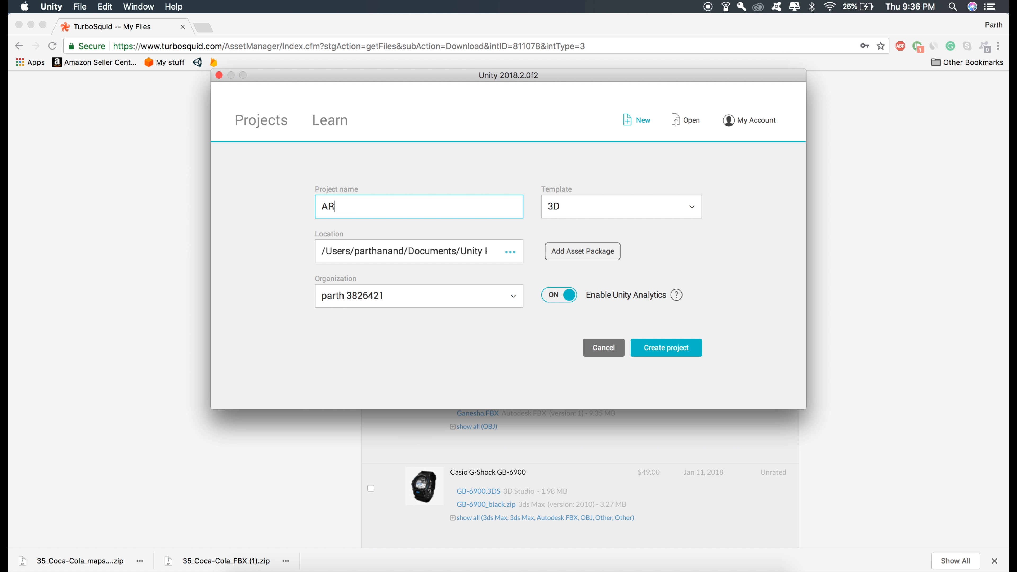
pyautogui.write(' shooting game')
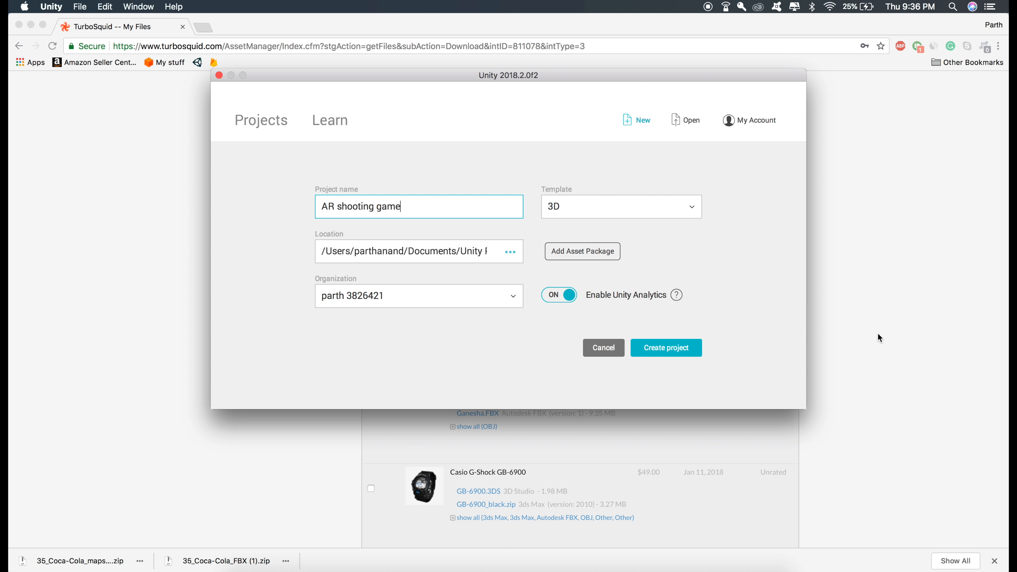
pyautogui.click(683, 349)
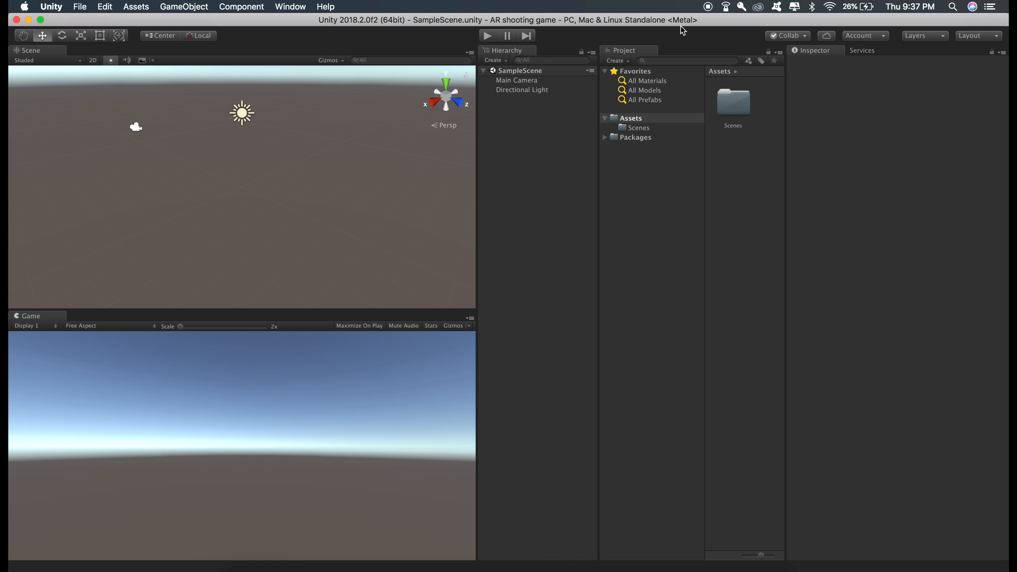
# Set the editor window layout to 2 by 3.
pyautogui.click(288, 5)
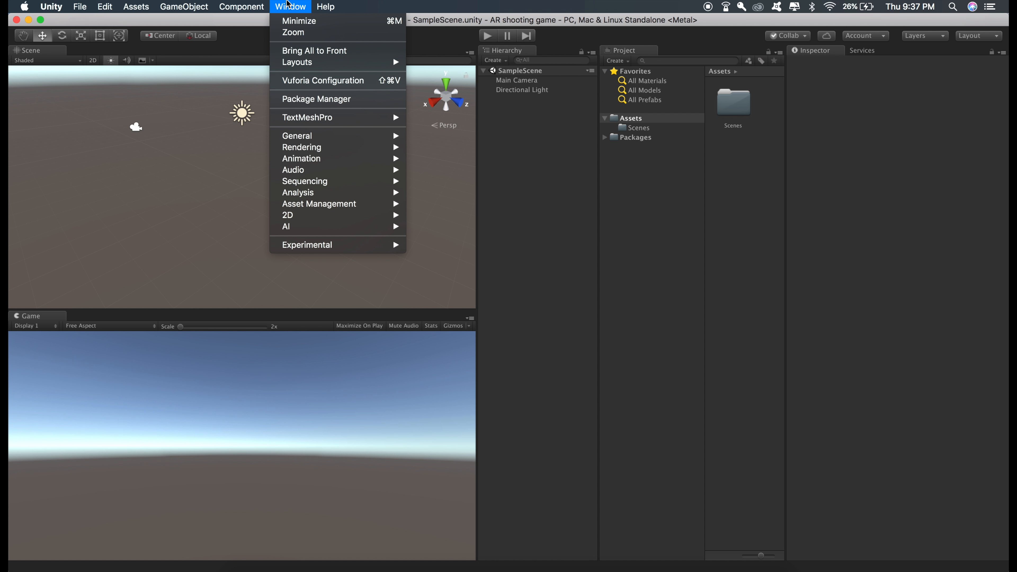
pyautogui.moveTo(339, 64)
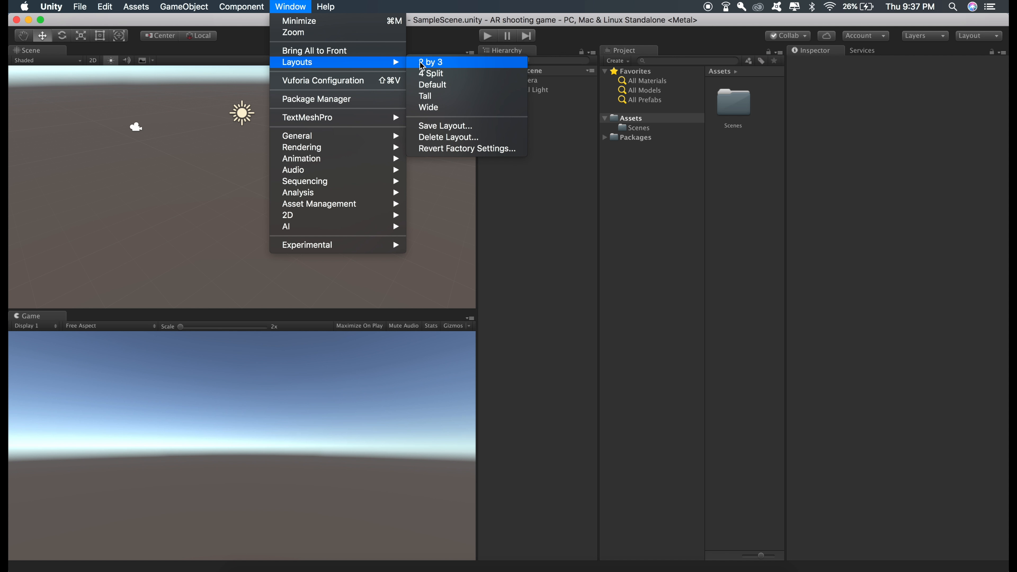
pyautogui.click(472, 64)
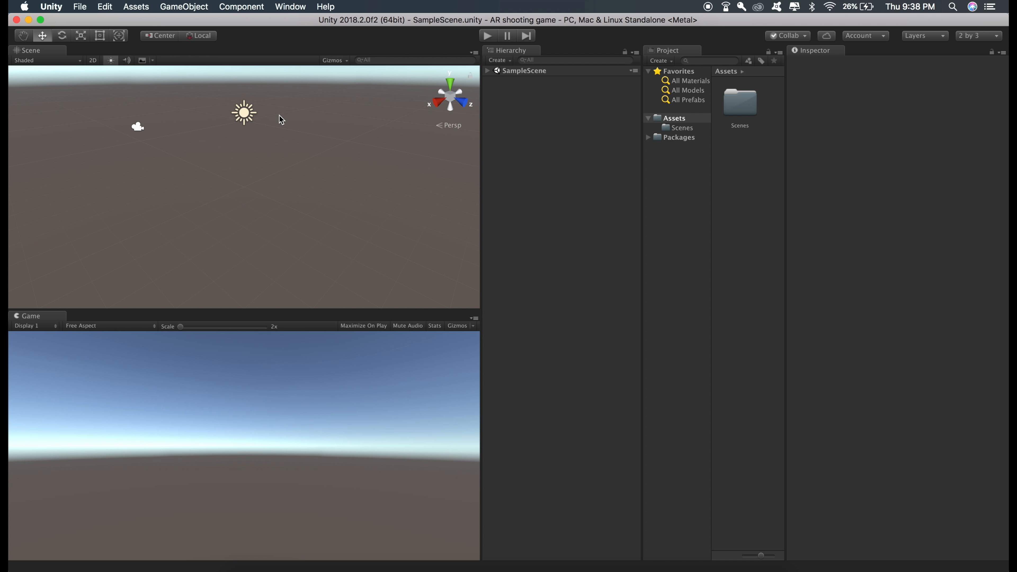
# Open the Asset Store and dock it next to the Game view.
pyautogui.click(290, 5)
pyautogui.moveTo(338, 136)
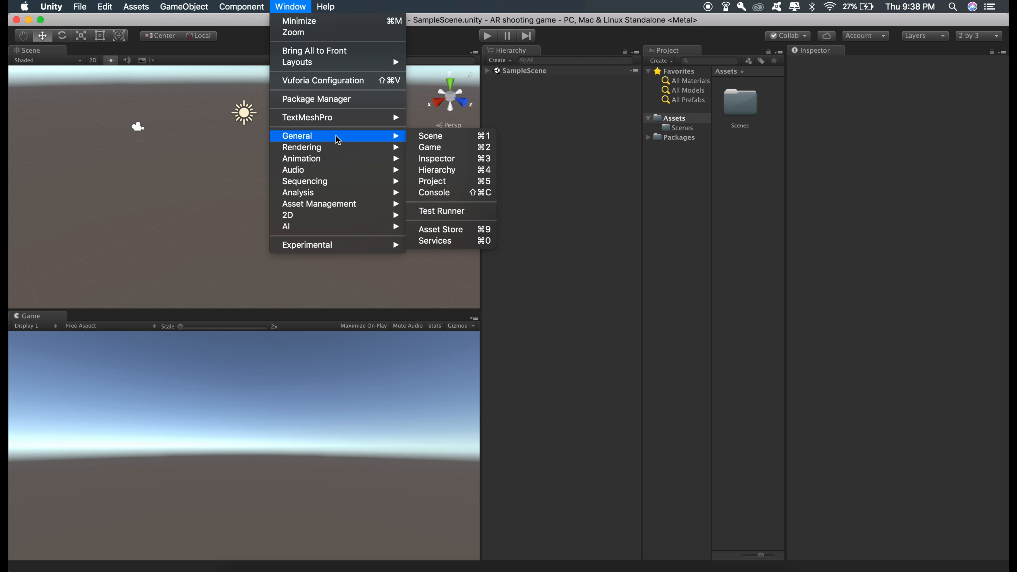
pyautogui.click(441, 230)
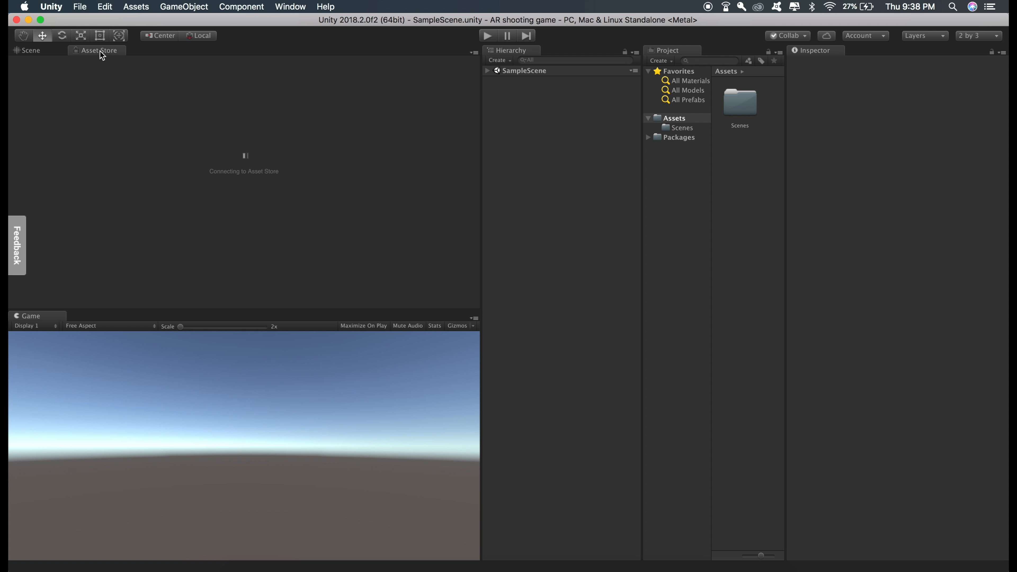
pyautogui.moveTo(103, 55); pyautogui.dragTo(108, 317)
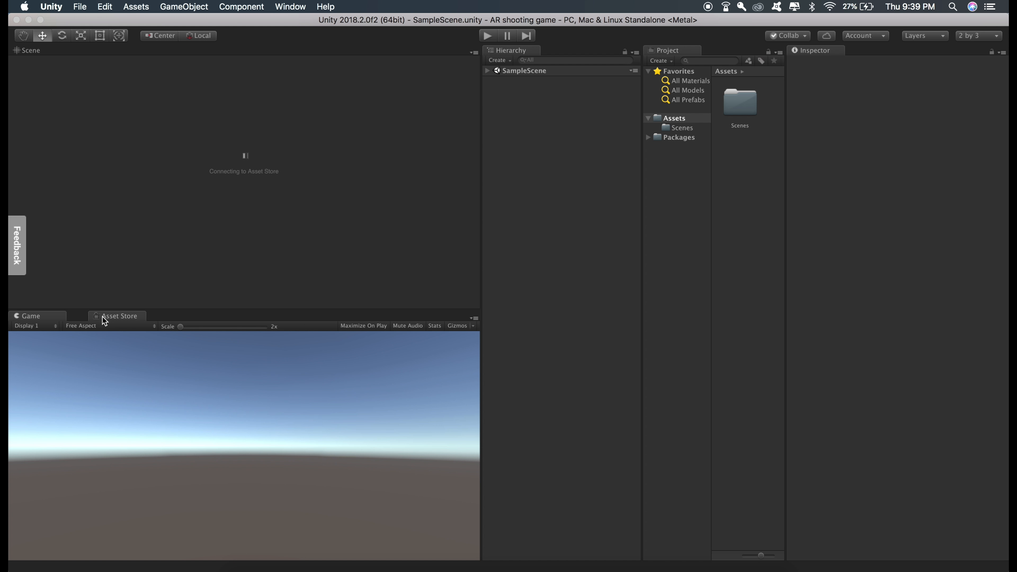
# Search the Asset Store for "arkit" and import the free Unity ARKit Plugin into the project.
pyautogui.click(139, 356)
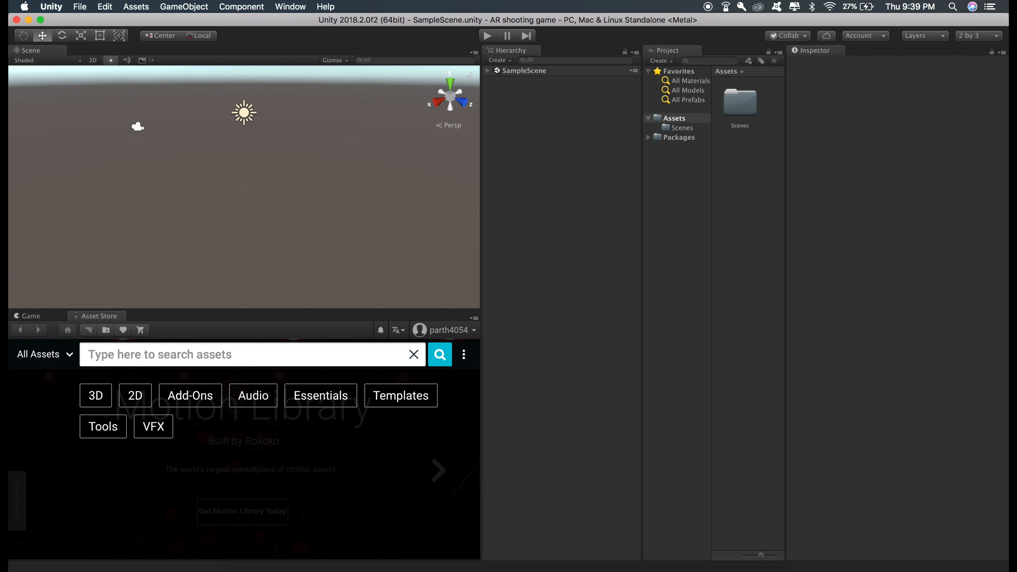
pyautogui.write('arkit')
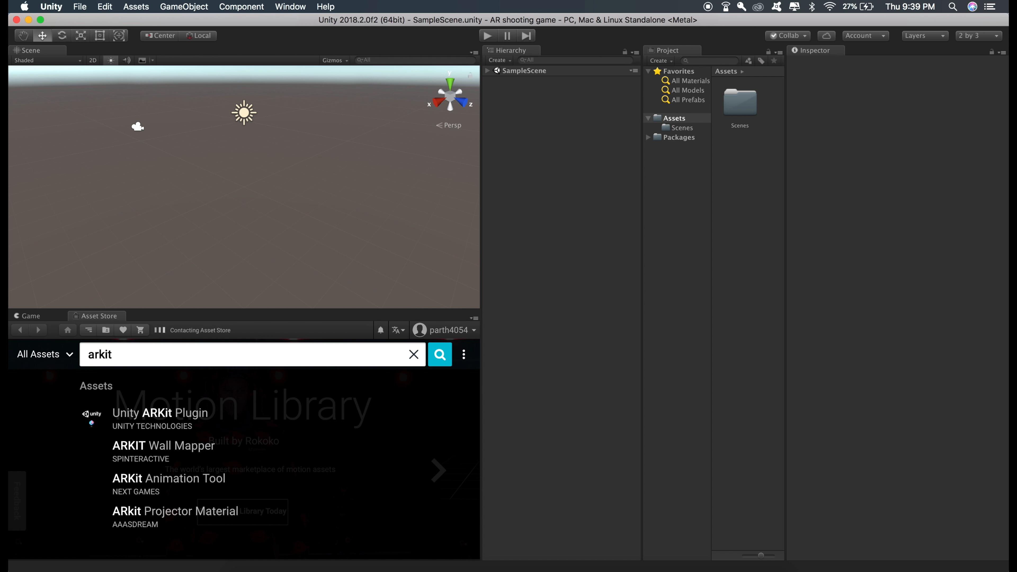
pyautogui.press('Return')
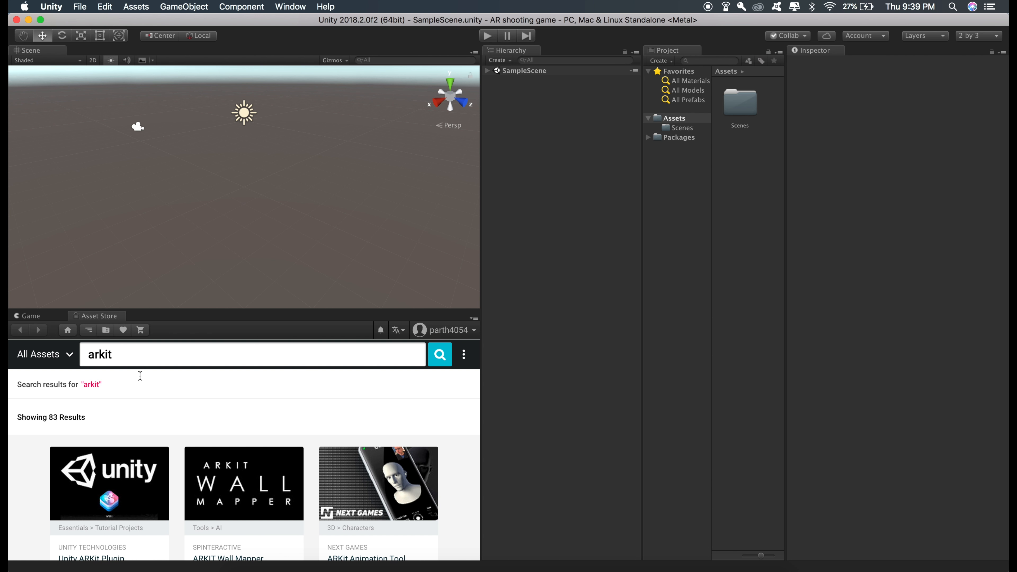
pyautogui.scroll(-3, 152, 419)
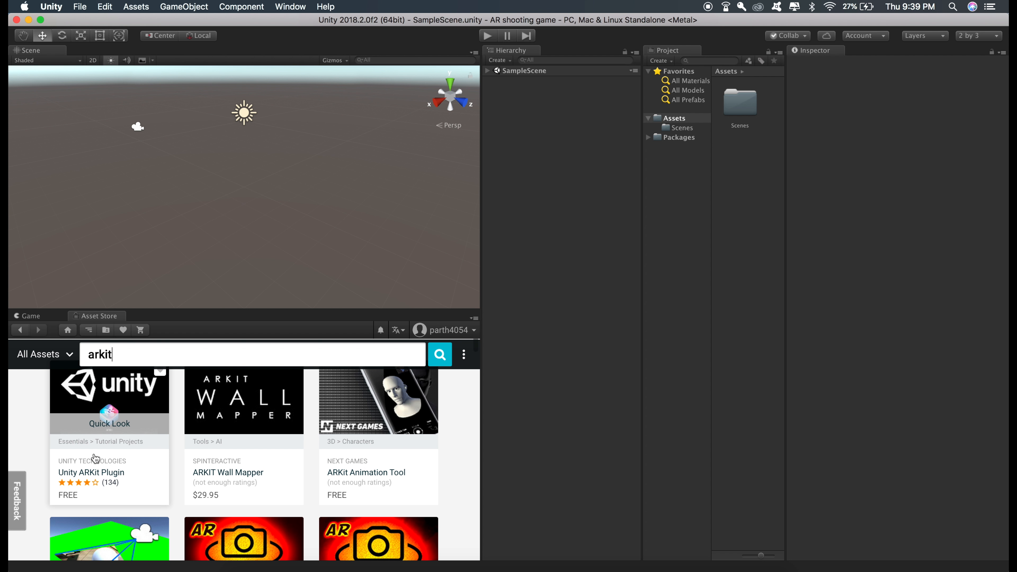
pyautogui.click(111, 423)
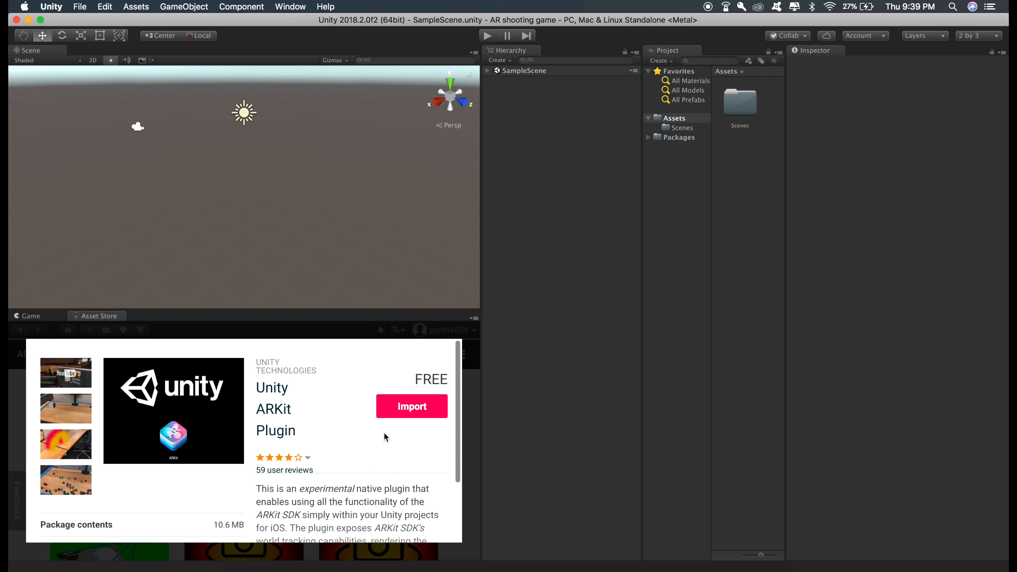
pyautogui.click(409, 411)
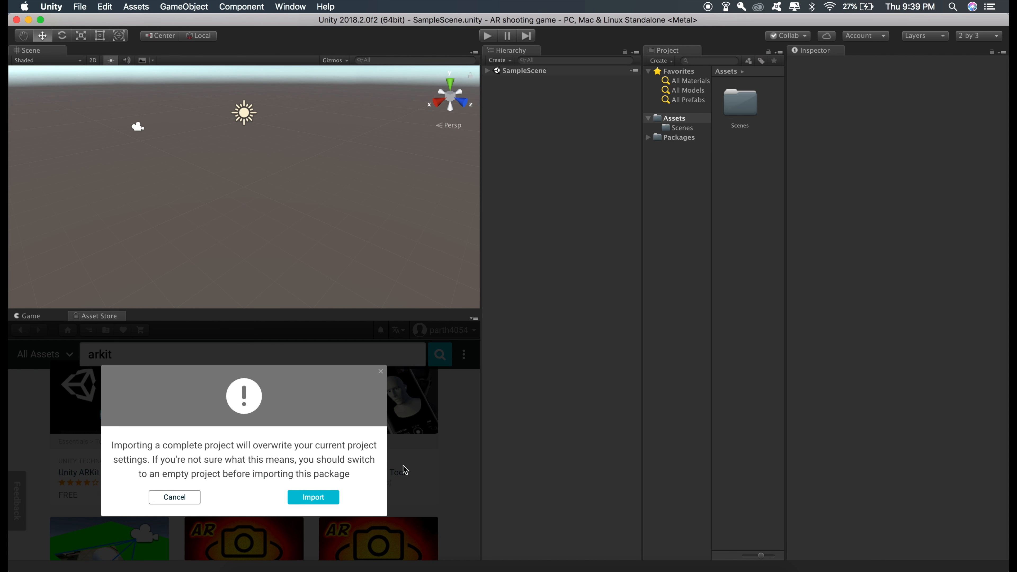
pyautogui.click(313, 496)
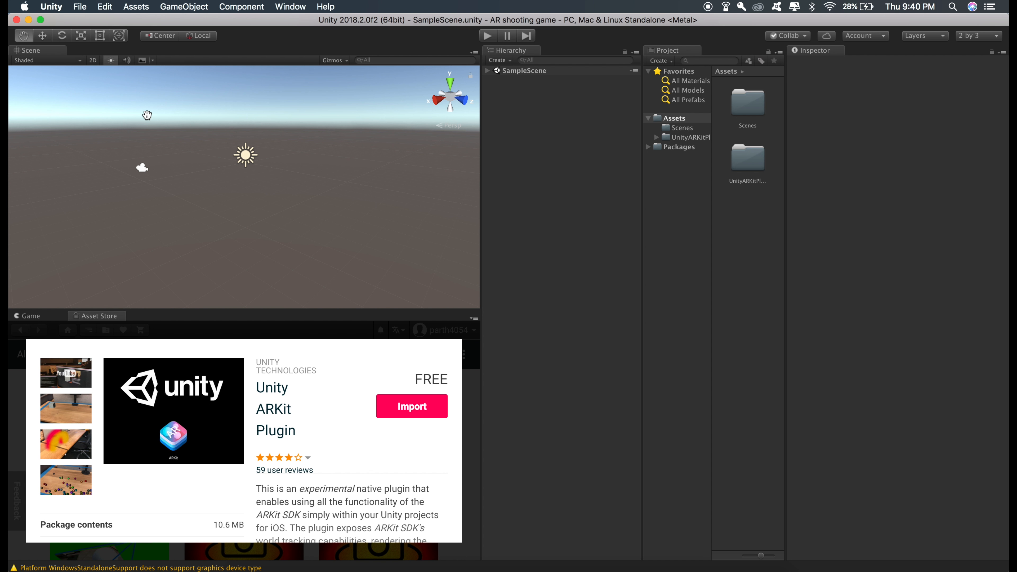
# Switch the project's build platform to iOS.
pyautogui.click(79, 6)
pyautogui.click(117, 121)
pyautogui.click(599, 315)
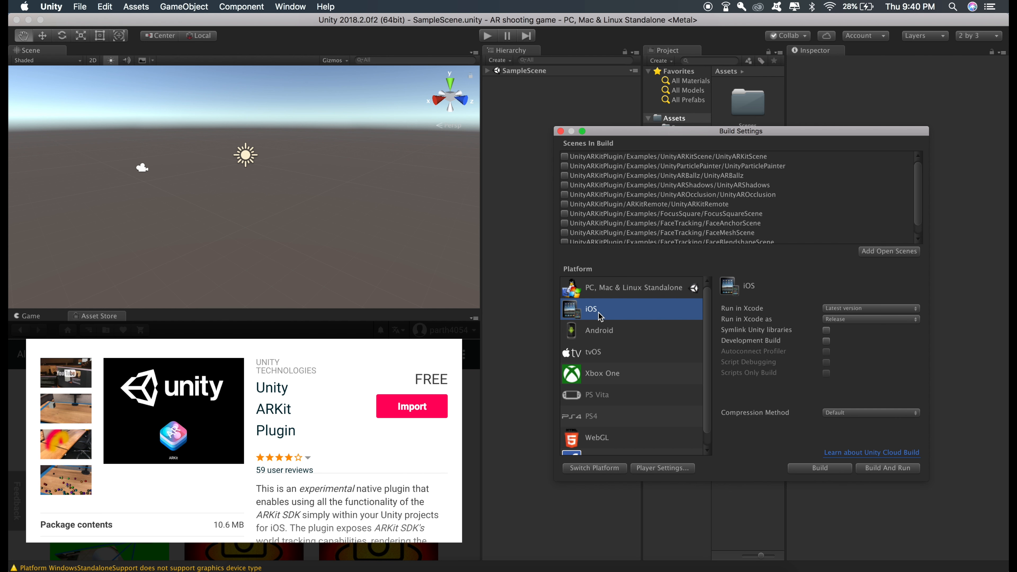
pyautogui.click(598, 470)
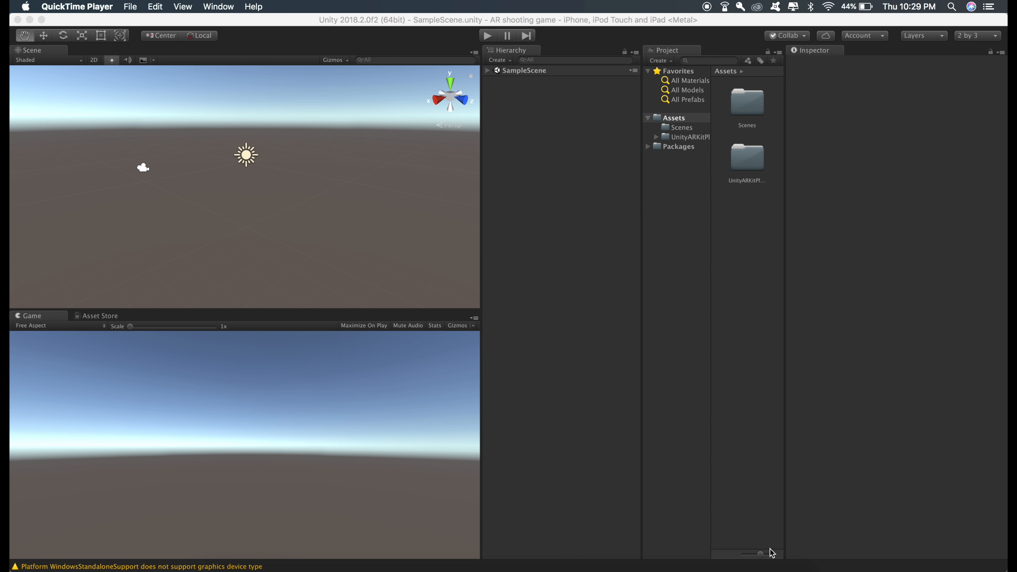
# Import the maps folder and mpm_vol.09_p35.FBX from the coke folder into the project's Assets.
pyautogui.click(738, 562)
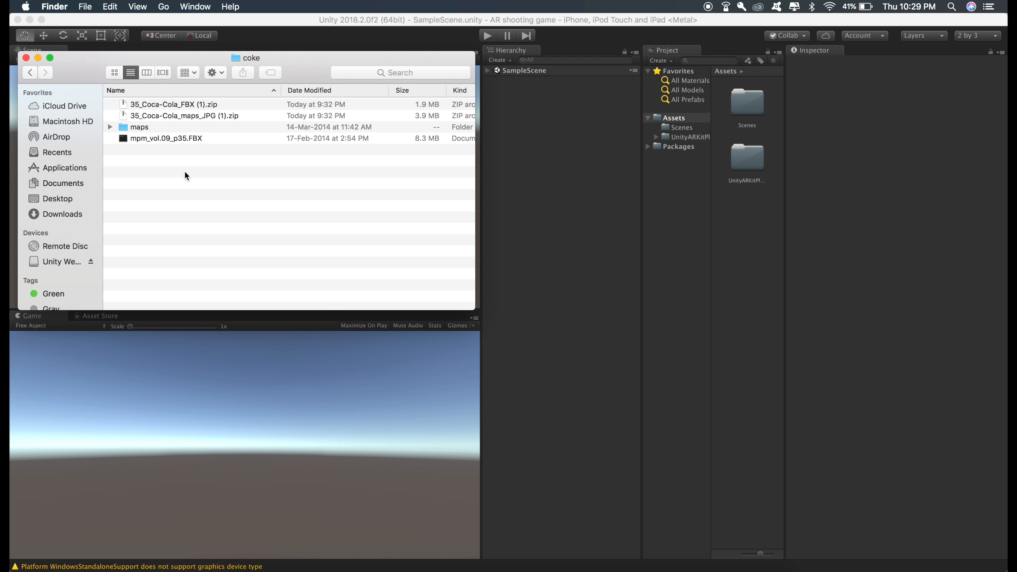
pyautogui.click(145, 131)
pyautogui.hotkey('shift', 'Down')
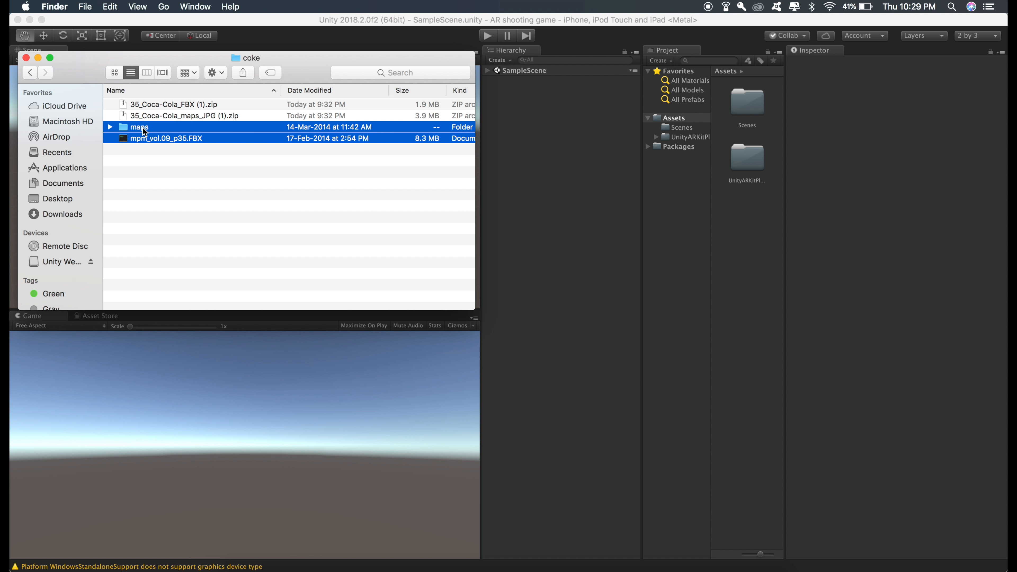
pyautogui.moveTo(144, 132); pyautogui.dragTo(766, 339)
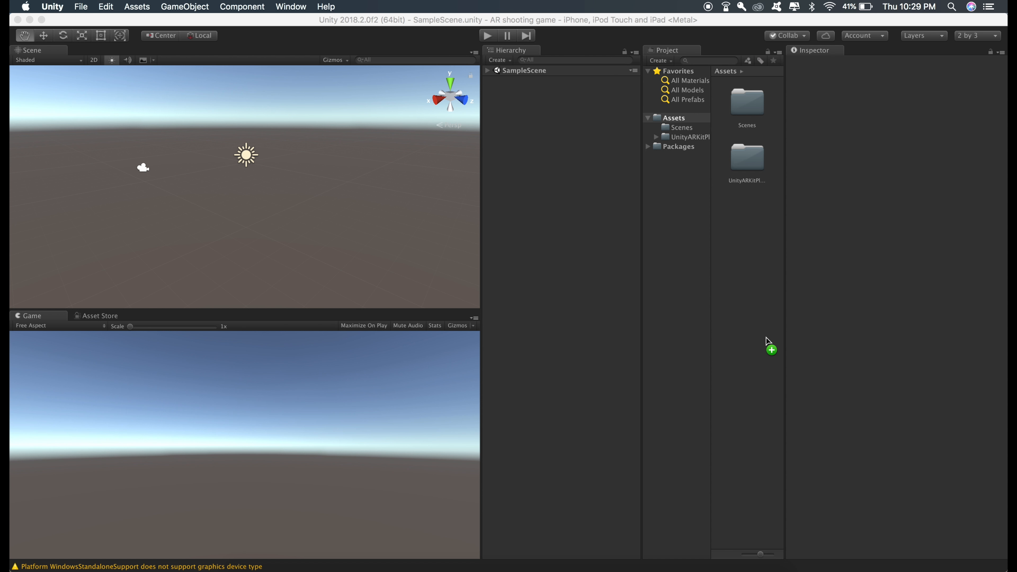
pyautogui.moveTo(766, 339); pyautogui.dragTo(766, 339)
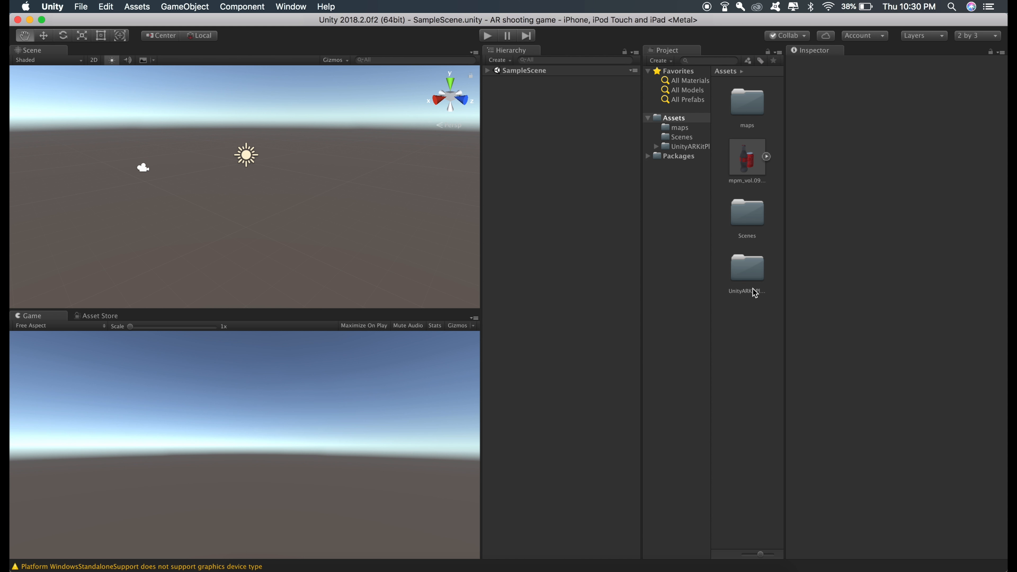
# Open the UnityARKitScene example scene from the UnityARKitPlugin Examples folder.
pyautogui.doubleClick(746, 271)
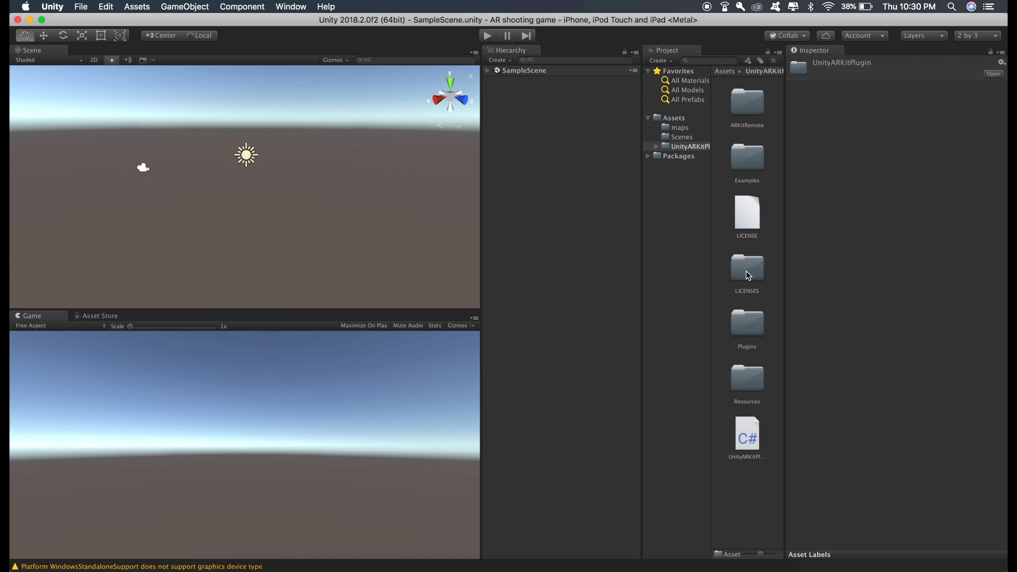
pyautogui.doubleClick(750, 161)
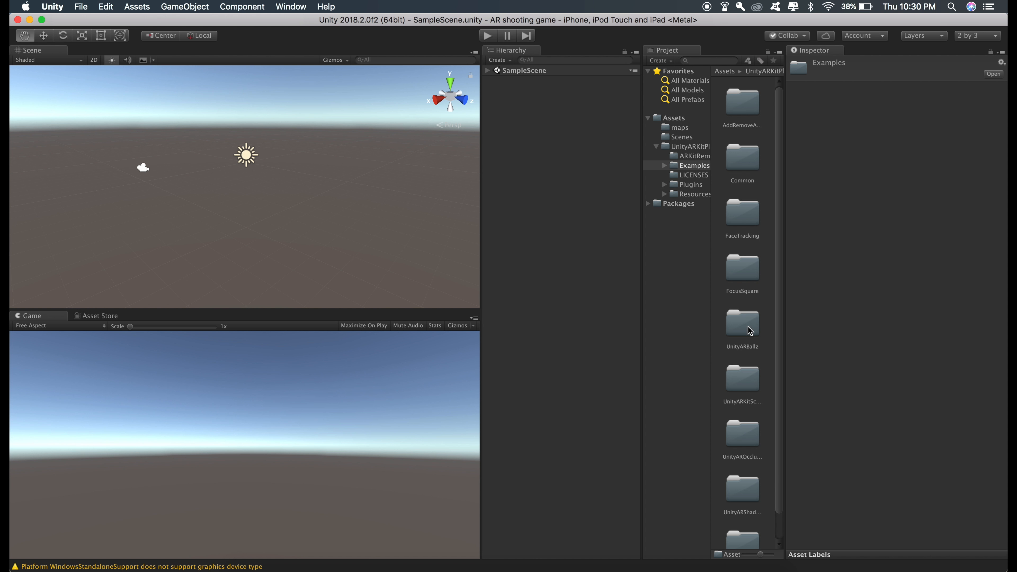
pyautogui.scroll(-2, 750, 360)
pyautogui.doubleClick(742, 355)
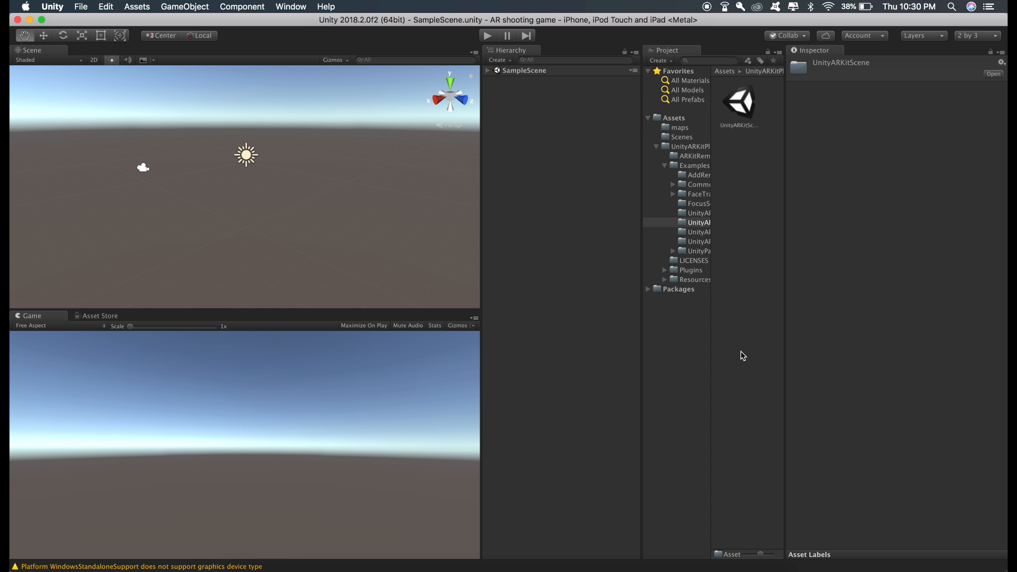
pyautogui.doubleClick(741, 107)
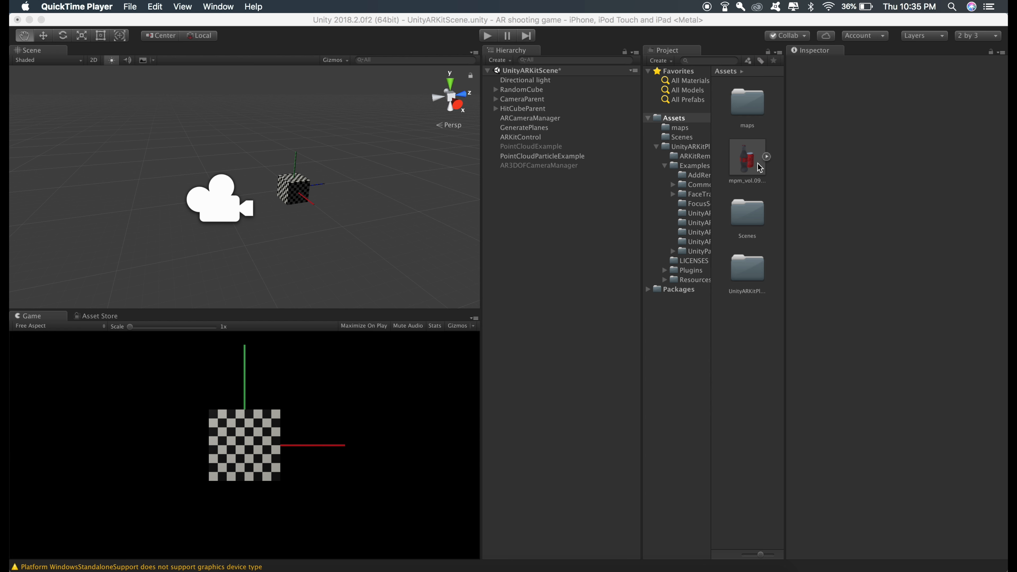
# Add the mpm_vol.09_p35 model to the scene, expand its child objects and frame it in the Scene view.
pyautogui.moveTo(760, 168); pyautogui.dragTo(564, 193)
pyautogui.click(521, 176)
pyautogui.press('Right')
pyautogui.doubleClick(524, 179)
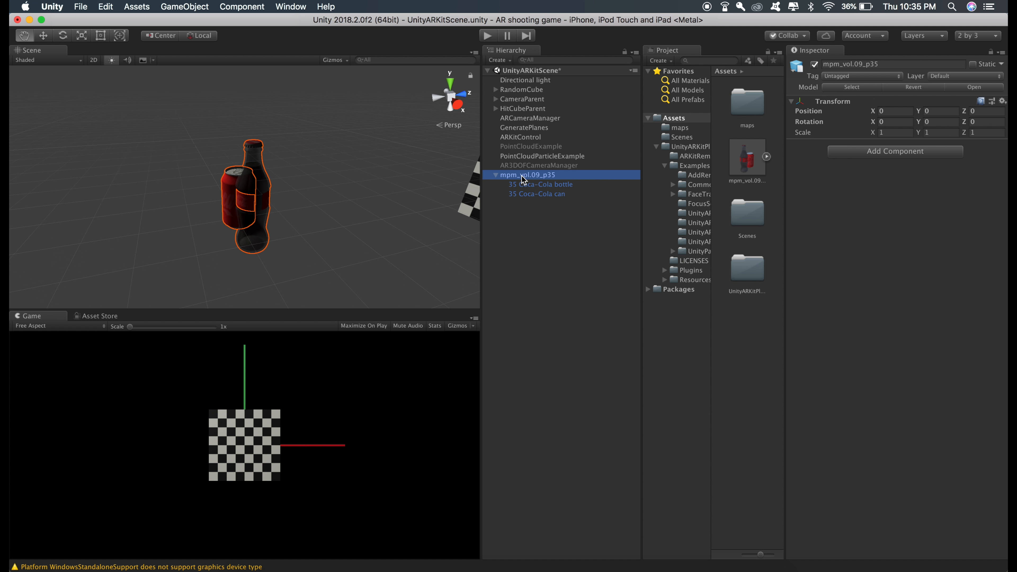
pyautogui.scroll(-3, 254, 183)
pyautogui.keyDown('alt'); pyautogui.moveTo(255, 182); pyautogui.dragTo(303, 193); pyautogui.keyUp('alt')
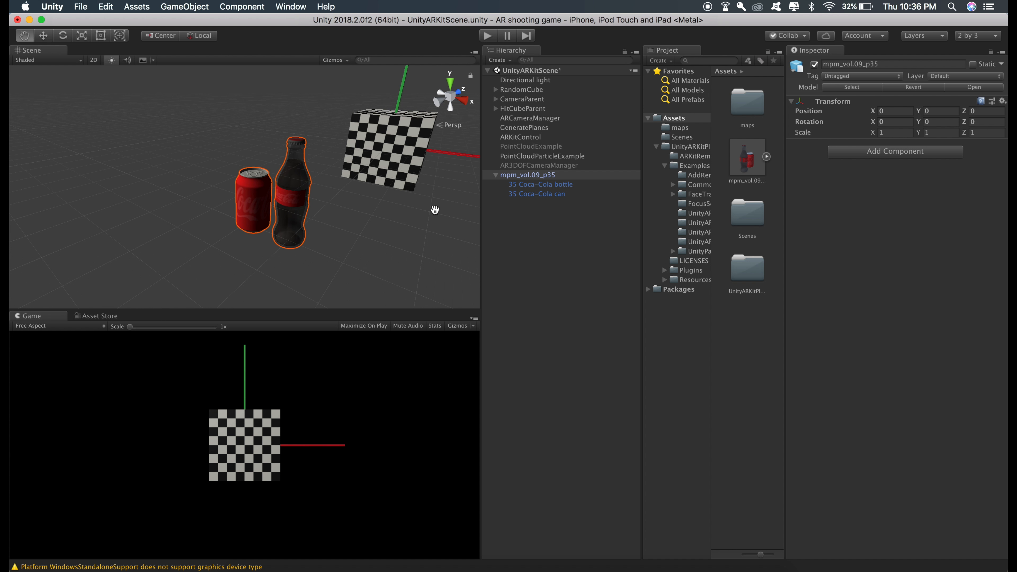
# Move the 35 Coca-Cola bottle out of mpm_vol.09_p35 to the scene's root level, and select the original parent.
pyautogui.click(530, 187)
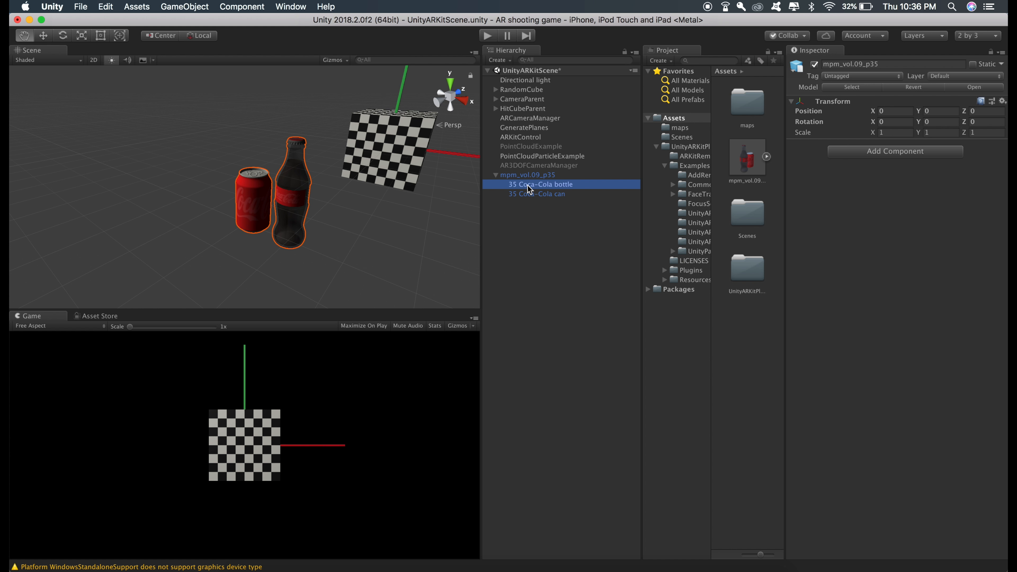
pyautogui.moveTo(530, 188); pyautogui.dragTo(536, 273)
pyautogui.click(588, 204)
pyautogui.click(510, 176)
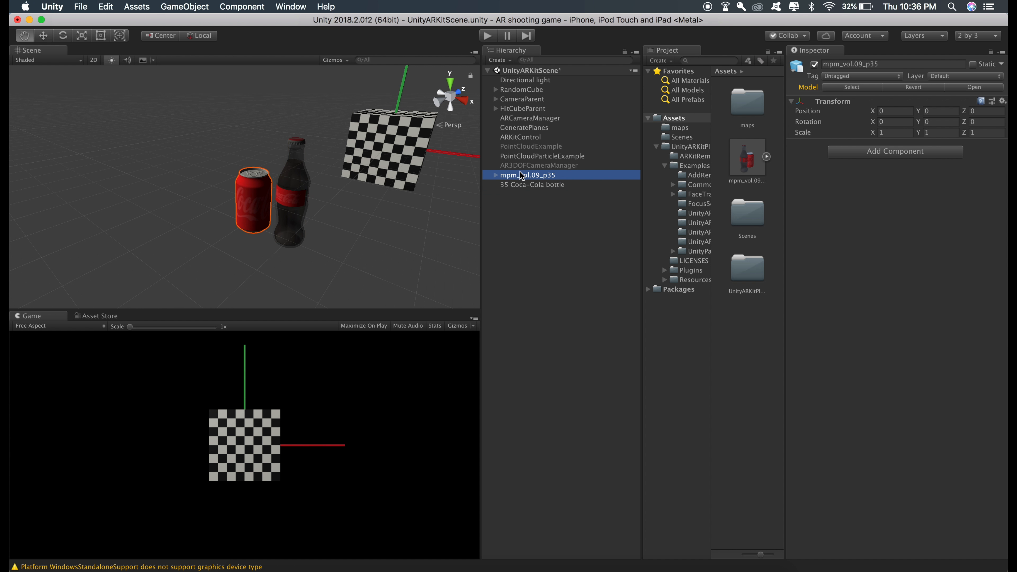
# Delete the original mpm_vol.09_p35 parent object from the scene.
pyautogui.rightClick(510, 176)
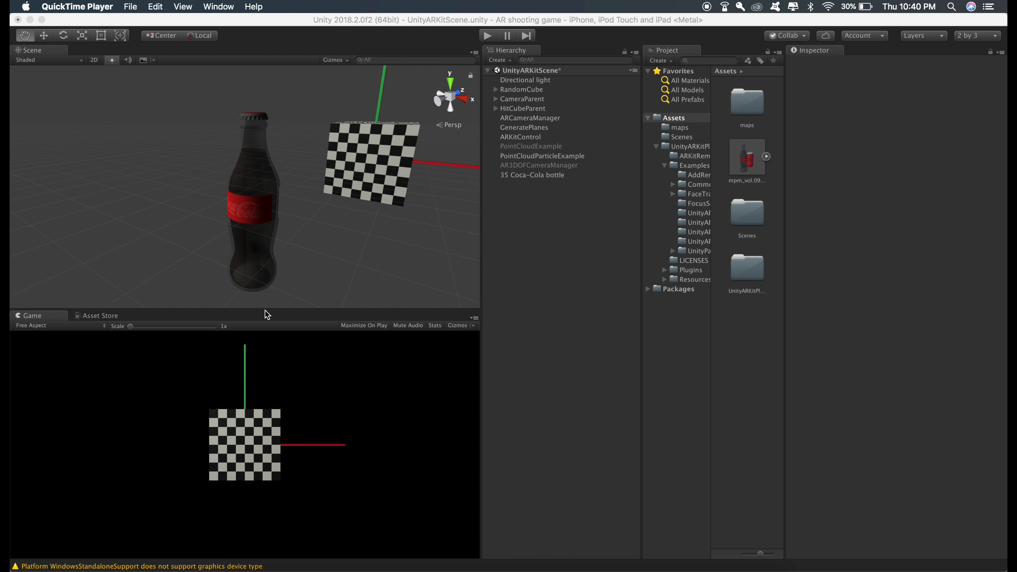
# Create a folder named Materials in the project's Assets.
pyautogui.rightClick(759, 332)
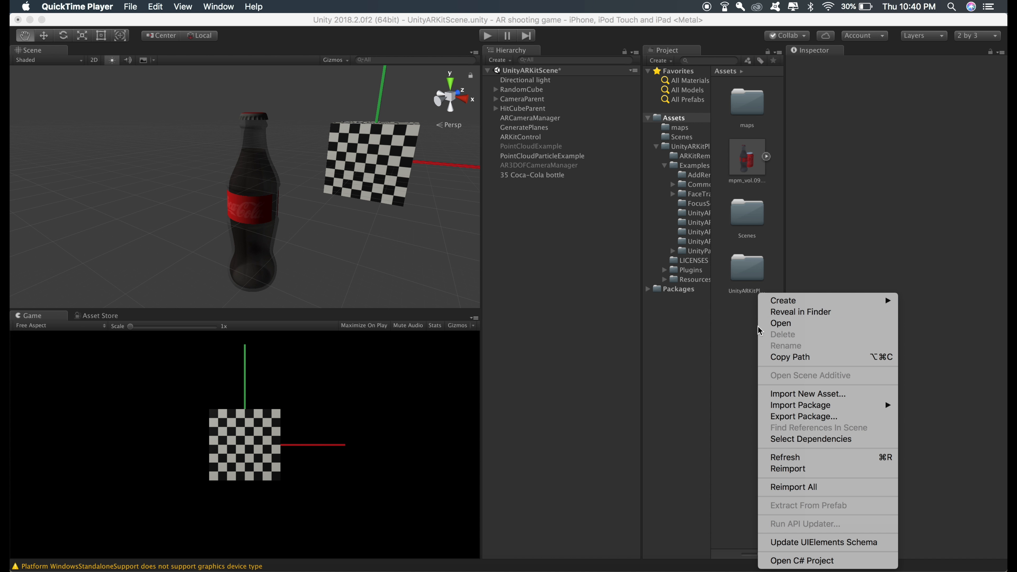
pyautogui.moveTo(780, 303)
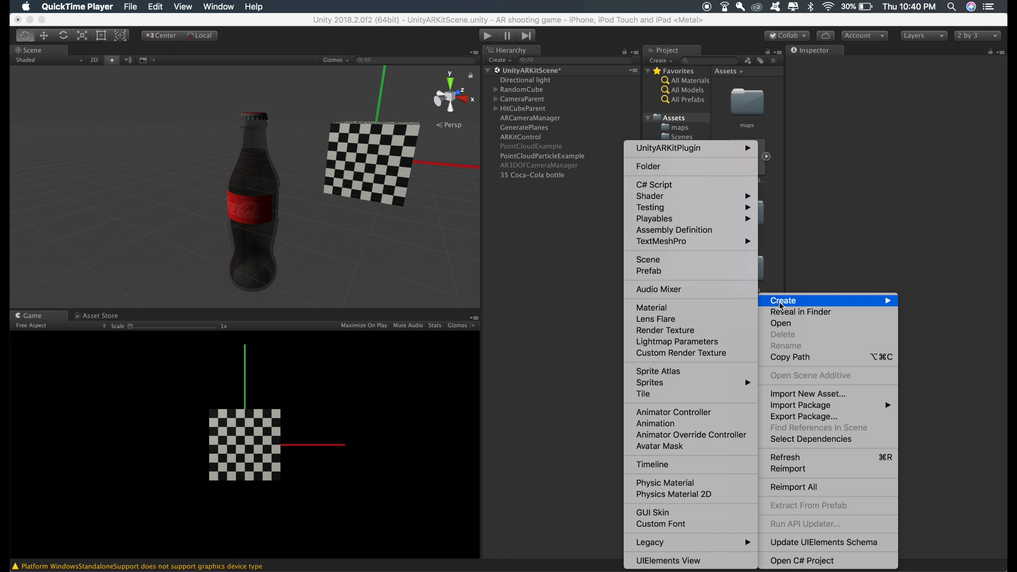
pyautogui.click(642, 172)
pyautogui.write('Materials')
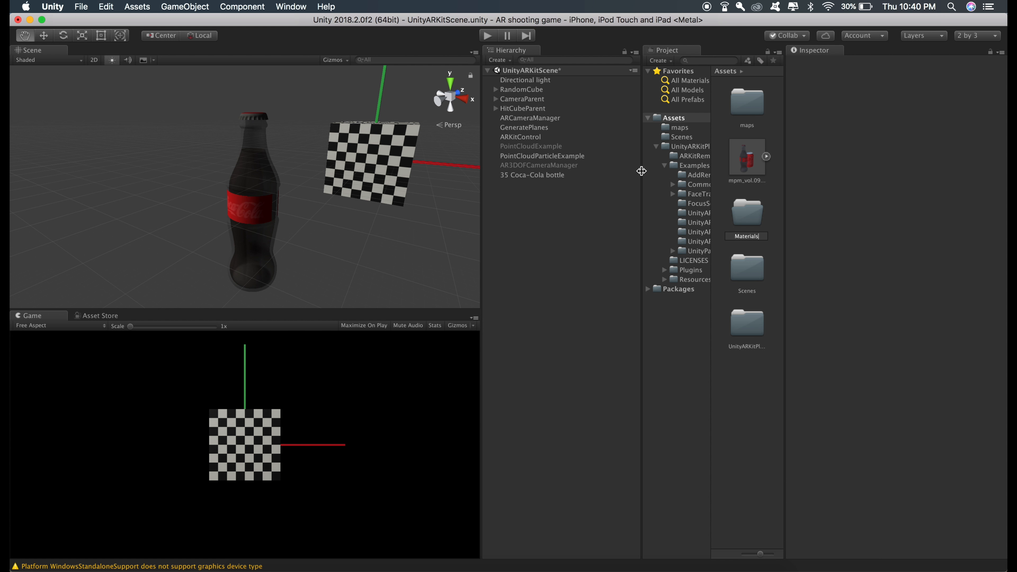
pyautogui.press('Return')
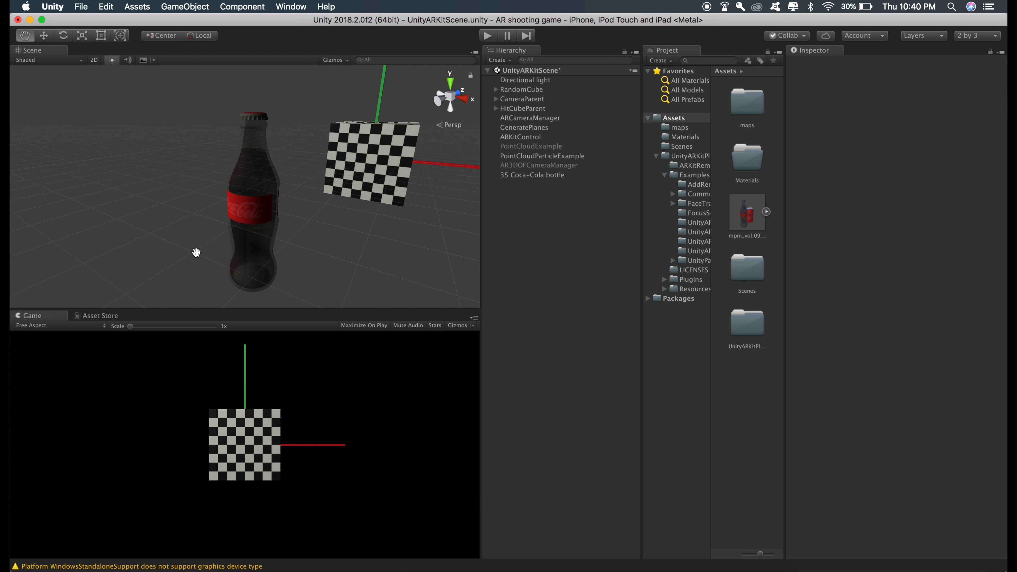
# Examine the bottle model from above and the bottle_cap_diff and bottle_red_diff textures in the maps folder.
pyautogui.moveTo(274, 179); pyautogui.dragTo(243, 255)
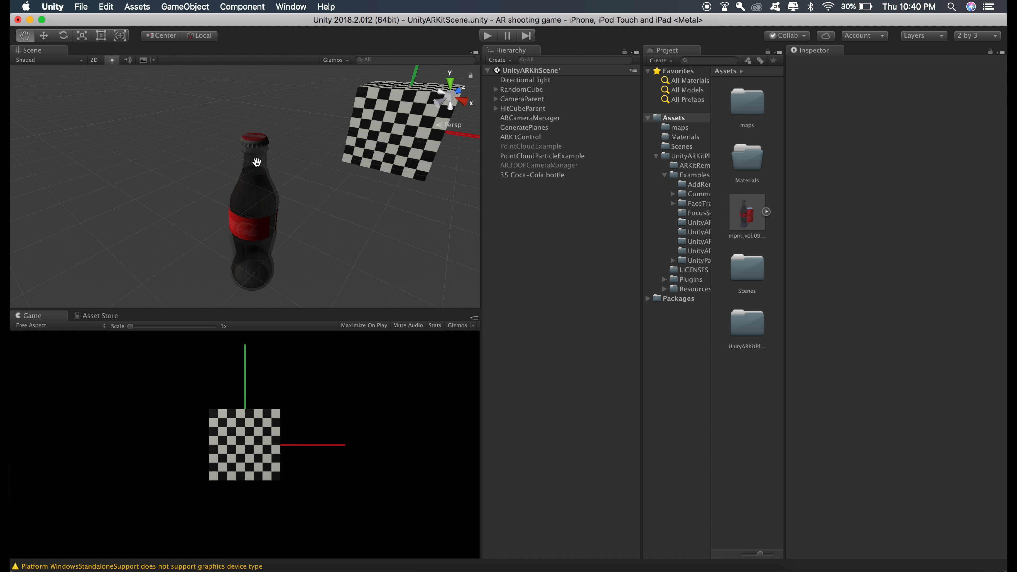
pyautogui.keyDown('alt'); pyautogui.moveTo(245, 194); pyautogui.dragTo(248, 154); pyautogui.keyUp('alt')
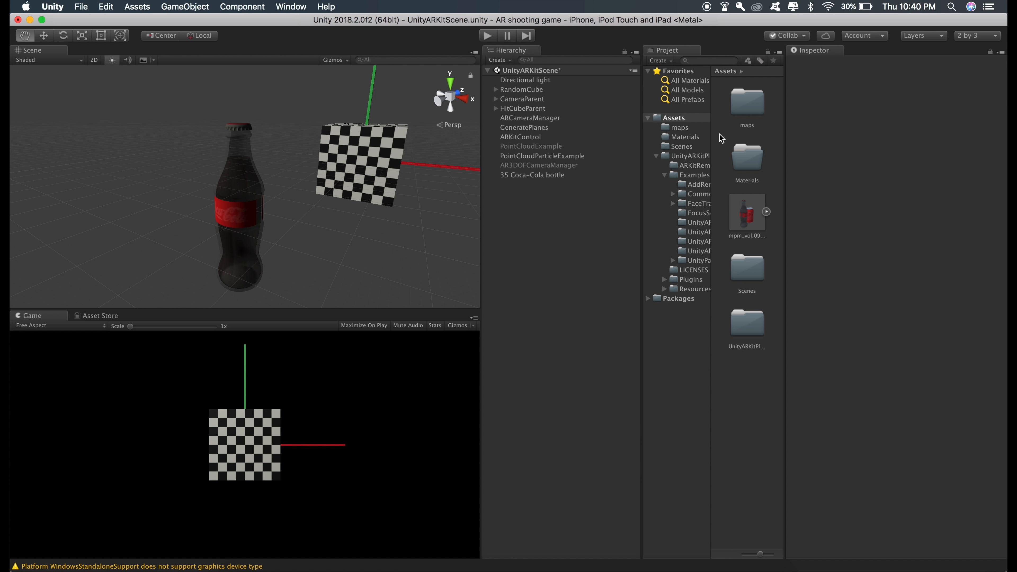
pyautogui.doubleClick(747, 104)
pyautogui.click(745, 106)
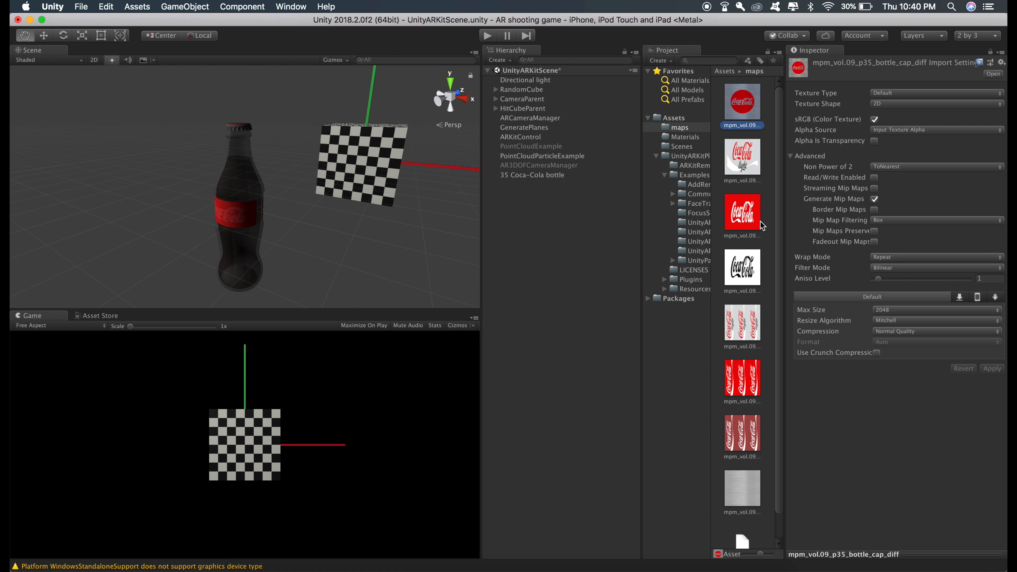
pyautogui.click(755, 213)
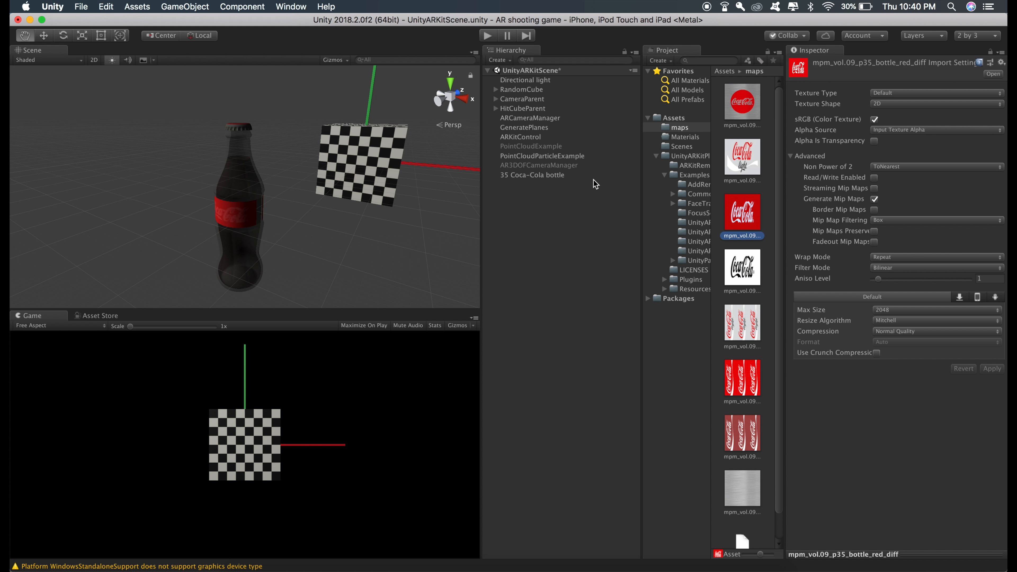
pyautogui.click(741, 111)
pyautogui.click(742, 201)
# Create a material named cap in the Materials folder.
pyautogui.click(673, 118)
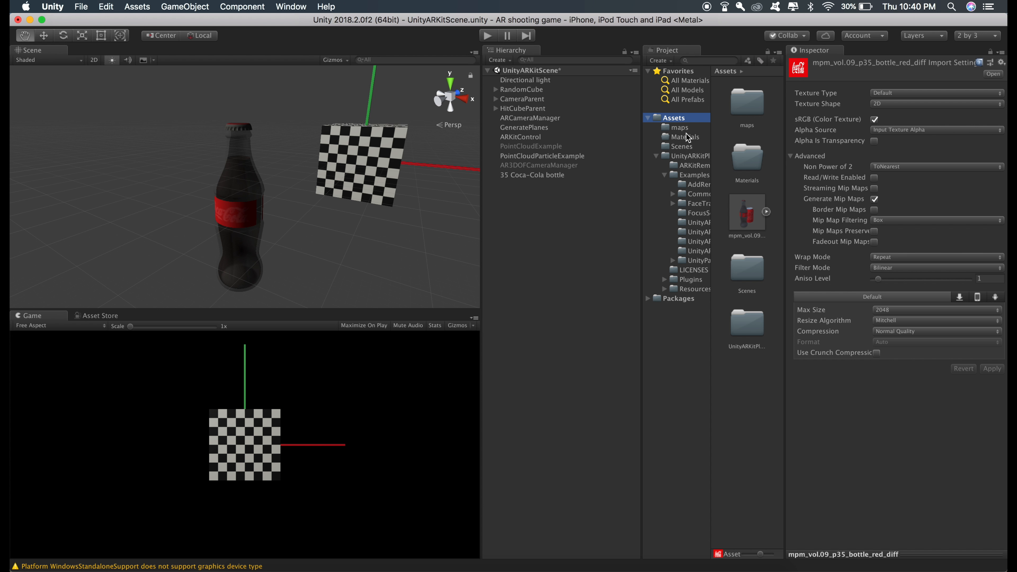
pyautogui.doubleClick(751, 160)
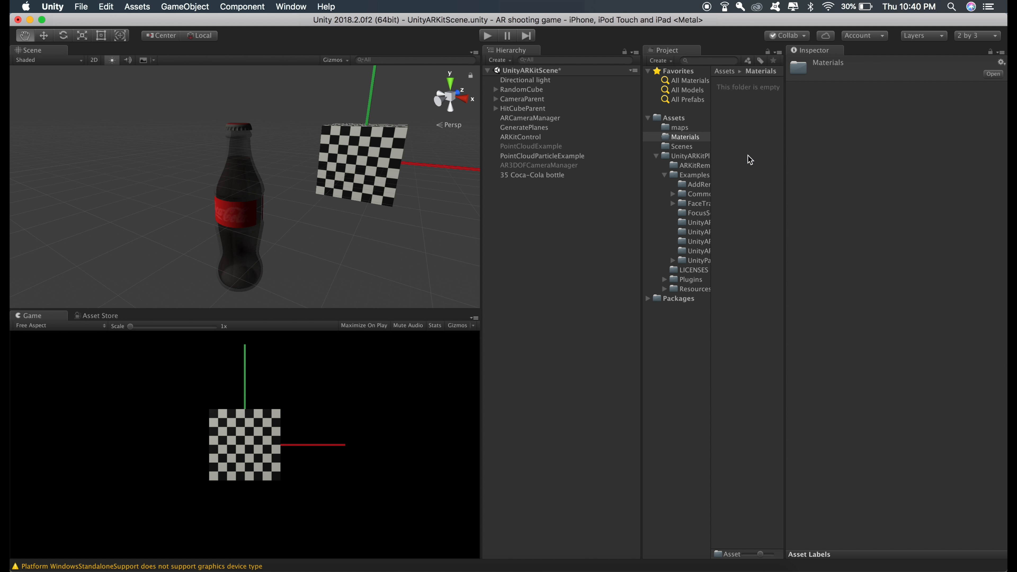
pyautogui.rightClick(731, 127)
pyautogui.moveTo(737, 129)
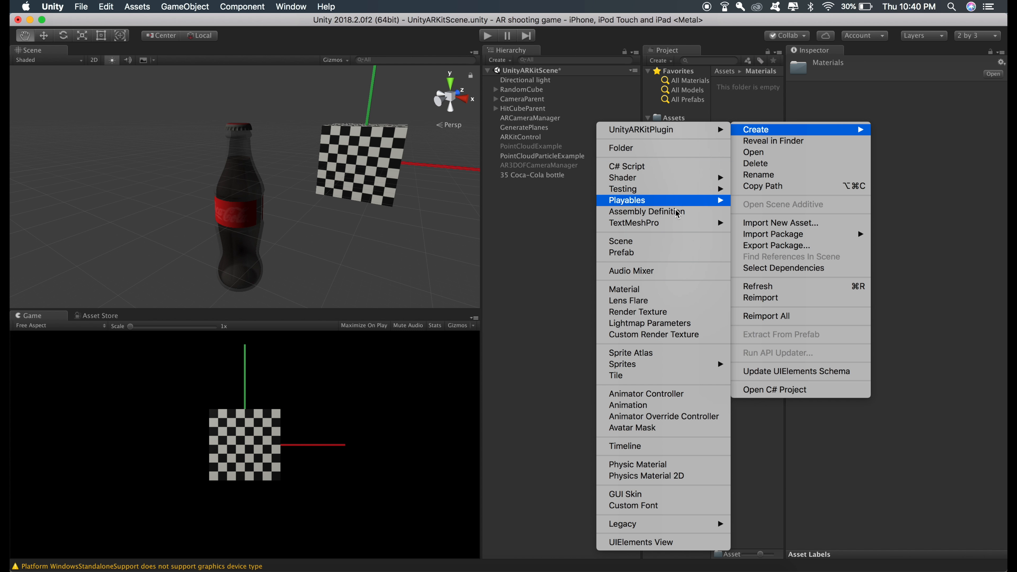
pyautogui.click(640, 287)
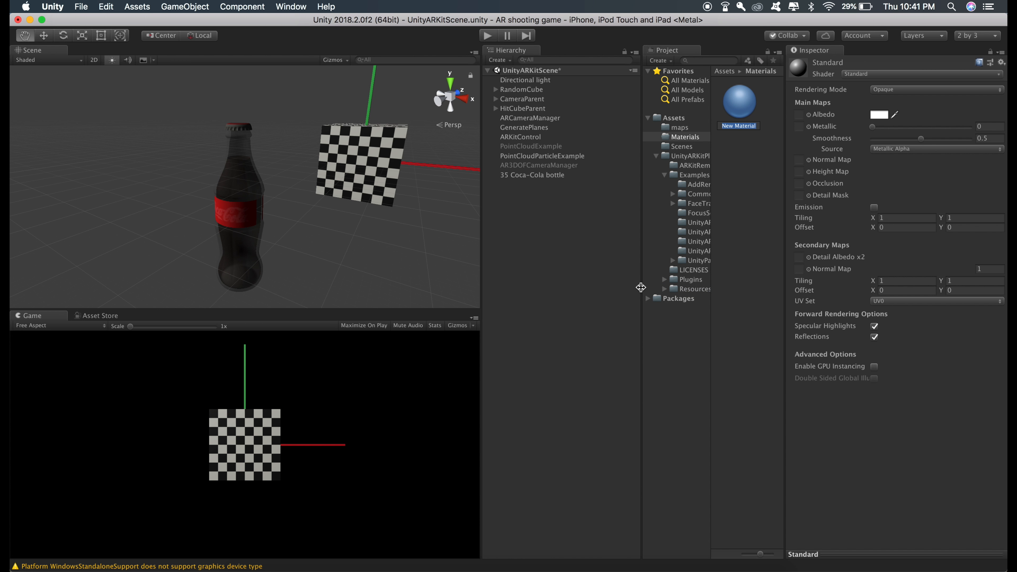
pyautogui.write('cap')
pyautogui.press('Return')
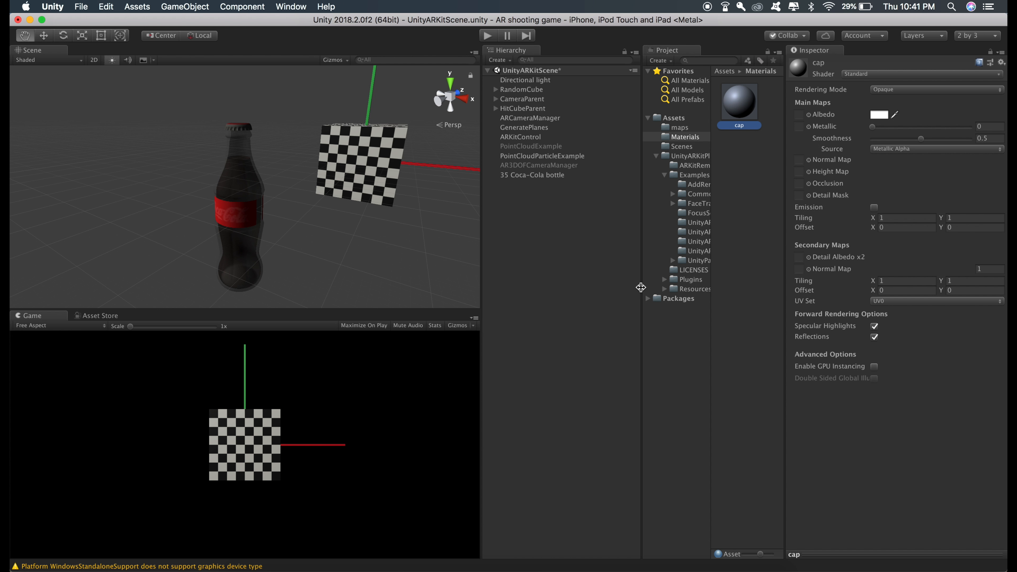
# Set the cap material's shader to Legacy Shaders/Diffuse and its base texture to mpm_vol.09_p35_bottle_cap_diff.
pyautogui.click(859, 75)
pyautogui.moveTo(865, 228)
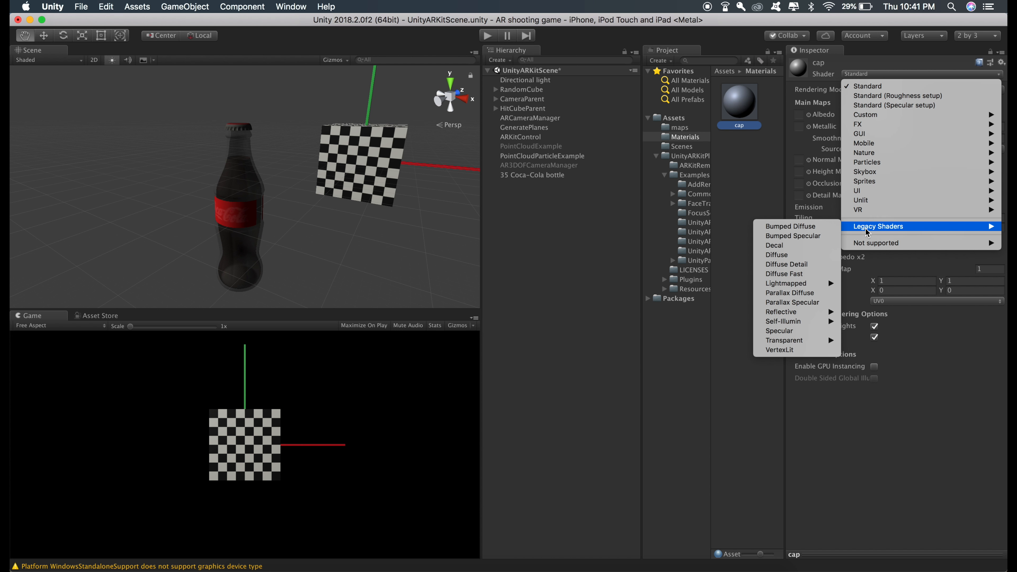
pyautogui.click(801, 255)
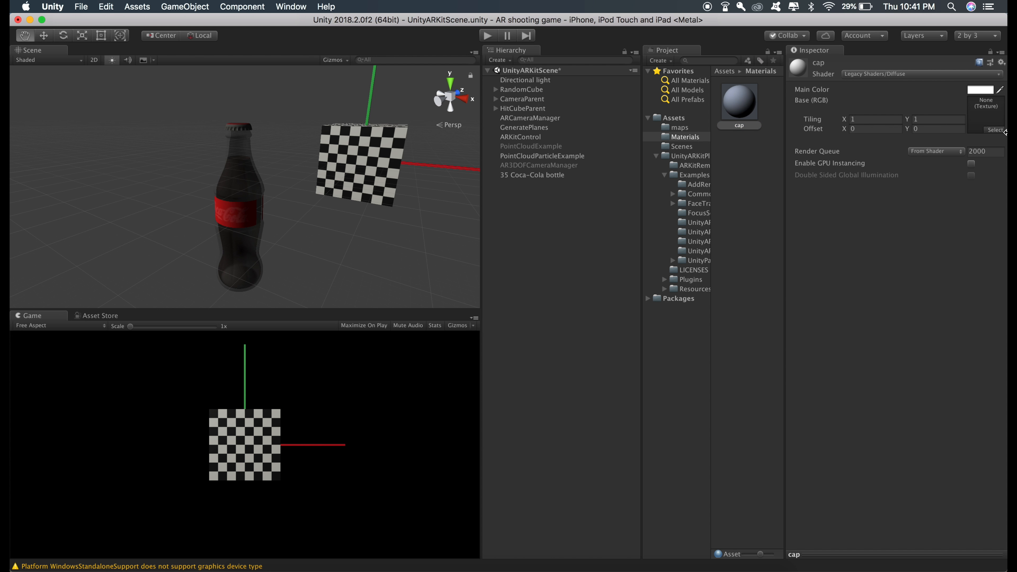
pyautogui.click(995, 131)
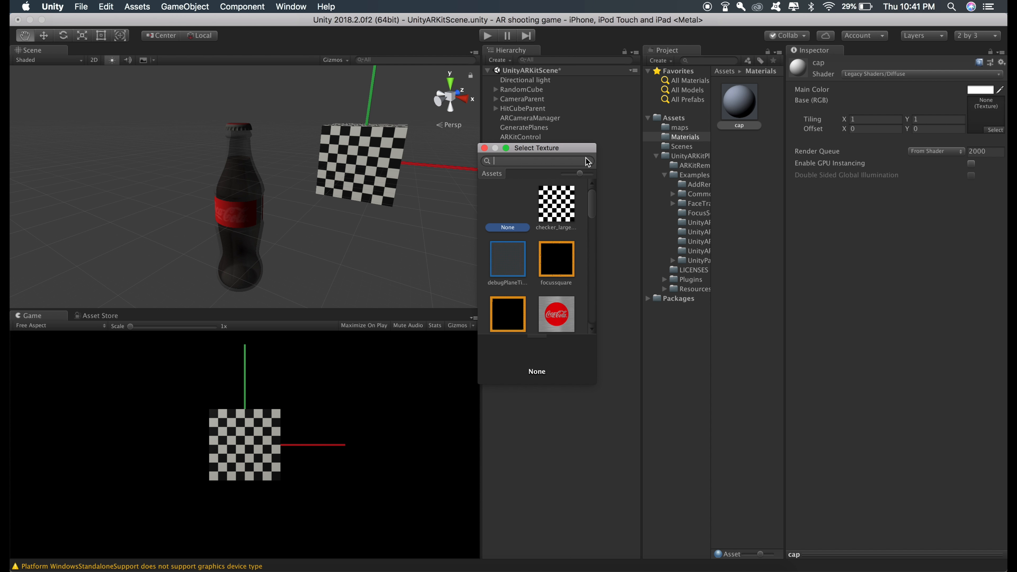
pyautogui.scroll(-2, 563, 192)
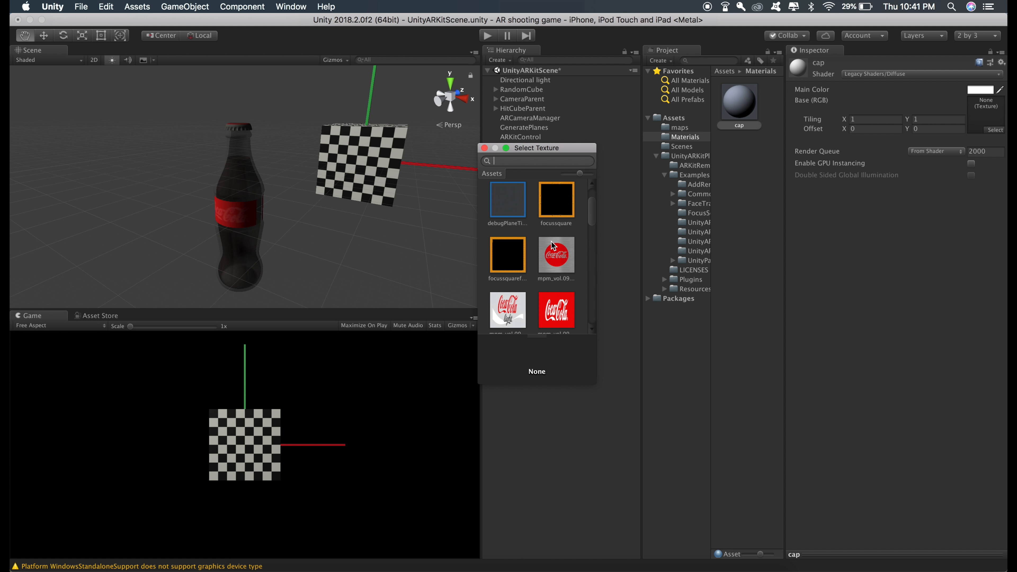
pyautogui.doubleClick(557, 255)
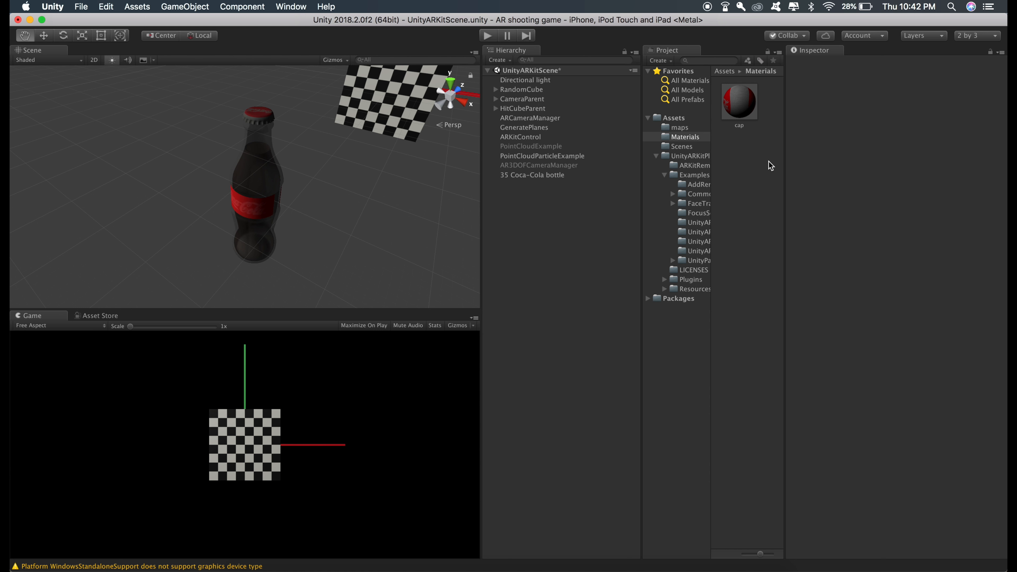
# Create a second material named tag in the Materials folder.
pyautogui.rightClick(745, 163)
pyautogui.moveTo(753, 164)
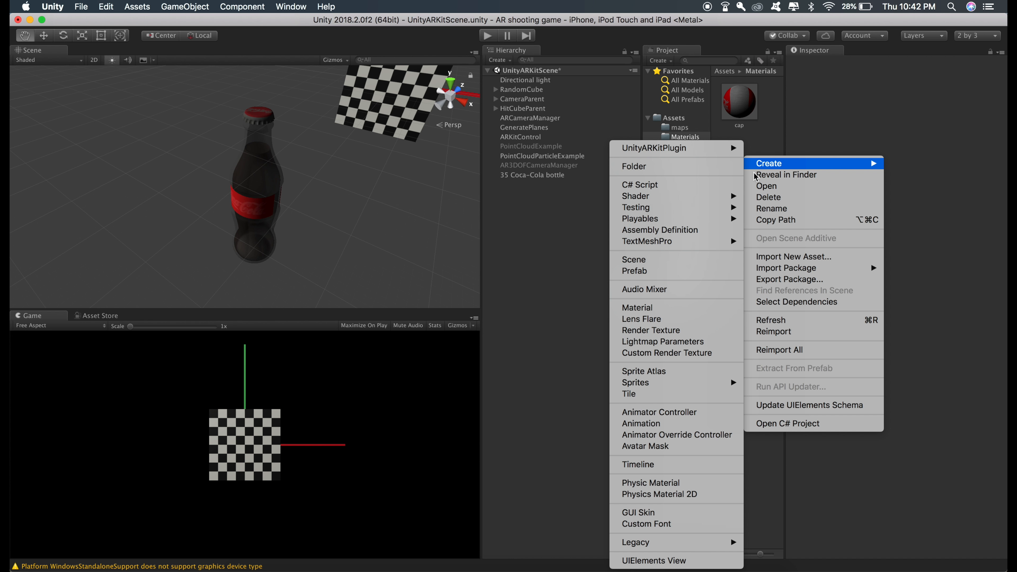
pyautogui.click(658, 311)
pyautogui.write('tag')
pyautogui.press('Return')
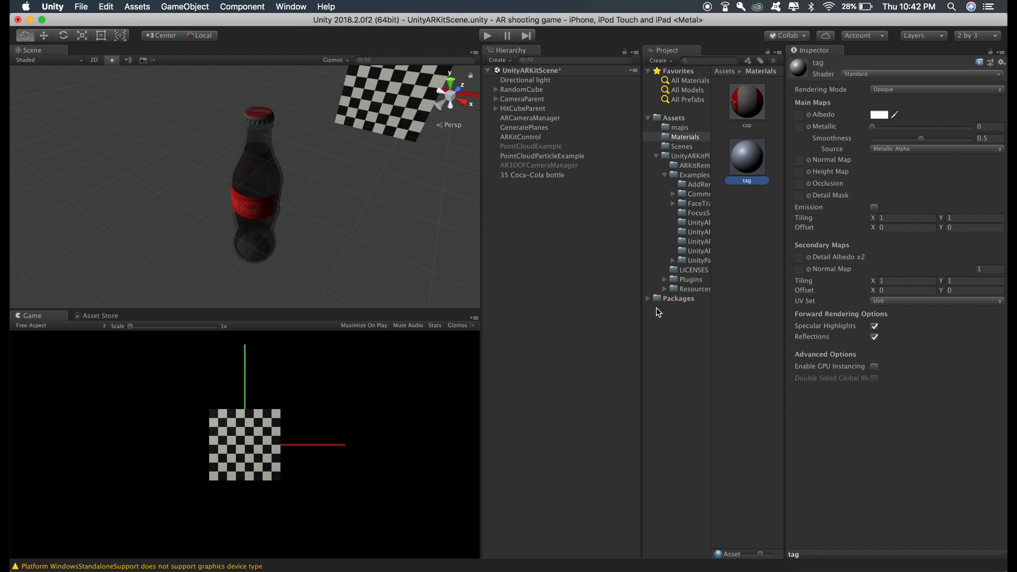
# Set the tag material's shader to Legacy Shaders/Diffuse and its base texture to mpm_vol.09_p35_bottle_red_diff.
pyautogui.click(854, 75)
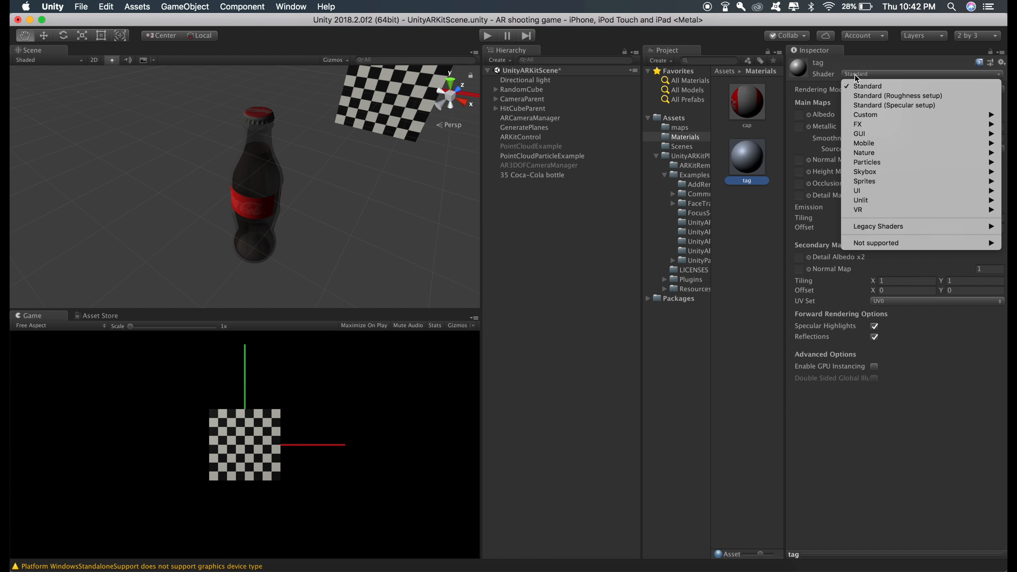
pyautogui.moveTo(861, 230)
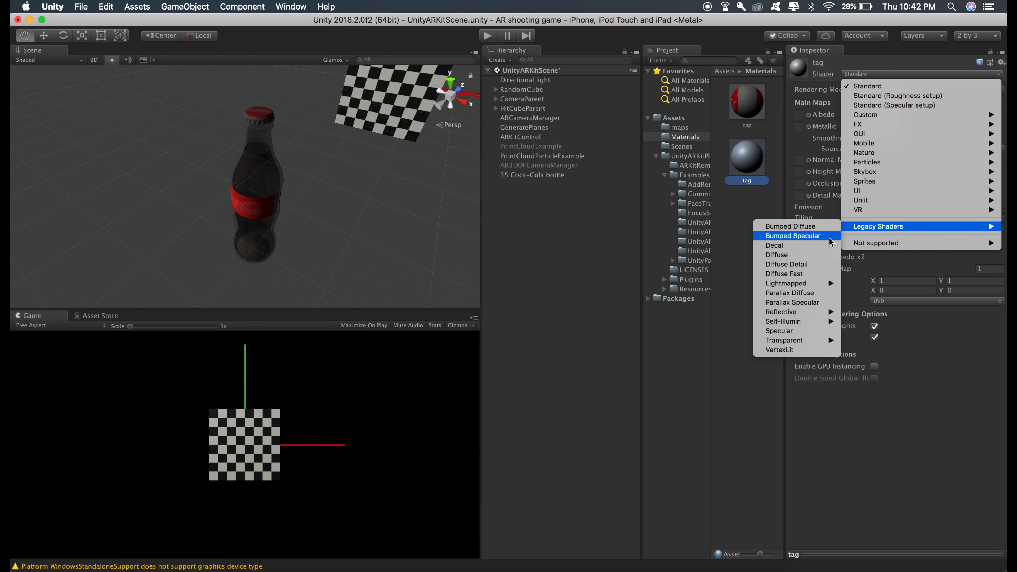
pyautogui.click(807, 255)
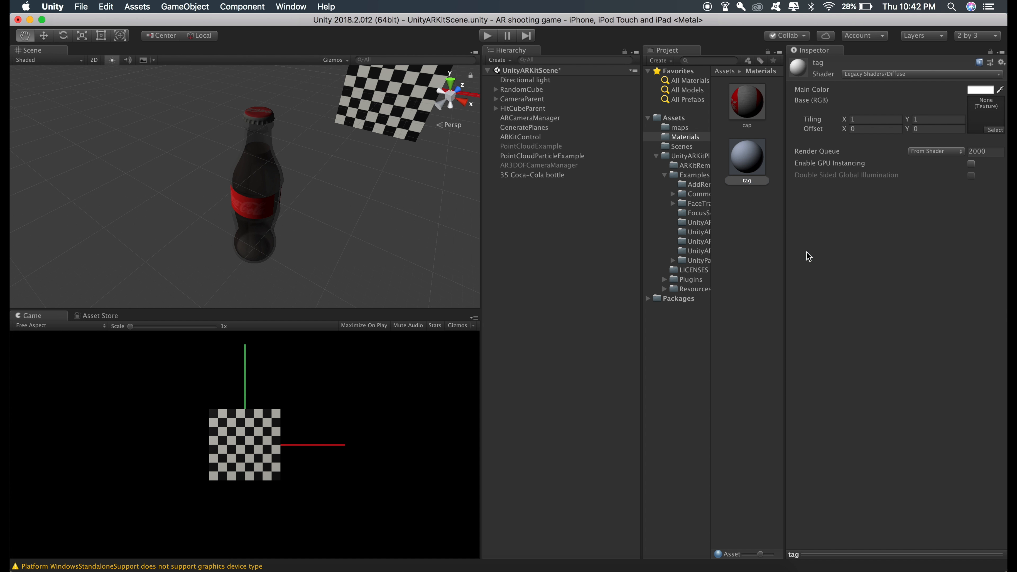
pyautogui.click(996, 130)
pyautogui.scroll(-3, 524, 280)
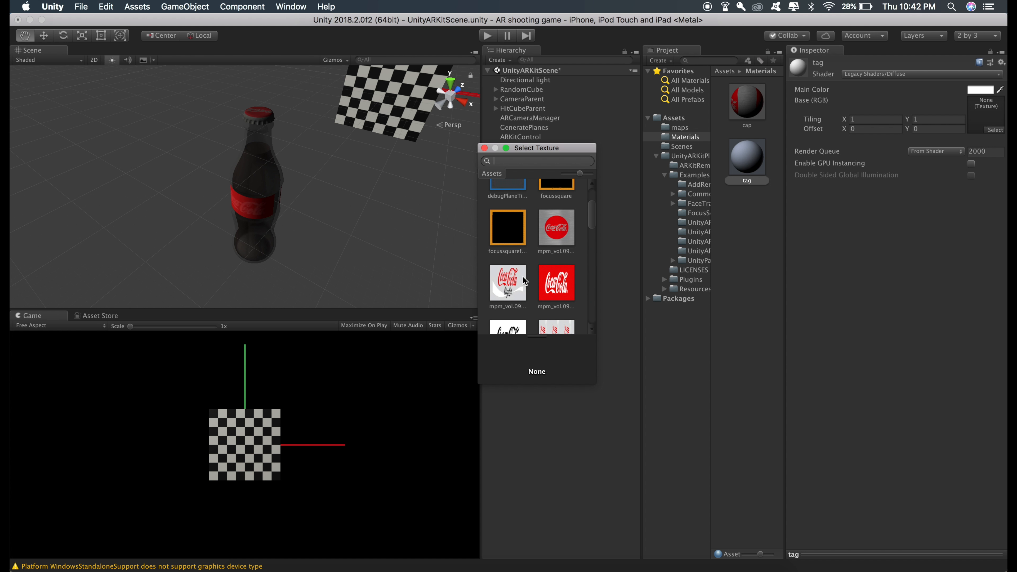
pyautogui.doubleClick(558, 283)
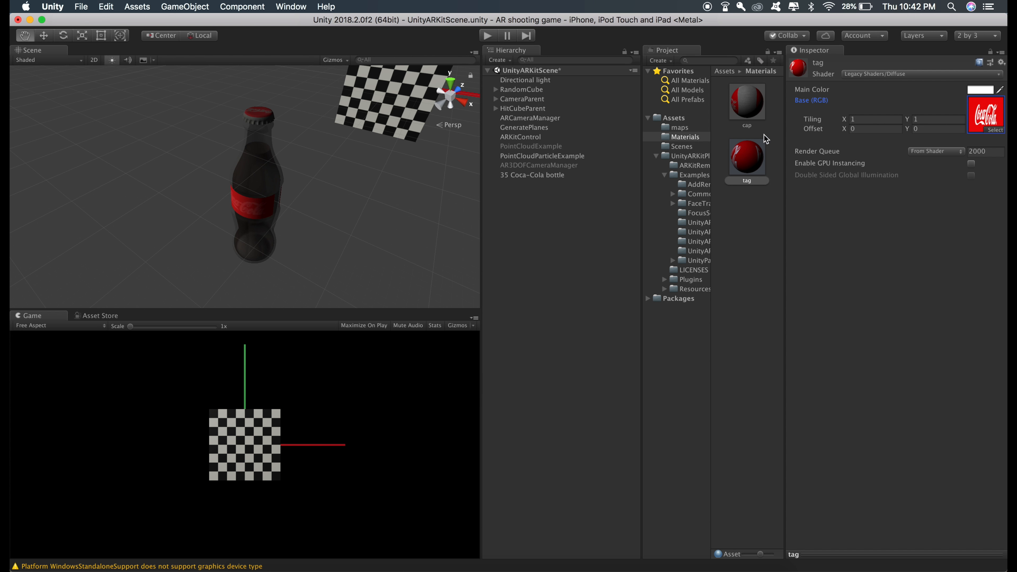
pyautogui.keyDown('alt'); pyautogui.moveTo(246, 175); pyautogui.dragTo(320, 166); pyautogui.keyUp('alt')
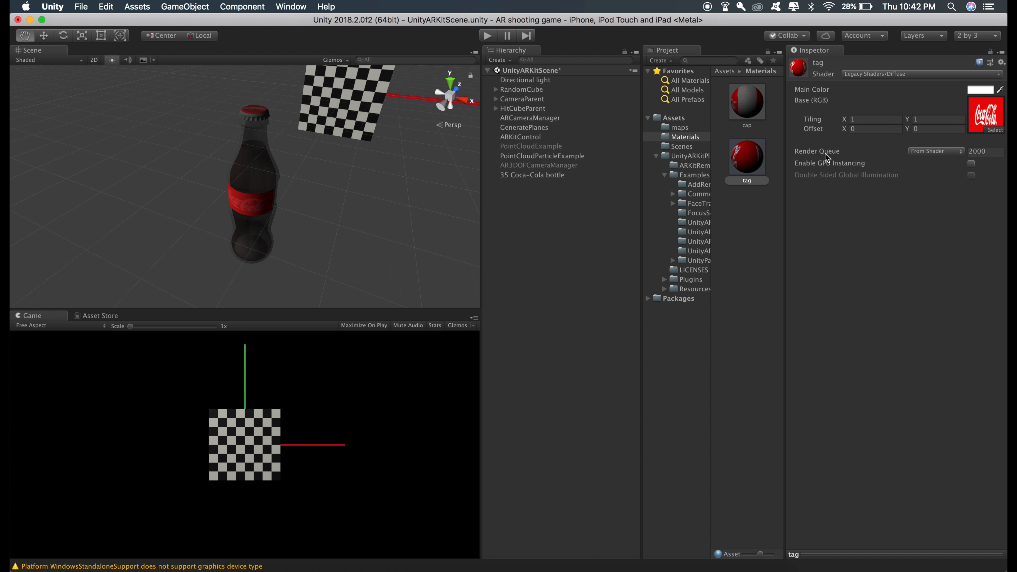
pyautogui.click(746, 120)
pyautogui.click(753, 165)
pyautogui.click(599, 295)
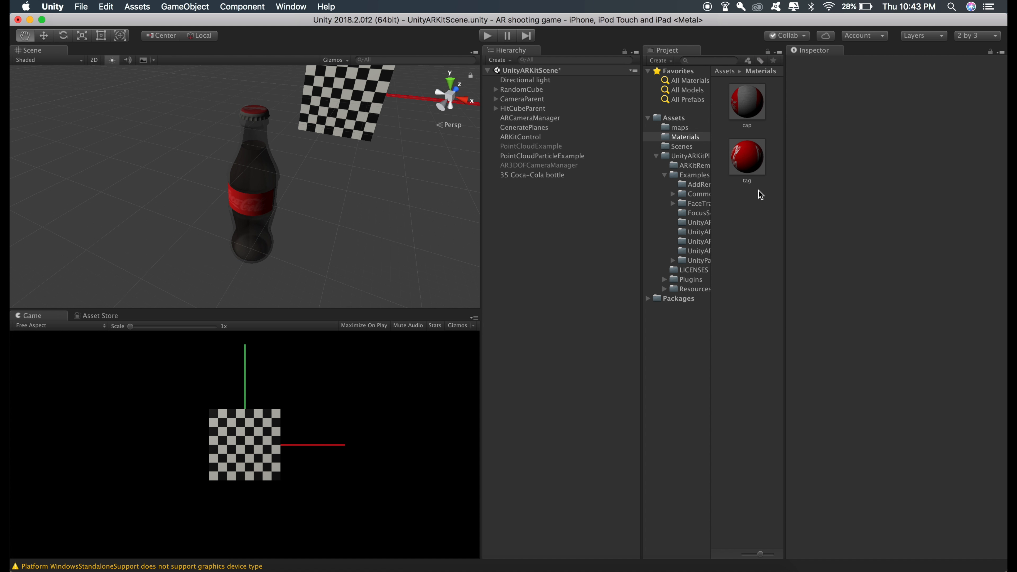
# Create a material named glass in the Materials folder.
pyautogui.rightClick(743, 221)
pyautogui.moveTo(759, 226)
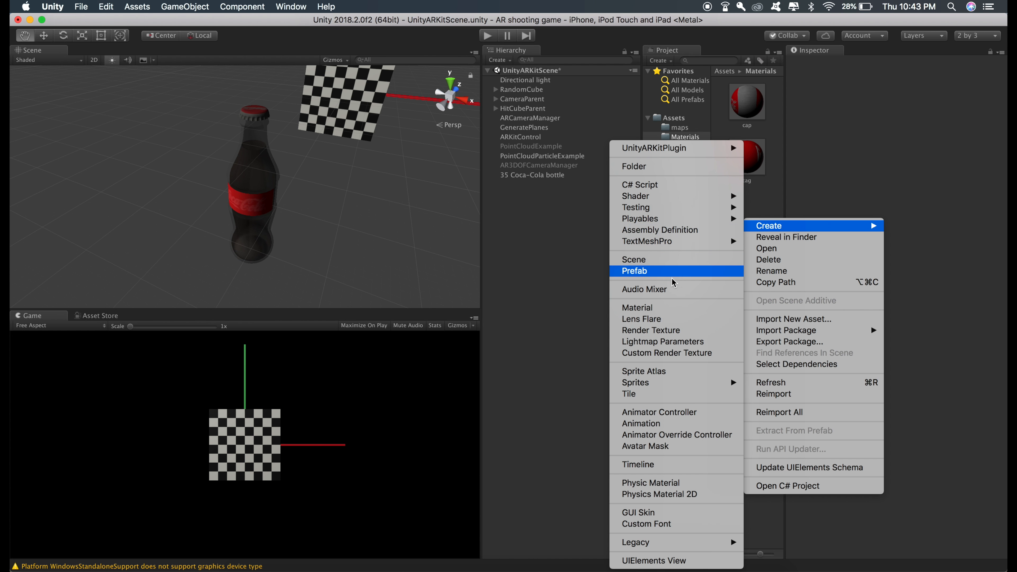
pyautogui.click(659, 312)
pyautogui.write('gl')
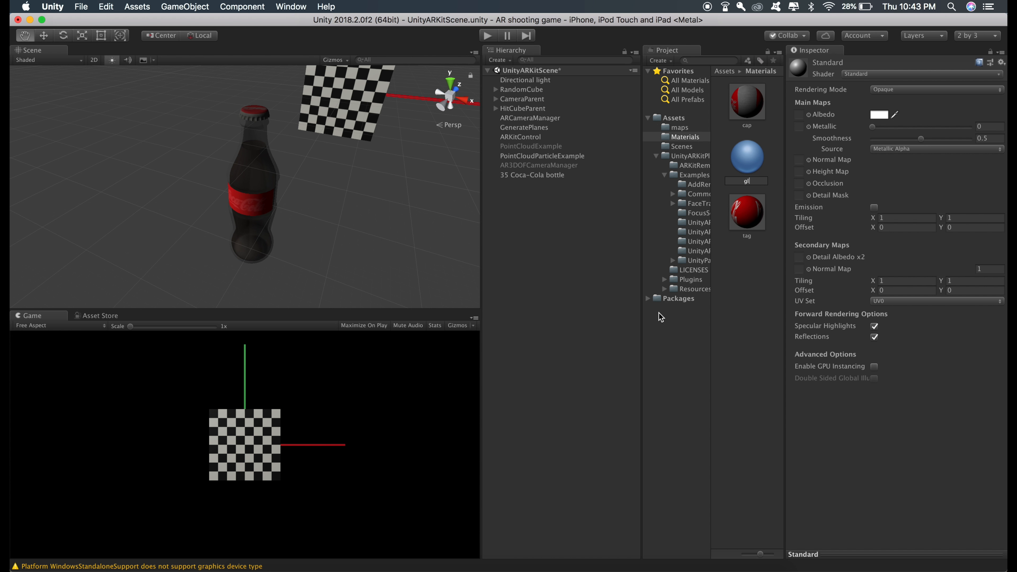
pyautogui.write('ass')
pyautogui.press('Return')
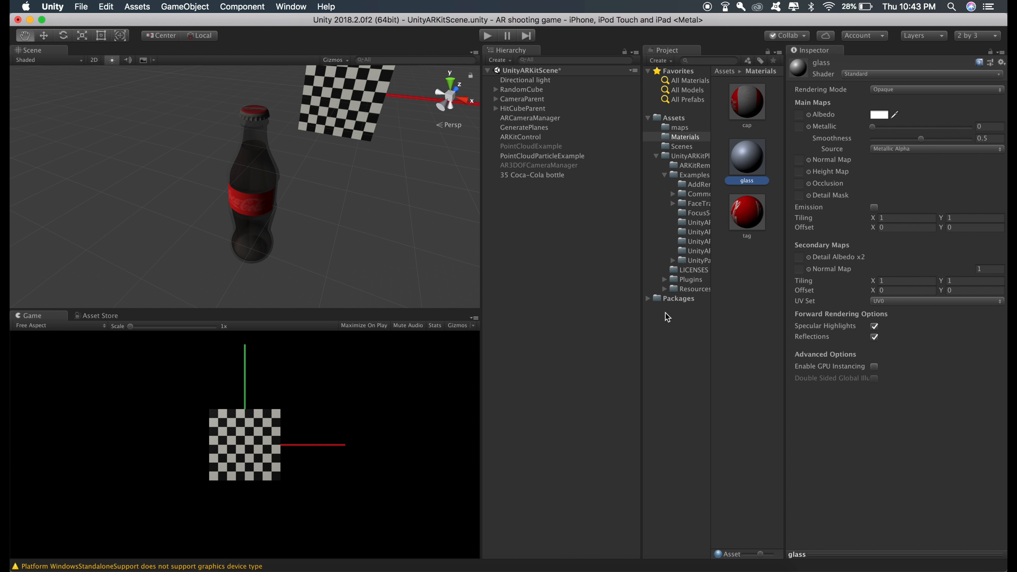
# Create a material named cola alongside the cap, glass and tag materials.
pyautogui.click(749, 274)
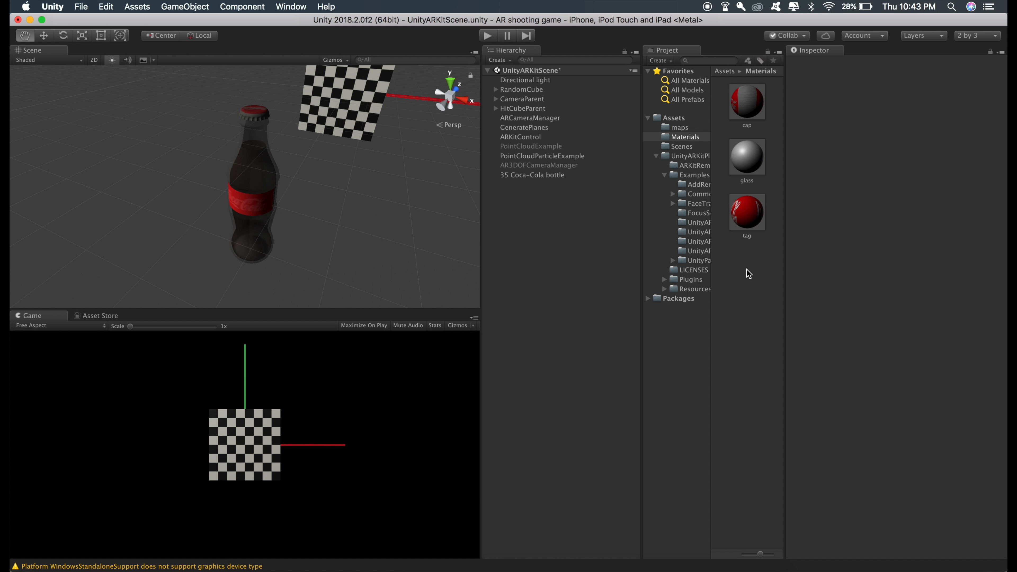
pyautogui.rightClick(748, 273)
pyautogui.moveTo(766, 274)
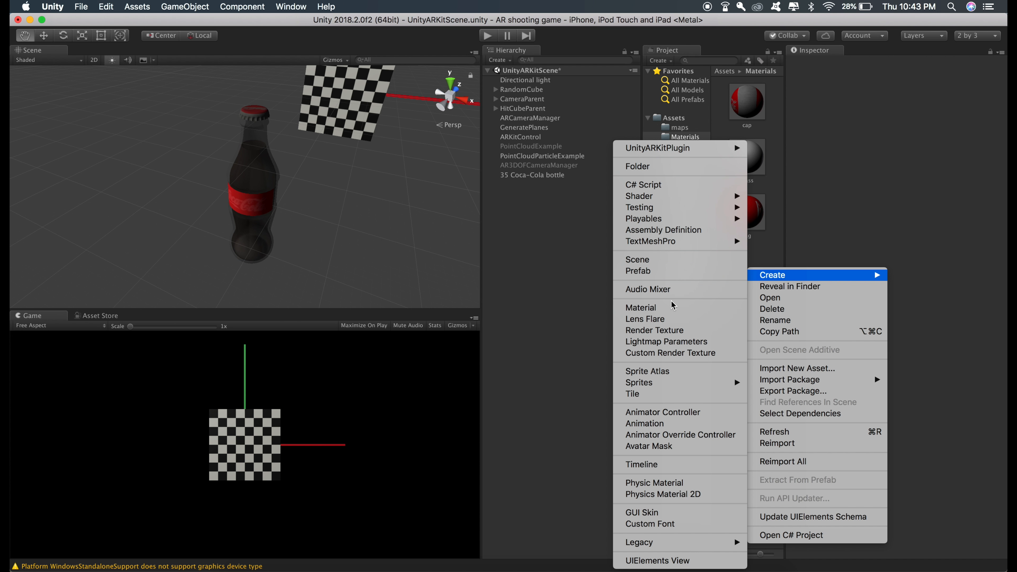
pyautogui.click(665, 307)
pyautogui.write('cola')
pyautogui.press('Return')
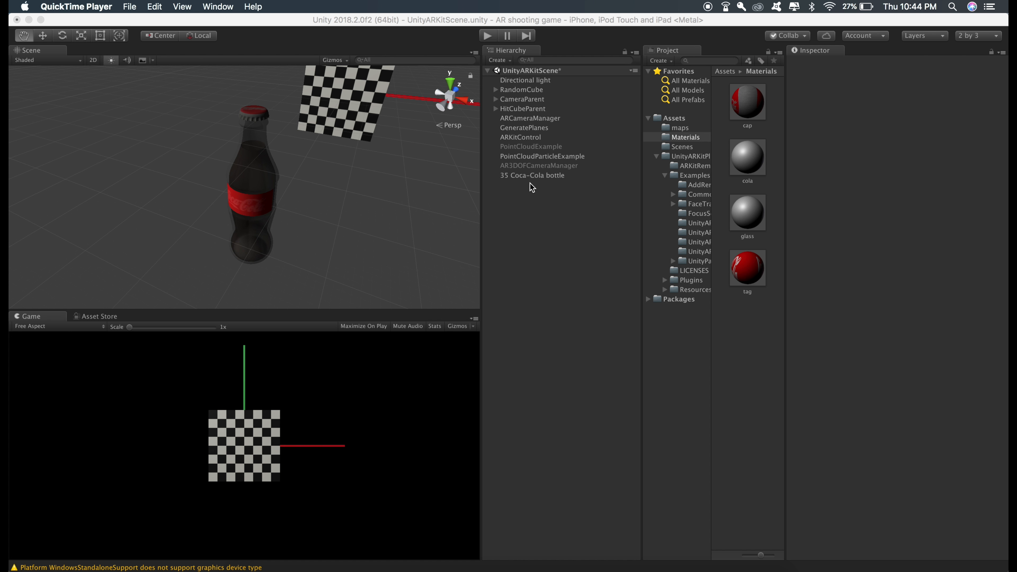
# Assign the cap, cola, glass and tag materials to elements 0 to 3 of the 35 Coca-Cola bottle's mesh renderer.
pyautogui.click(525, 174)
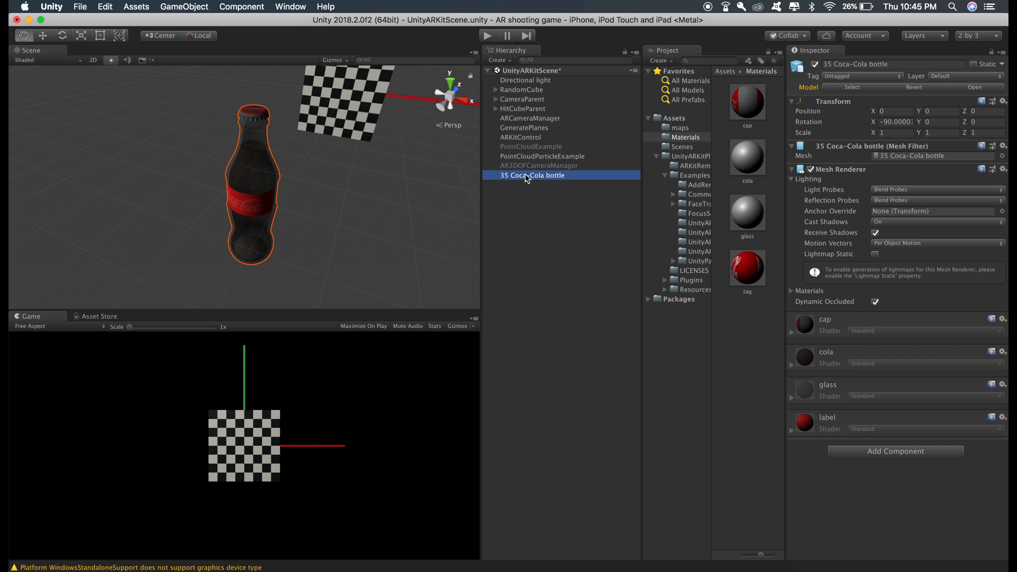
pyautogui.click(792, 291)
pyautogui.moveTo(745, 102); pyautogui.dragTo(894, 310)
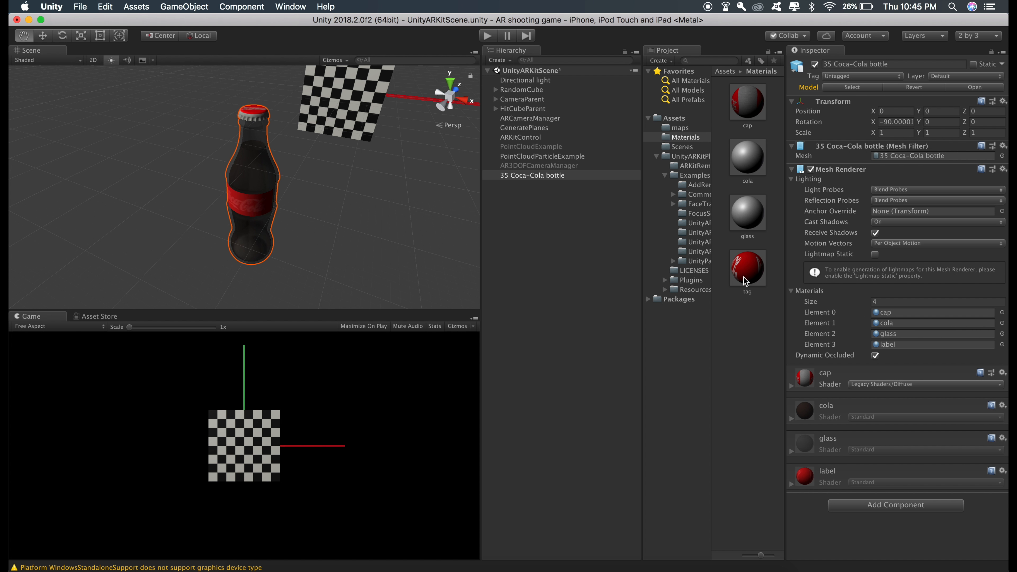
pyautogui.moveTo(745, 273); pyautogui.dragTo(898, 342)
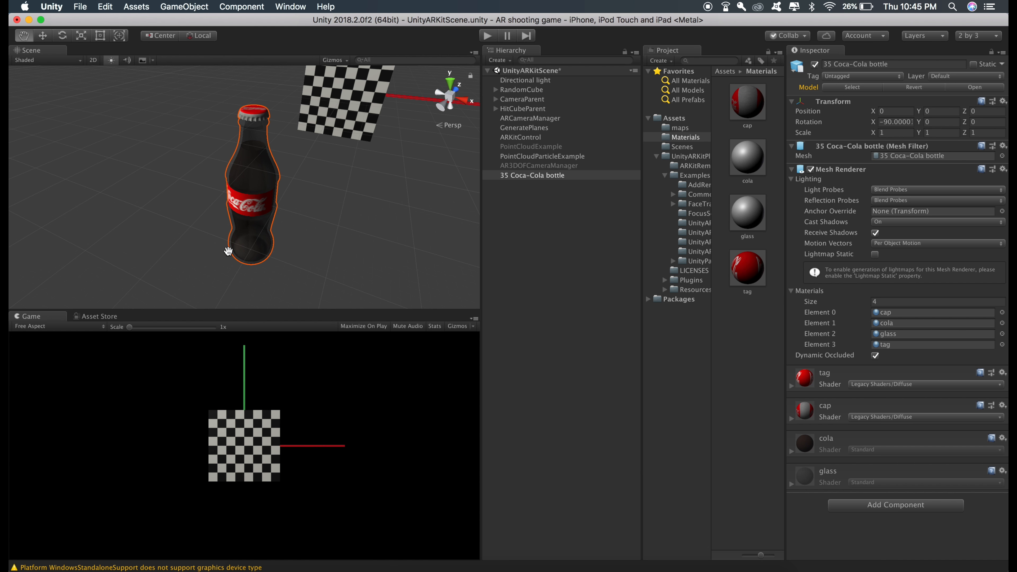
pyautogui.keyDown('alt'); pyautogui.moveTo(229, 251); pyautogui.dragTo(170, 261); pyautogui.keyUp('alt')
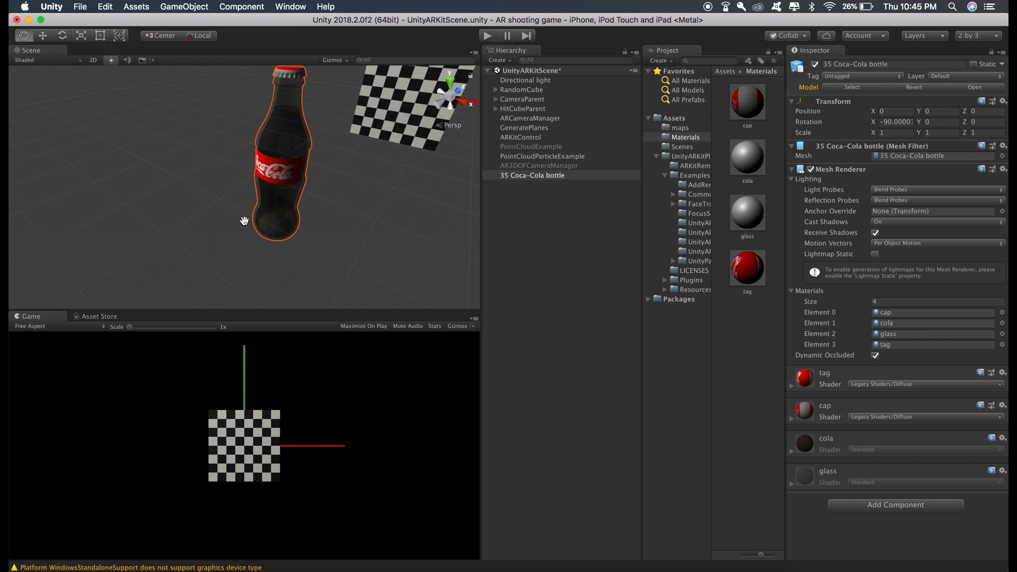
pyautogui.keyDown('alt'); pyautogui.moveTo(244, 221); pyautogui.dragTo(238, 228); pyautogui.keyUp('alt')
pyautogui.moveTo(745, 166); pyautogui.dragTo(901, 321)
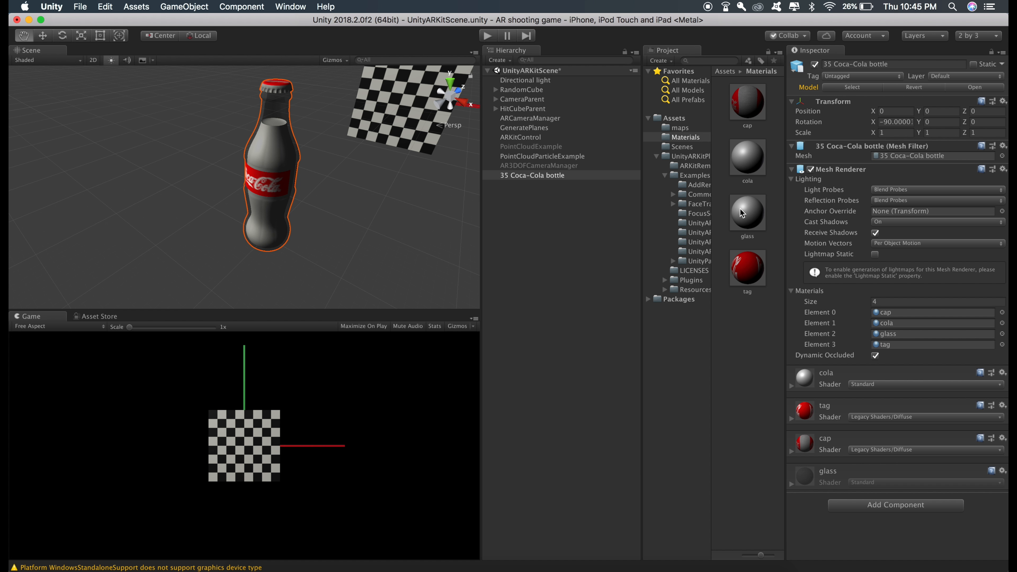
pyautogui.moveTo(745, 212); pyautogui.dragTo(910, 336)
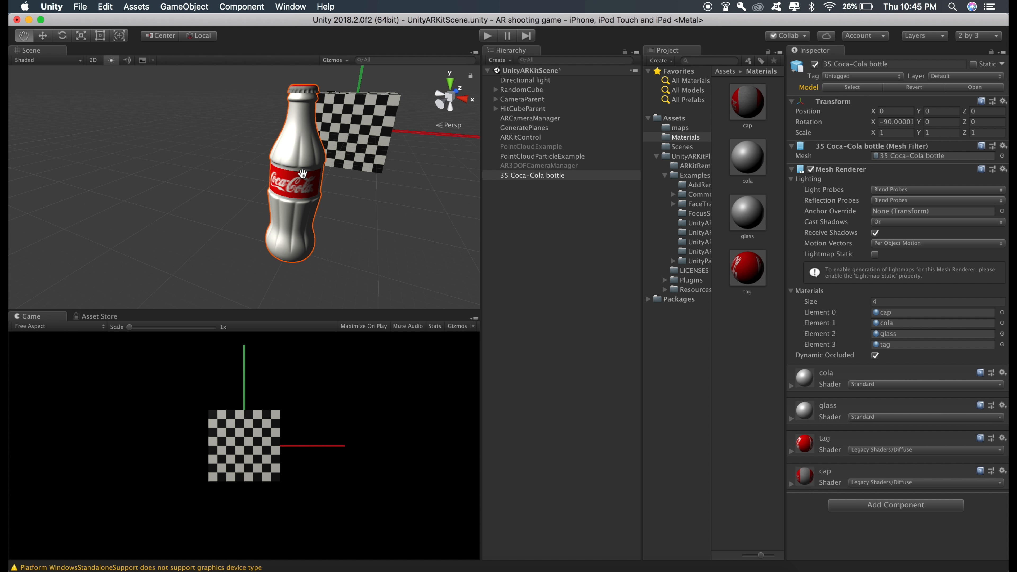
pyautogui.moveTo(303, 174); pyautogui.dragTo(352, 195)
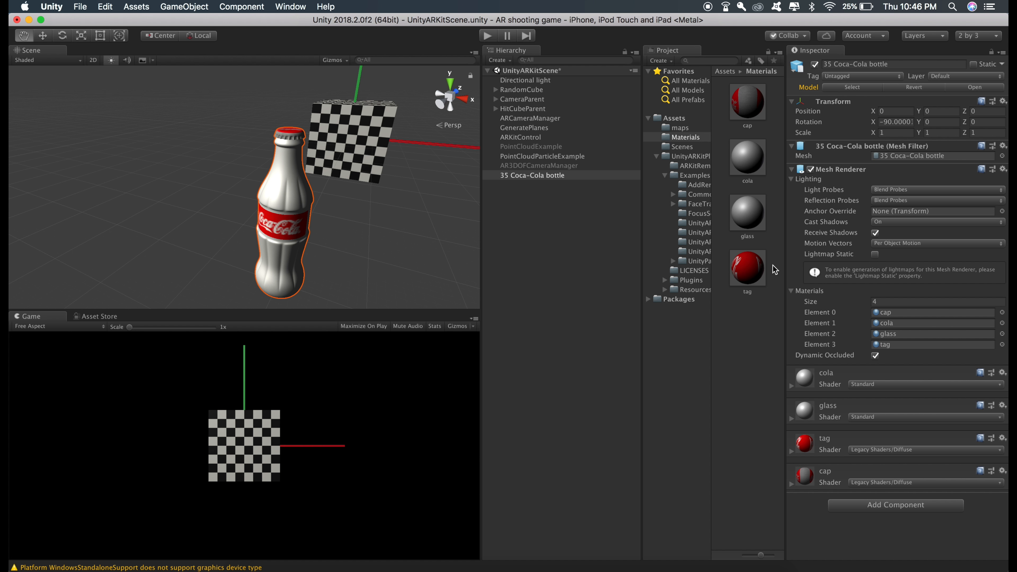
# Set the glass material's rendering mode to Transparent and its albedo to black (000000) with an alpha of 71.
pyautogui.click(751, 212)
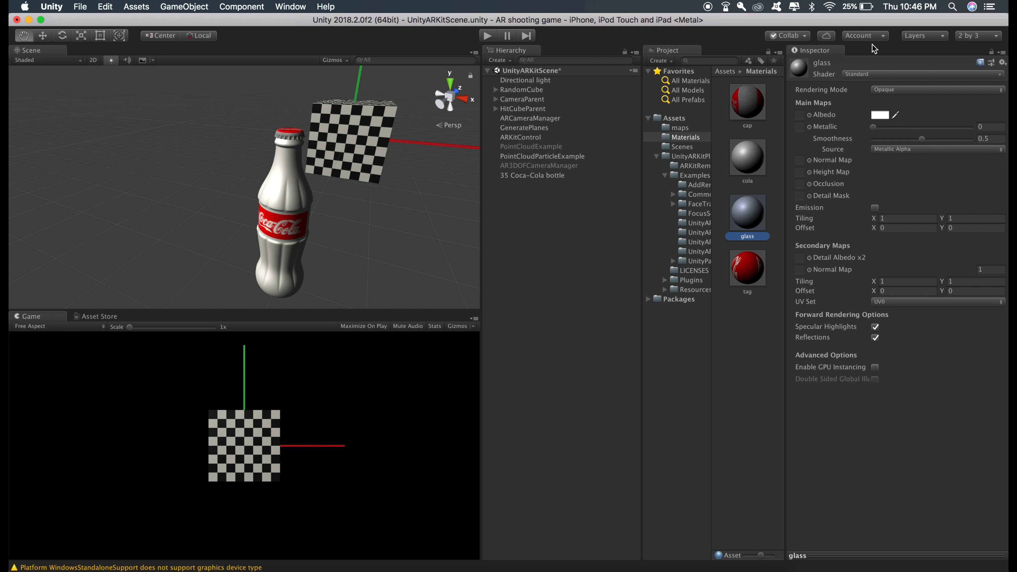
pyautogui.click(895, 90)
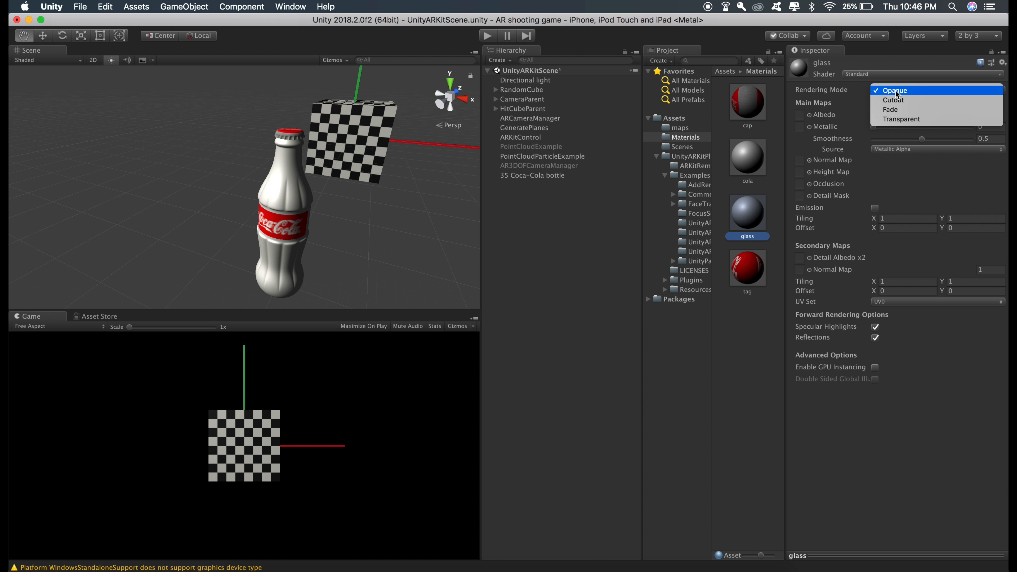
pyautogui.click(897, 117)
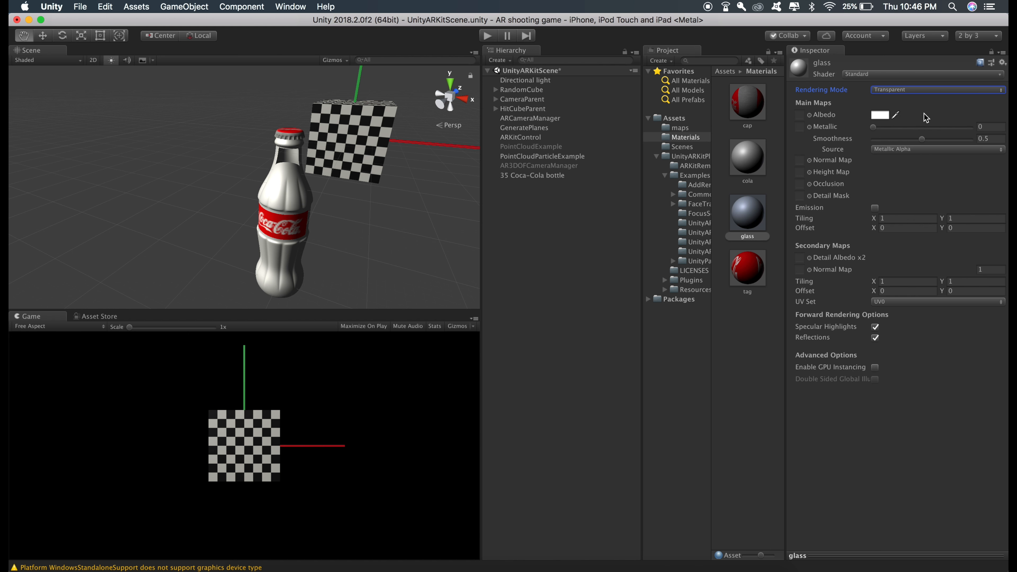
pyautogui.click(879, 116)
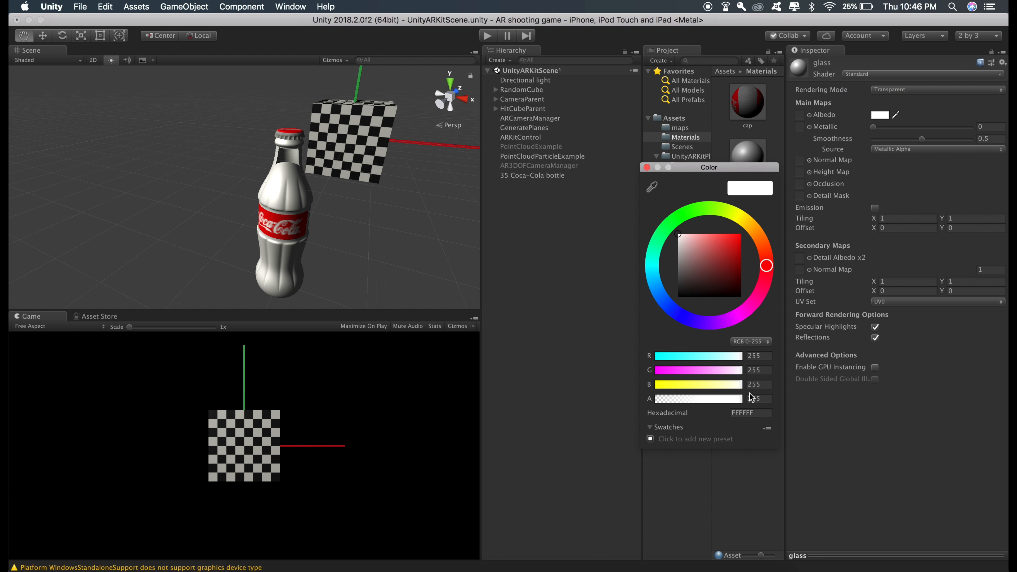
pyautogui.moveTo(741, 403); pyautogui.dragTo(680, 408)
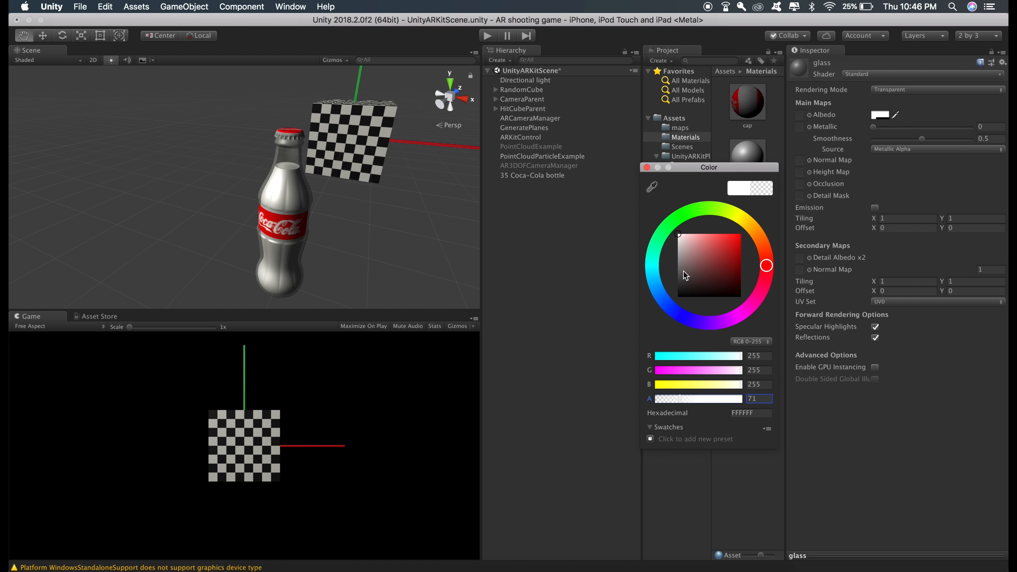
pyautogui.moveTo(686, 247); pyautogui.dragTo(675, 306)
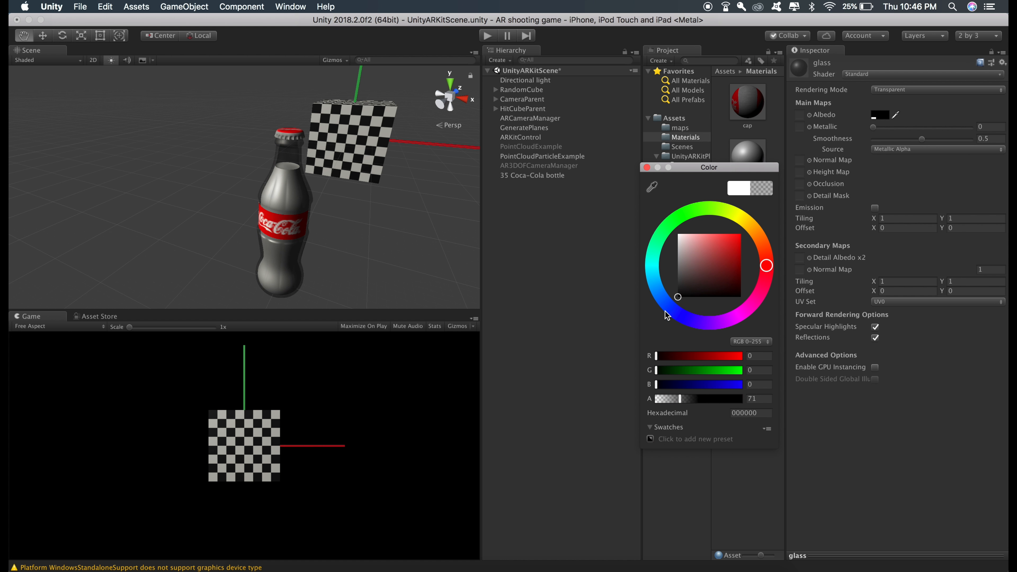
# Set the cola material's albedo color to opaque black (000000).
pyautogui.click(748, 158)
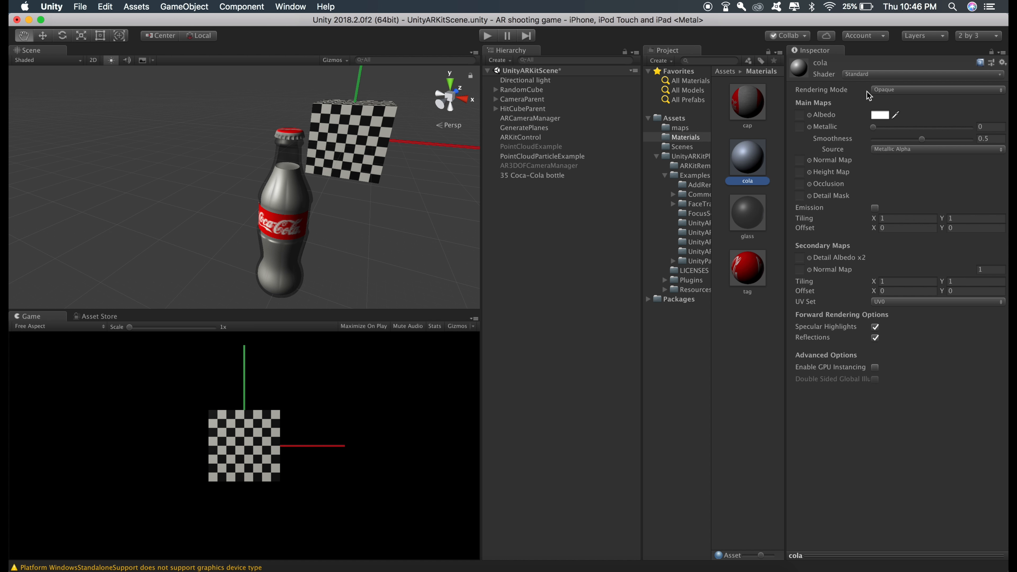
pyautogui.click(882, 116)
pyautogui.moveTo(731, 232); pyautogui.dragTo(654, 313)
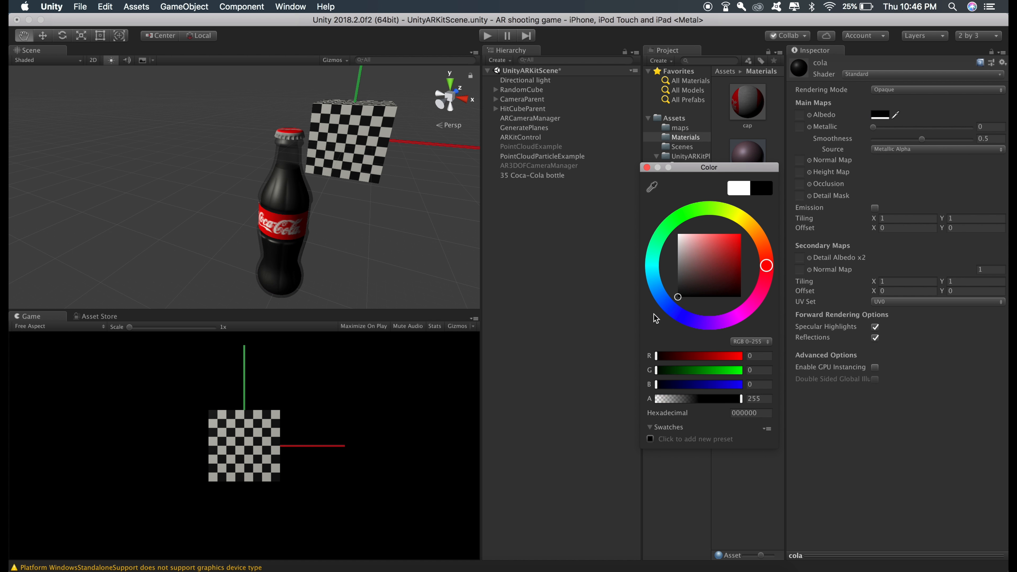
pyautogui.click(646, 168)
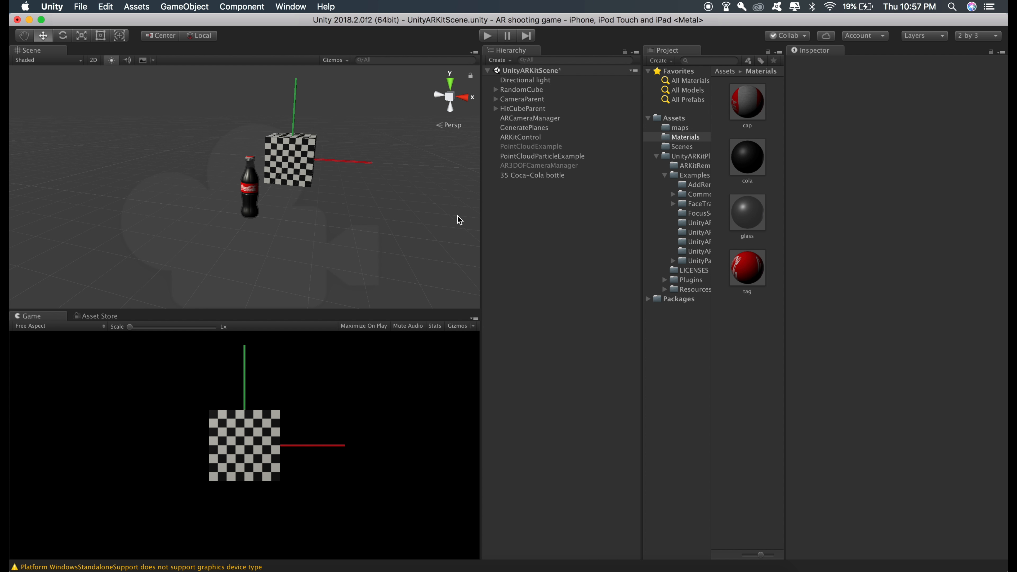
# Add a 3D plane to the scene and reset its position to 0, 0, 0.
pyautogui.rightClick(528, 205)
pyautogui.moveTo(549, 307)
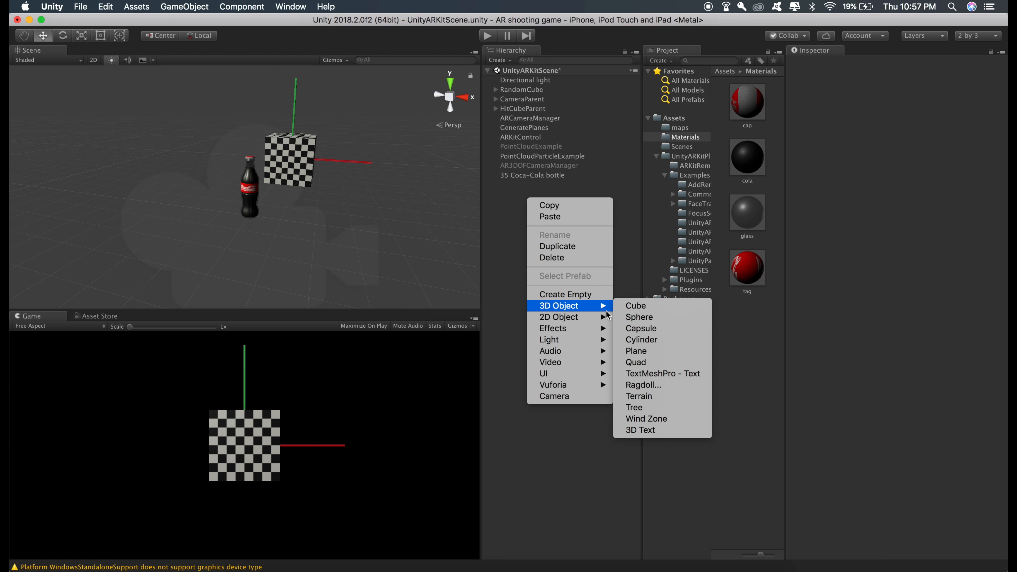
pyautogui.click(637, 351)
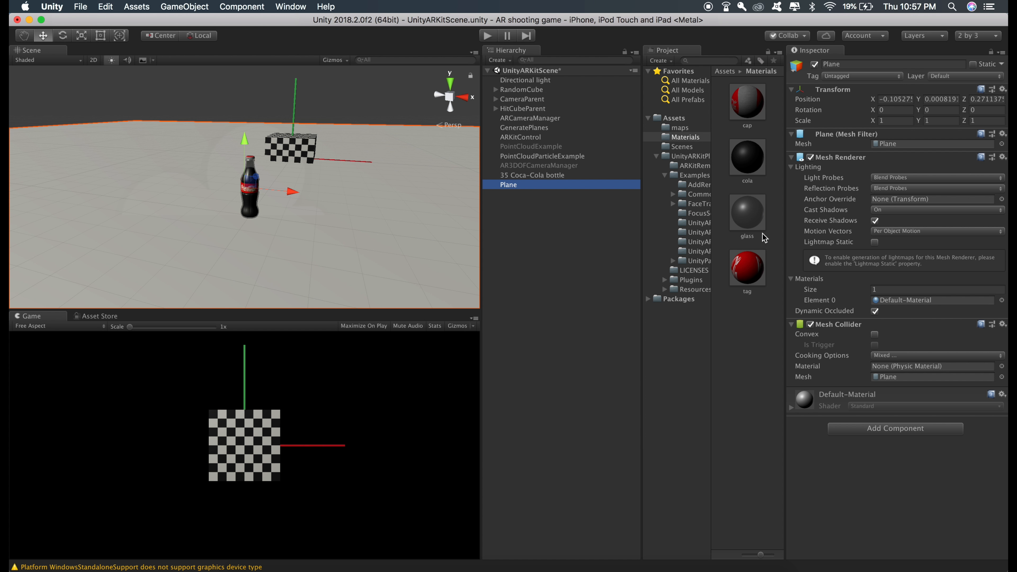
pyautogui.rightClick(881, 92)
pyautogui.click(901, 101)
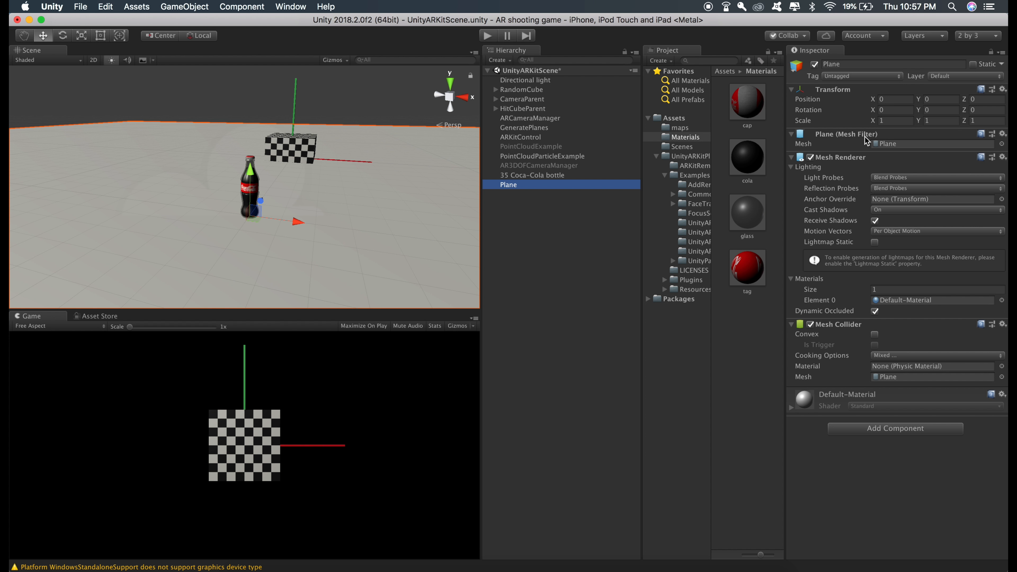
# Scale the plane to 0.1 on the X, Y and Z axes.
pyautogui.click(892, 121)
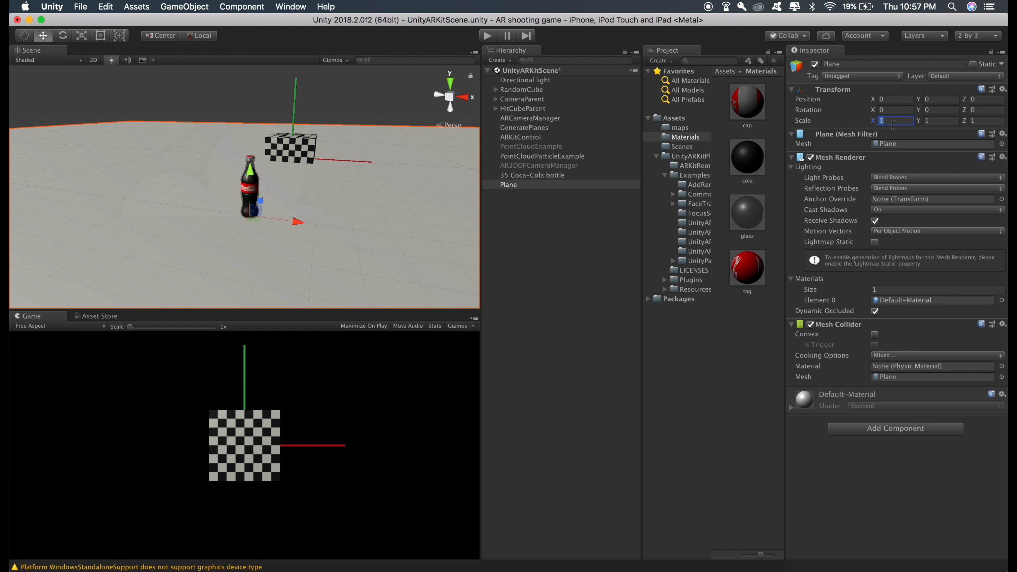
pyautogui.write('0.1')
pyautogui.click(932, 121)
pyautogui.write('0.1')
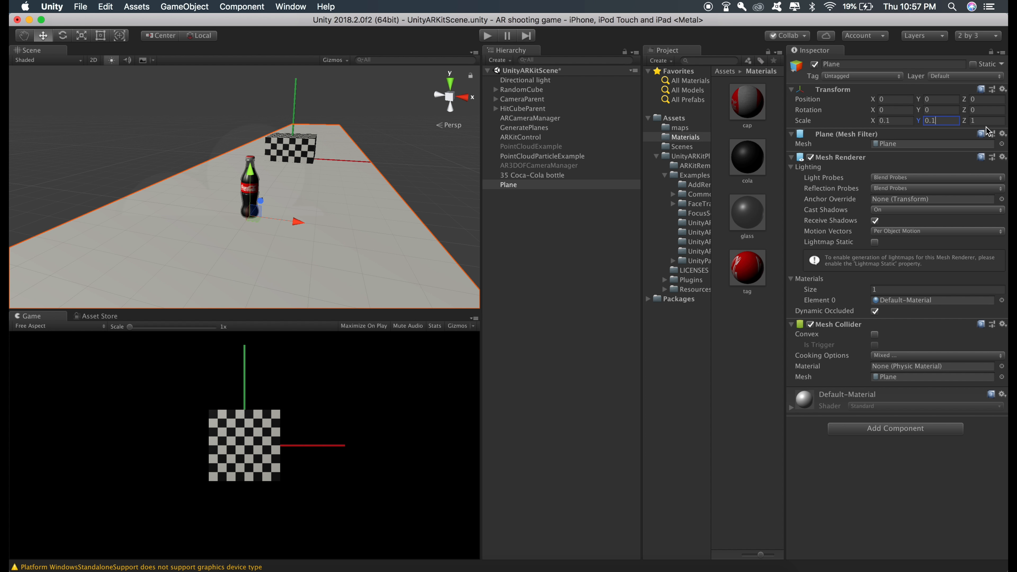
pyautogui.click(986, 121)
pyautogui.write('0.1')
pyautogui.click(546, 201)
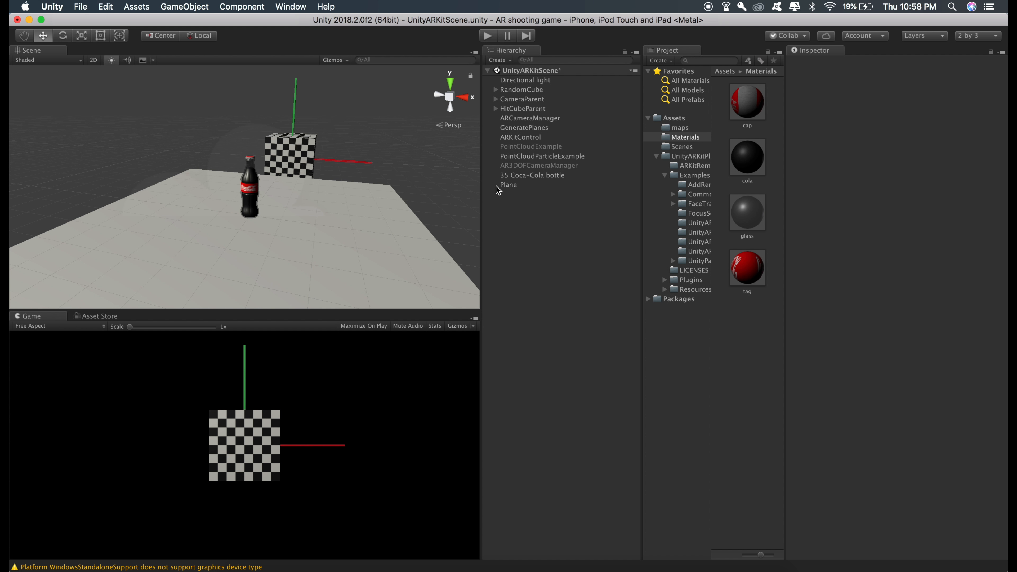
# Scale the Coca-Cola bottle to 1.3 on the X, Y and Z axes and save the scene.
pyautogui.click(521, 175)
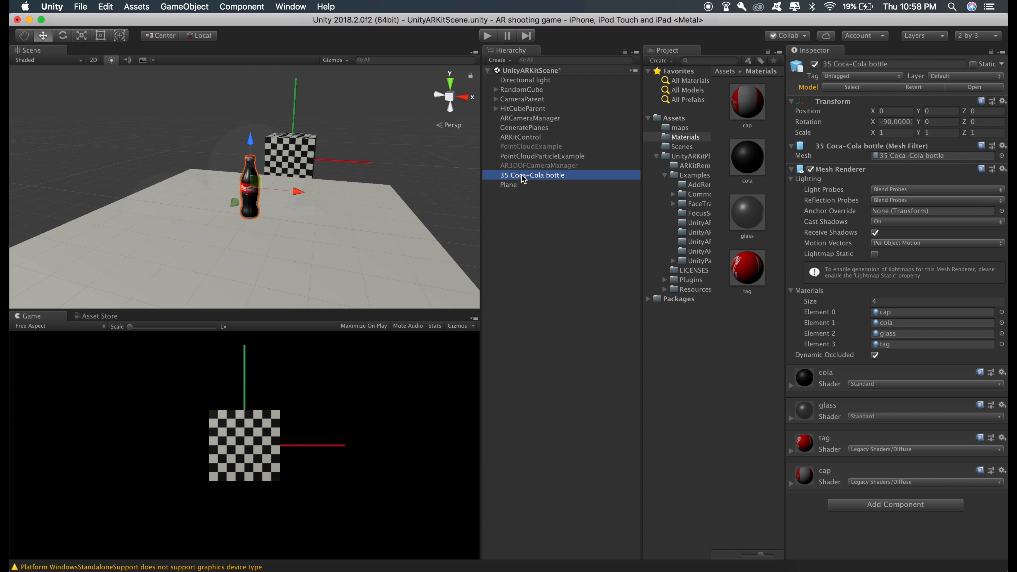
pyautogui.click(890, 132)
pyautogui.write('1.3')
pyautogui.click(946, 132)
pyautogui.write('1.3')
pyautogui.click(987, 132)
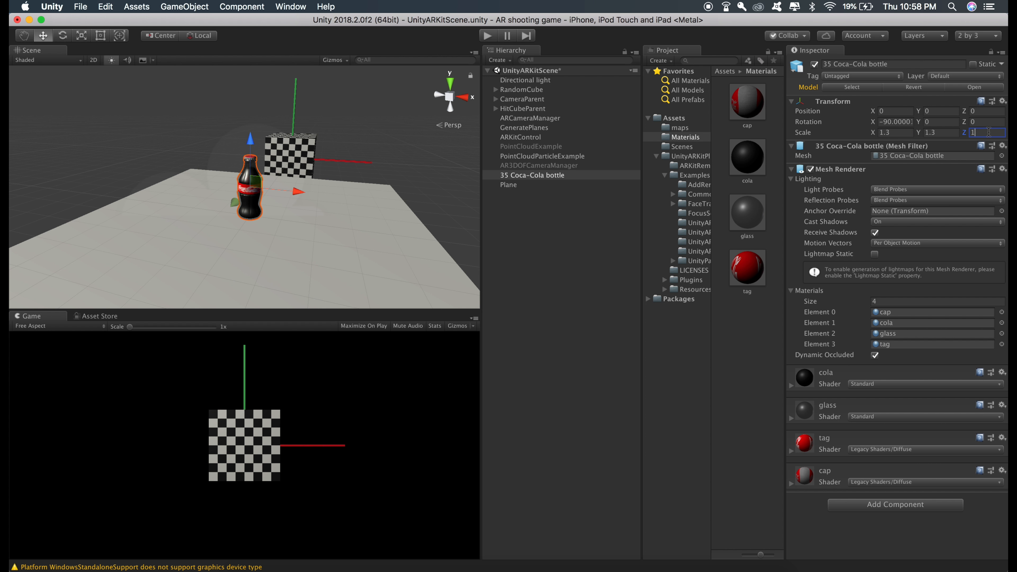
pyautogui.write('1.3')
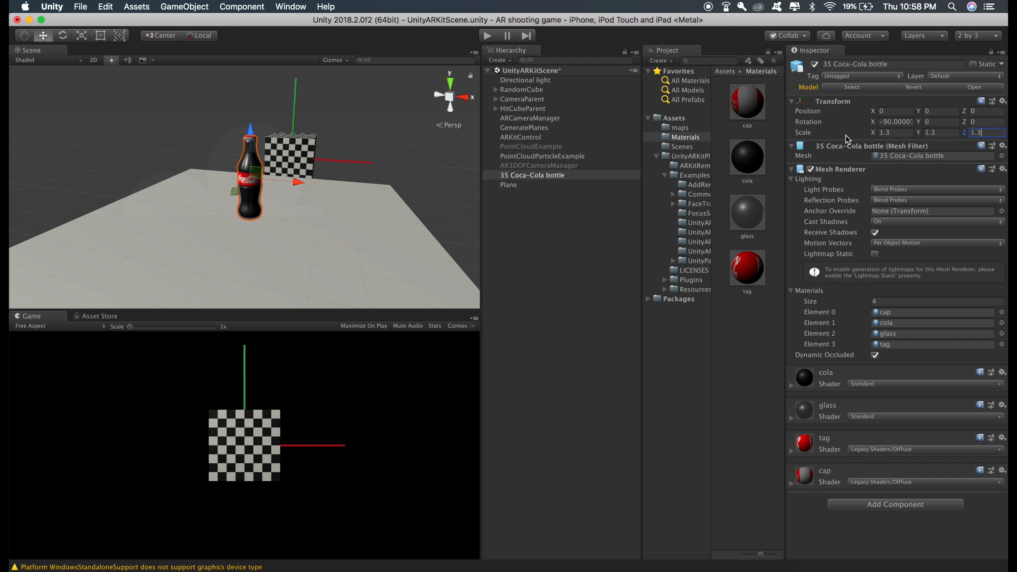
pyautogui.click(516, 226)
pyautogui.press('super+s')
# Rename the 35 Coca-Cola bottle object in the scene as bottle.
pyautogui.click(516, 176)
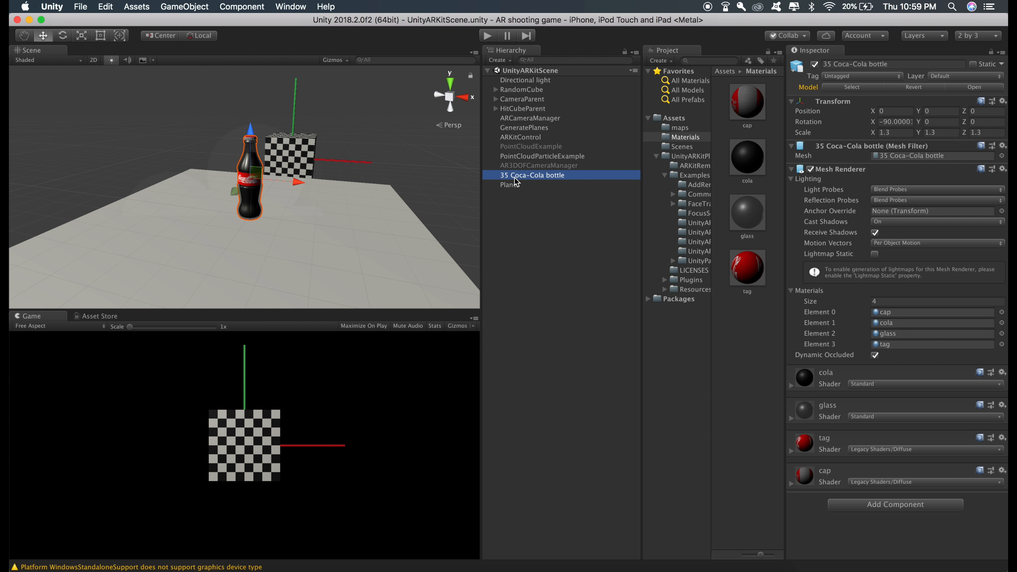
pyautogui.click(514, 177)
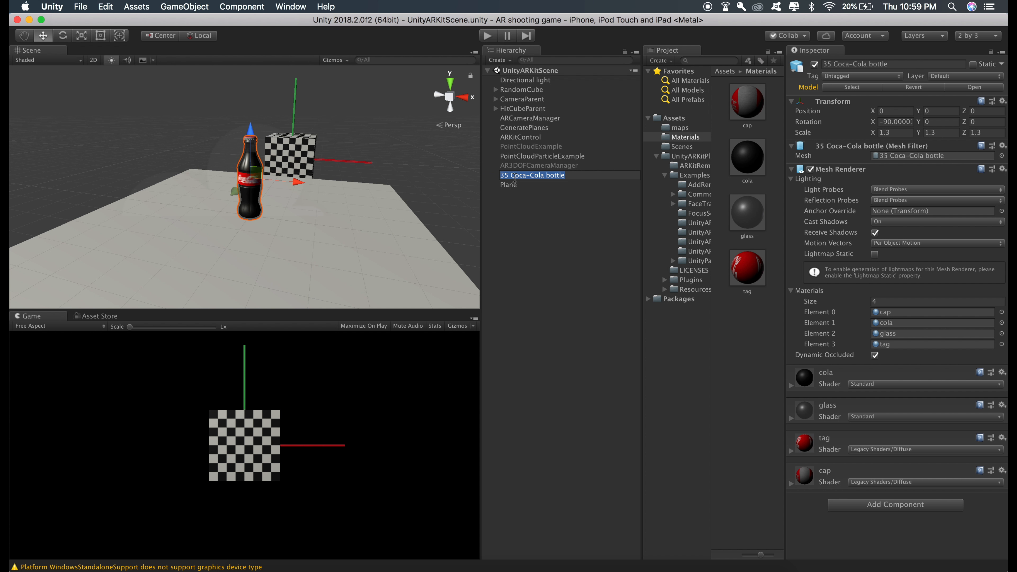
pyautogui.write('bottle')
pyautogui.press('Return')
pyautogui.click(537, 257)
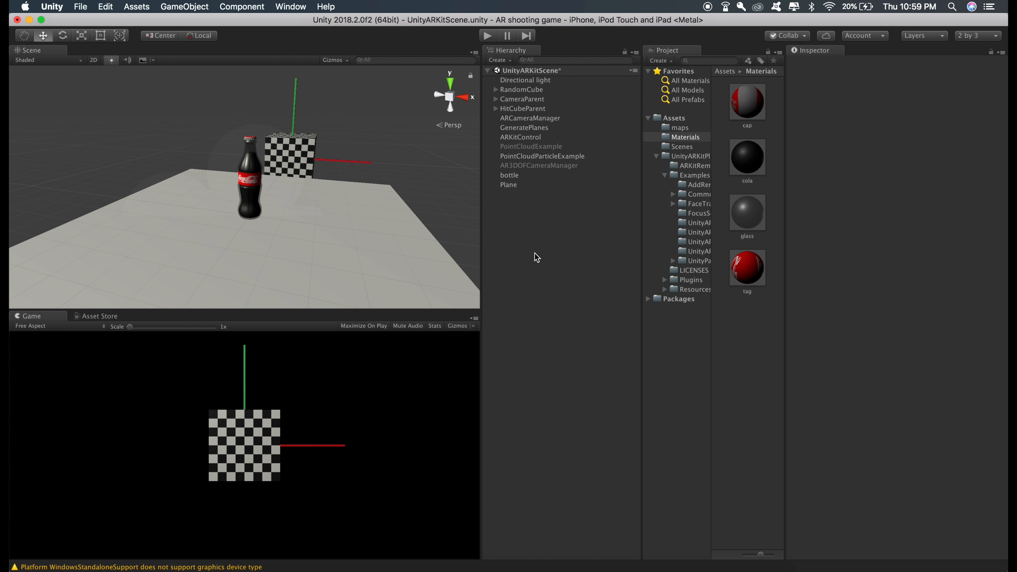
# Add a Box Collider component to the bottle object.
pyautogui.click(515, 178)
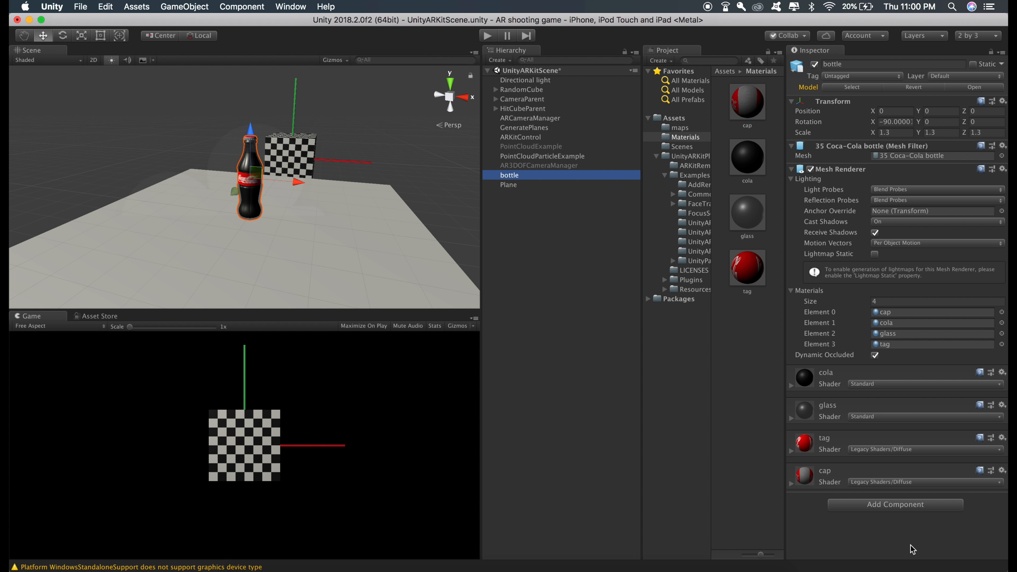
pyautogui.click(881, 506)
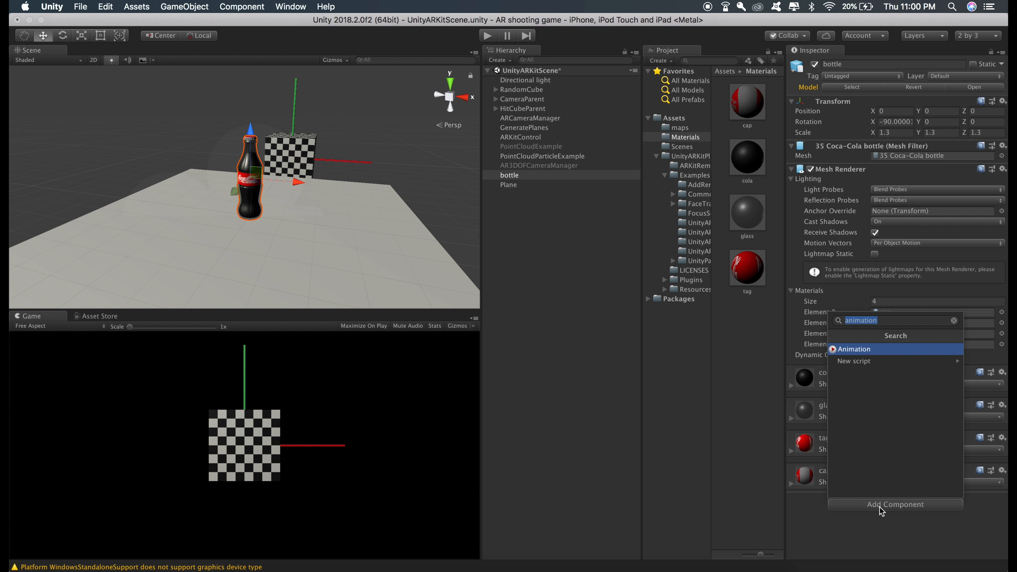
pyautogui.write('box')
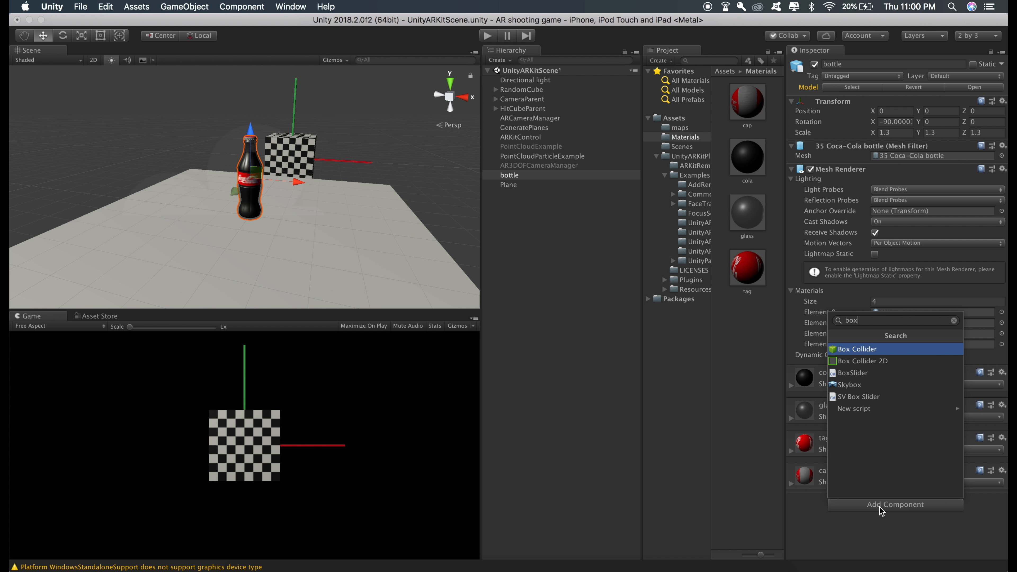
pyautogui.write('col')
pyautogui.press('Return')
pyautogui.scroll(-2, 879, 506)
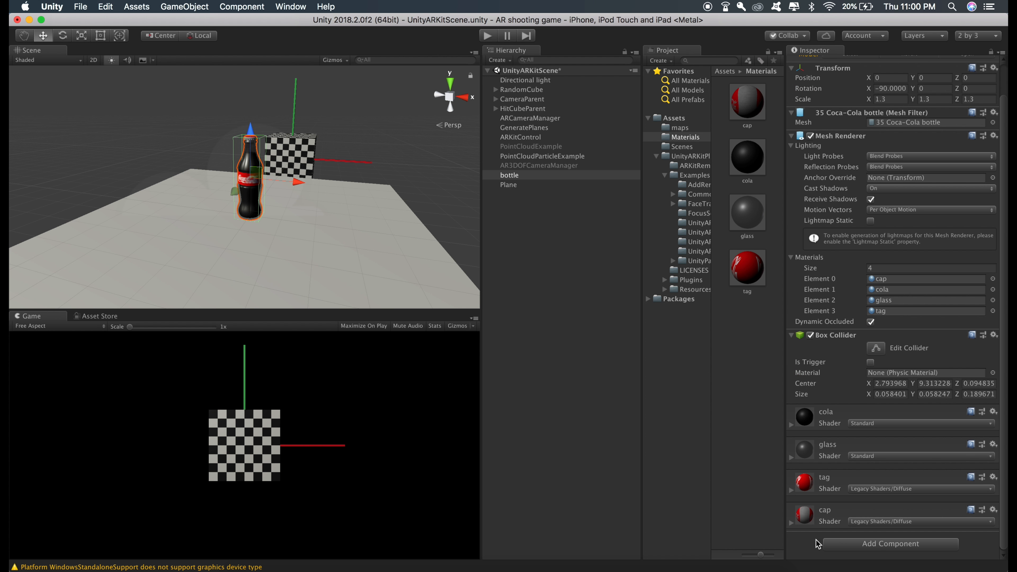
# Add a Rigidbody component to the bottle object.
pyautogui.click(856, 544)
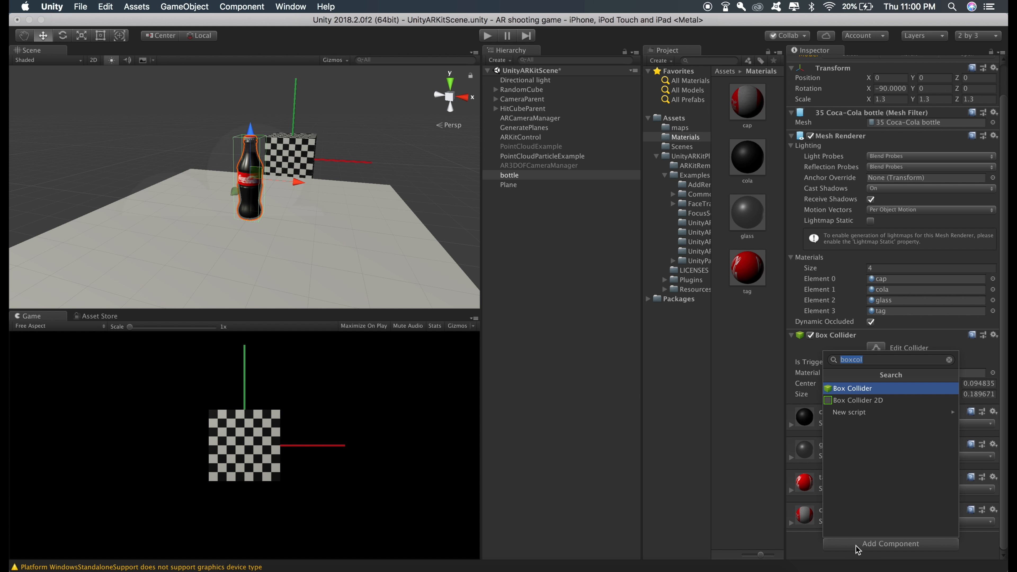
pyautogui.press('BackSpace')
pyautogui.write('rigidbod')
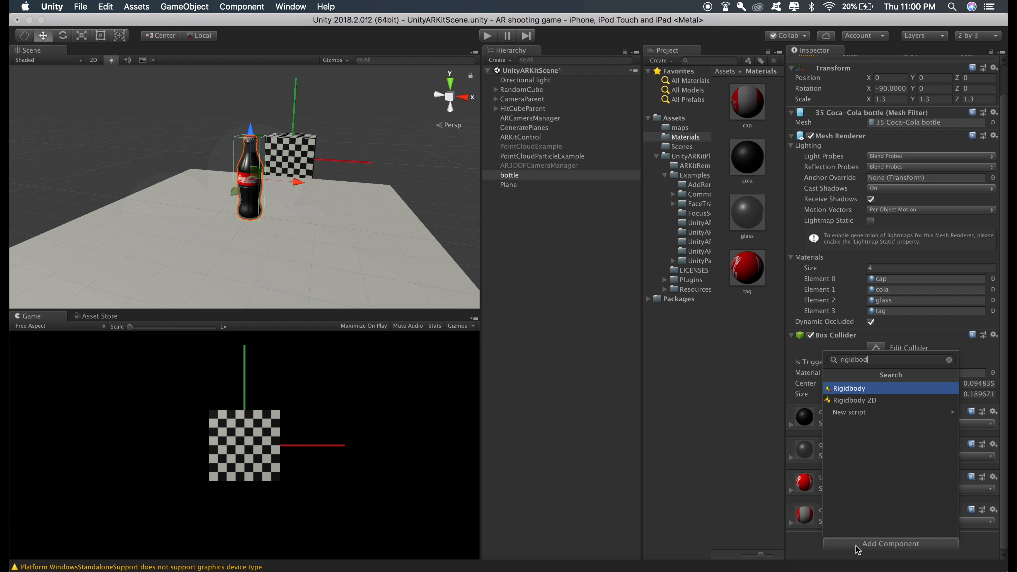
pyautogui.press('Return')
pyautogui.scroll(-3, 856, 549)
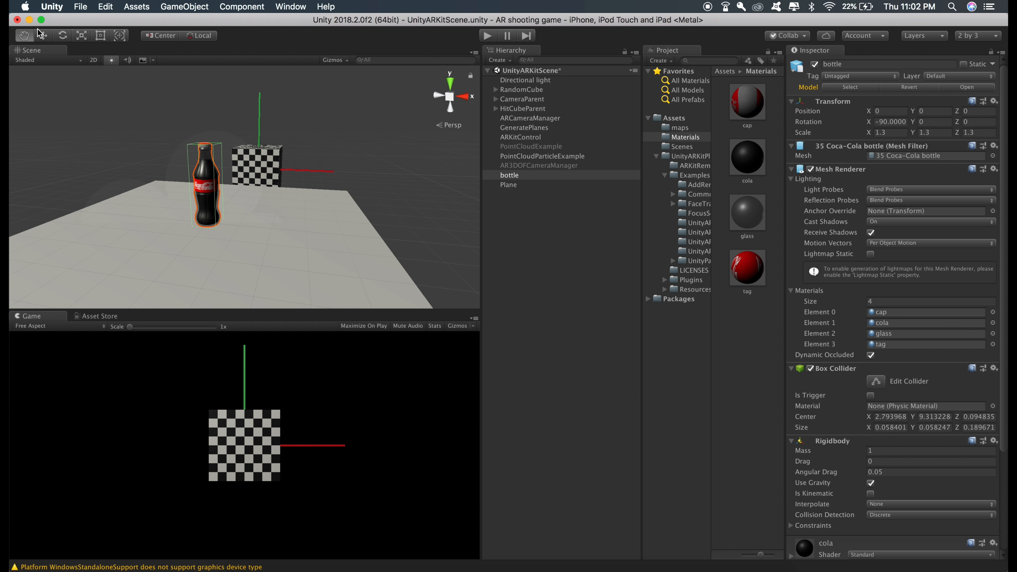
# Duplicate the bottle and move the copy along the X axis to about 0.066, beside the original.
pyautogui.click(41, 32)
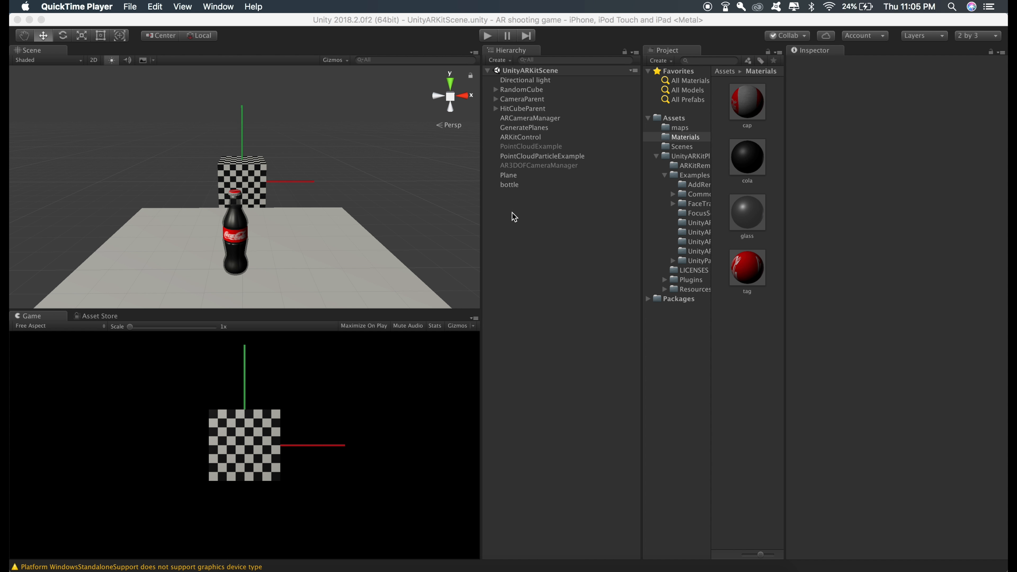
pyautogui.click(511, 186)
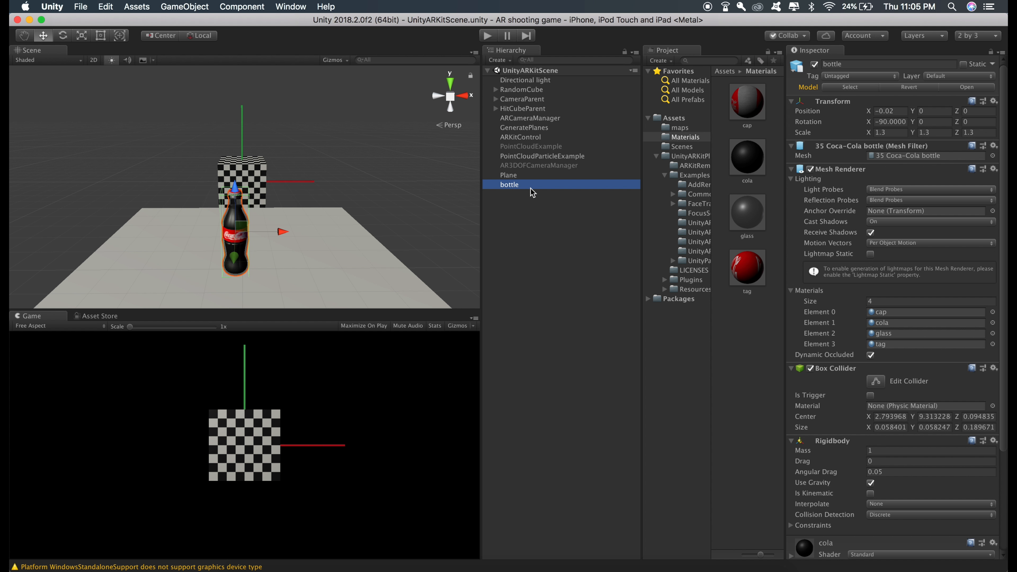
pyautogui.press('super+d')
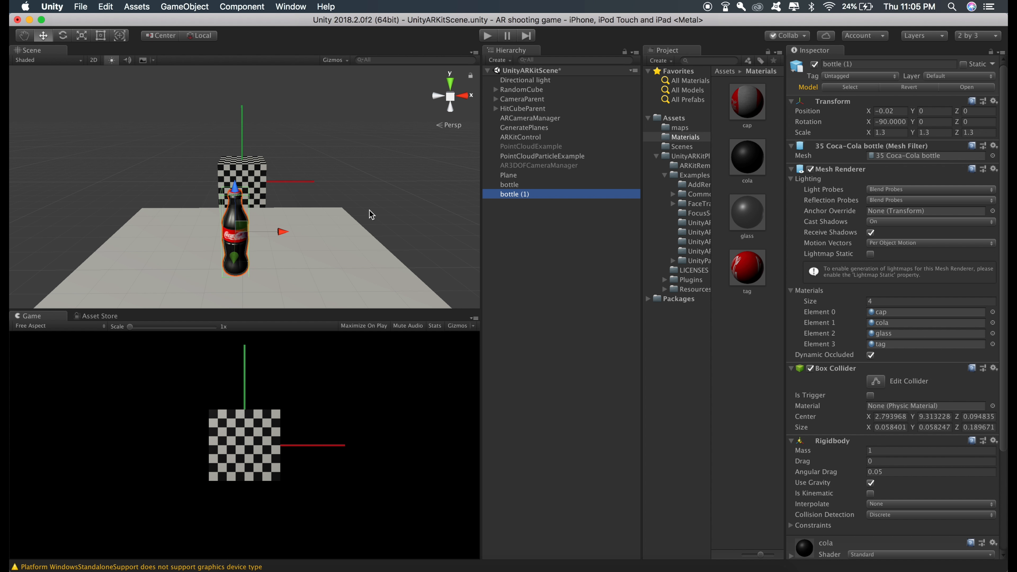
pyautogui.moveTo(283, 236); pyautogui.dragTo(316, 237)
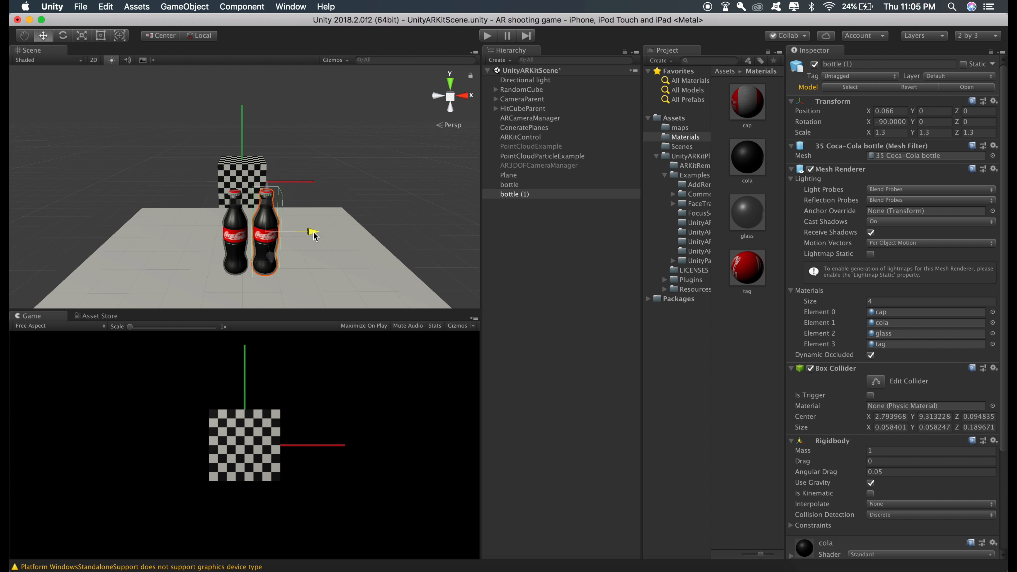
# Duplicate bottle (1) and move the copy along the X axis to about 0.159, completing a row of three.
pyautogui.click(510, 211)
pyautogui.click(511, 195)
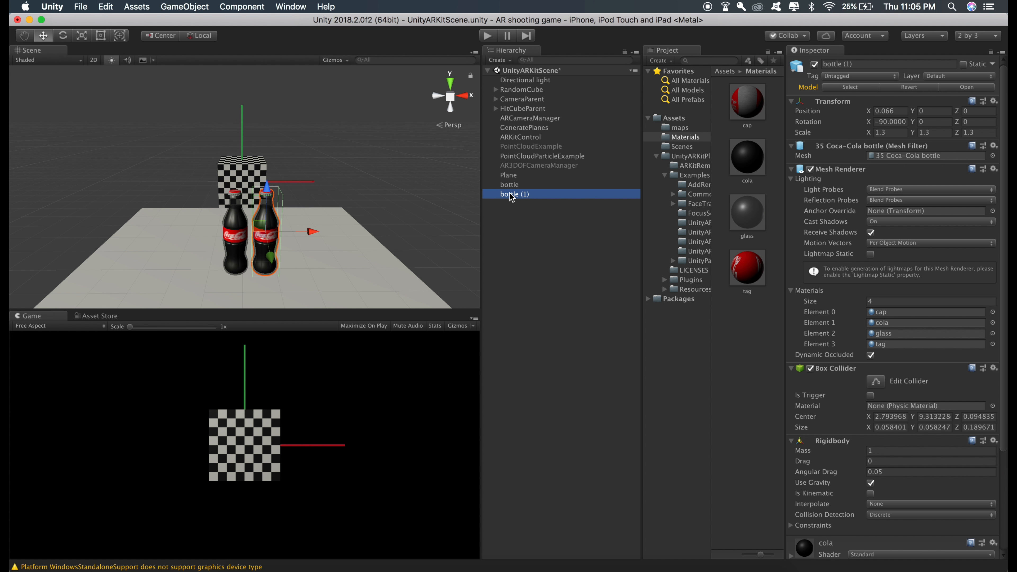
pyautogui.press('super+d')
pyautogui.moveTo(313, 231); pyautogui.dragTo(350, 225)
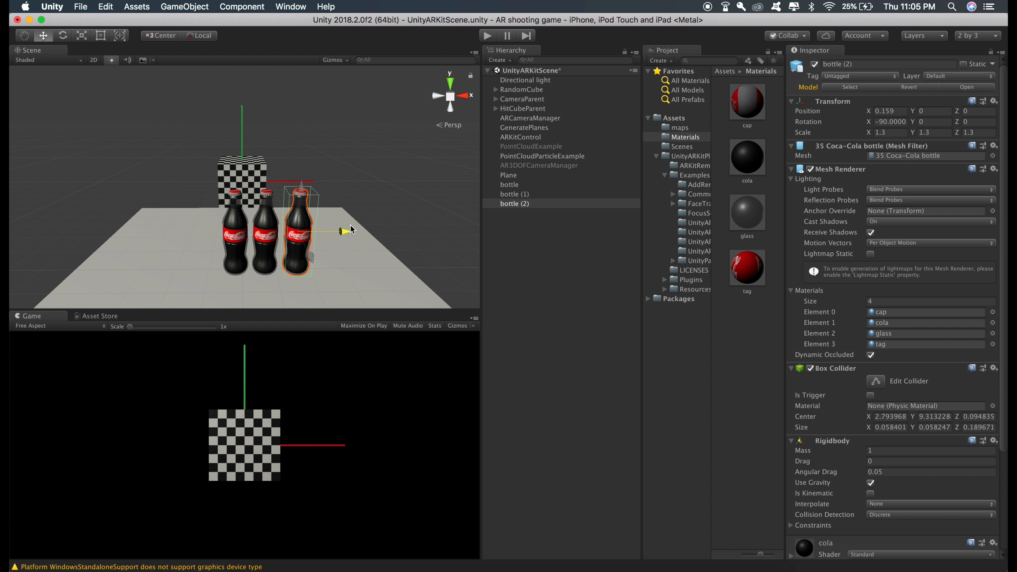
# Duplicate bottle (2) and place the copy on top of the row at about X 0.108, Y 0.255.
pyautogui.click(519, 224)
pyautogui.click(525, 205)
pyautogui.press('super+d')
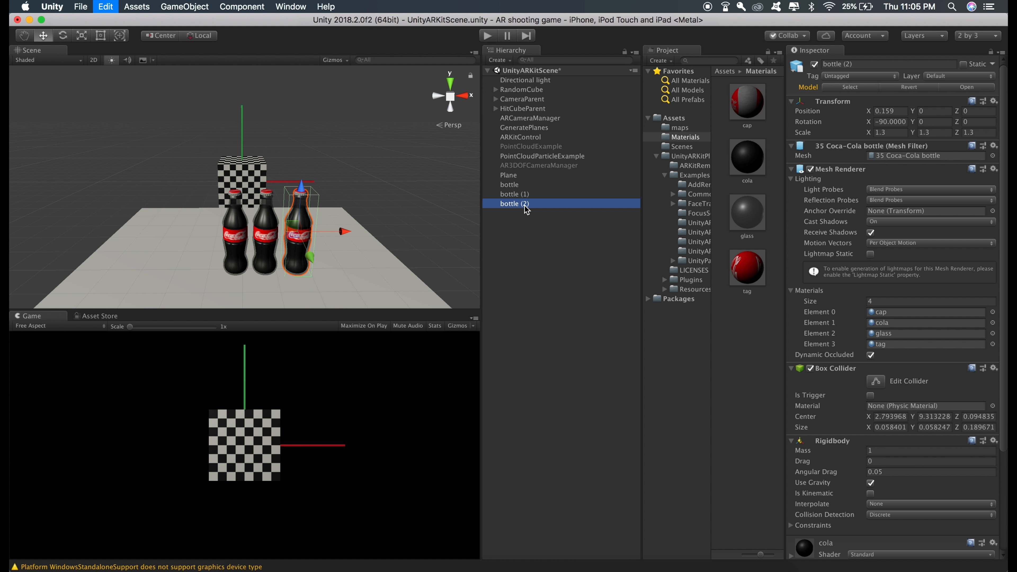
pyautogui.moveTo(309, 194); pyautogui.dragTo(338, 141)
pyautogui.click(509, 213)
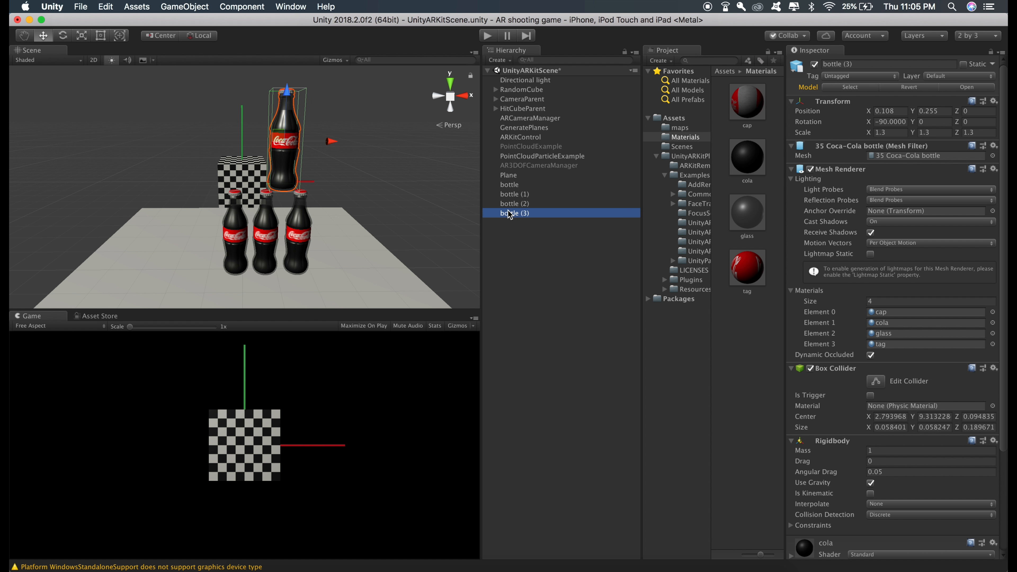
# Duplicate bottle (3) and move the copy along X to about 0.02, beside it in the upper row.
pyautogui.press('super+d')
pyautogui.moveTo(339, 142); pyautogui.dragTo(303, 141)
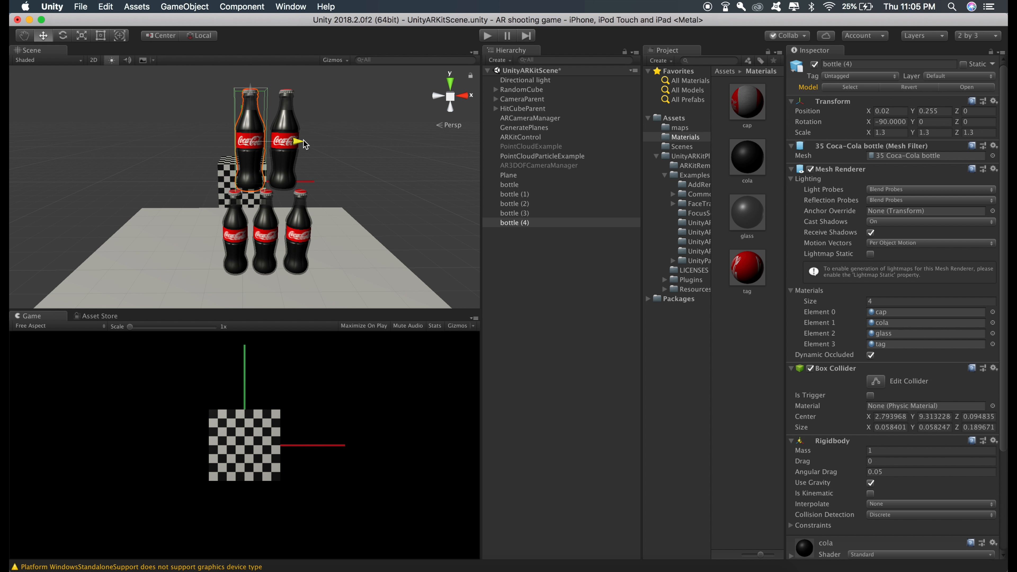
pyautogui.click(556, 271)
# Fine-tune the upper-row spacing by shifting bottle (3) to about X 0.113, and save the scene.
pyautogui.click(27, 38)
pyautogui.moveTo(256, 156); pyautogui.dragTo(231, 138)
pyautogui.moveTo(231, 137); pyautogui.dragTo(229, 124, button='right')
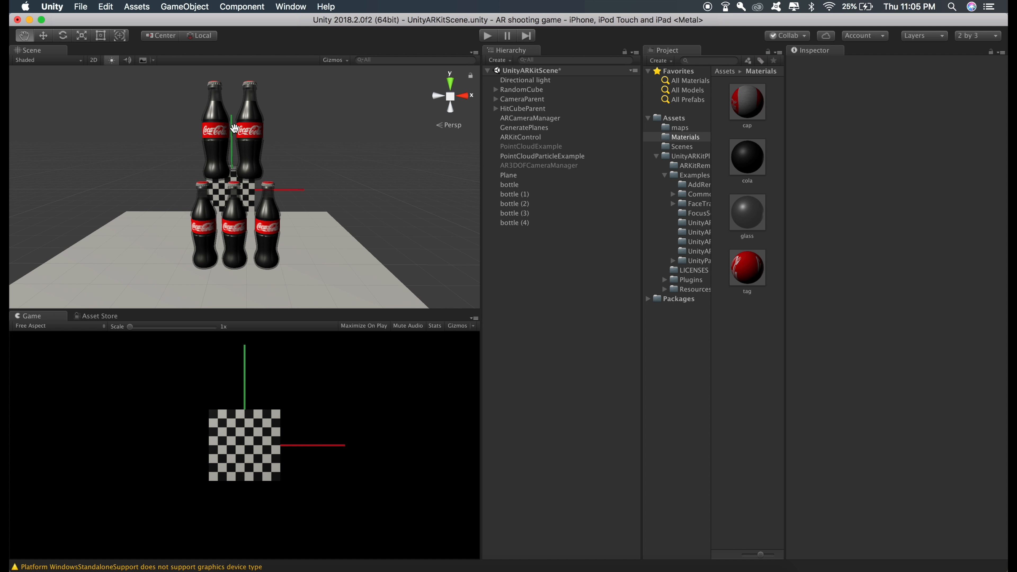
pyautogui.moveTo(235, 128); pyautogui.dragTo(245, 127)
pyautogui.scroll(5, 245, 127)
pyautogui.scroll(-5, 245, 127)
pyautogui.press('w')
pyautogui.click(261, 131)
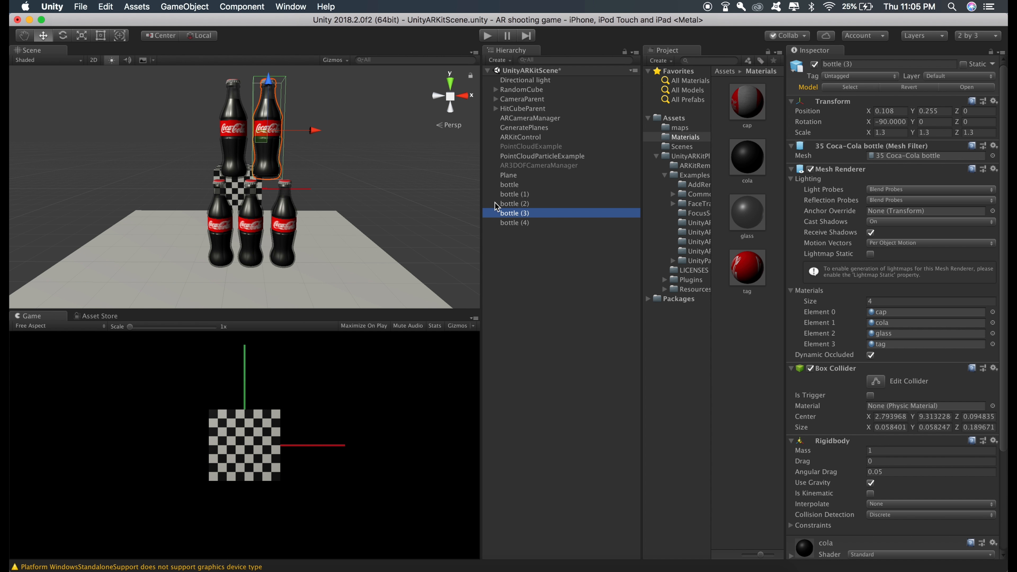
pyautogui.moveTo(311, 135); pyautogui.dragTo(313, 134)
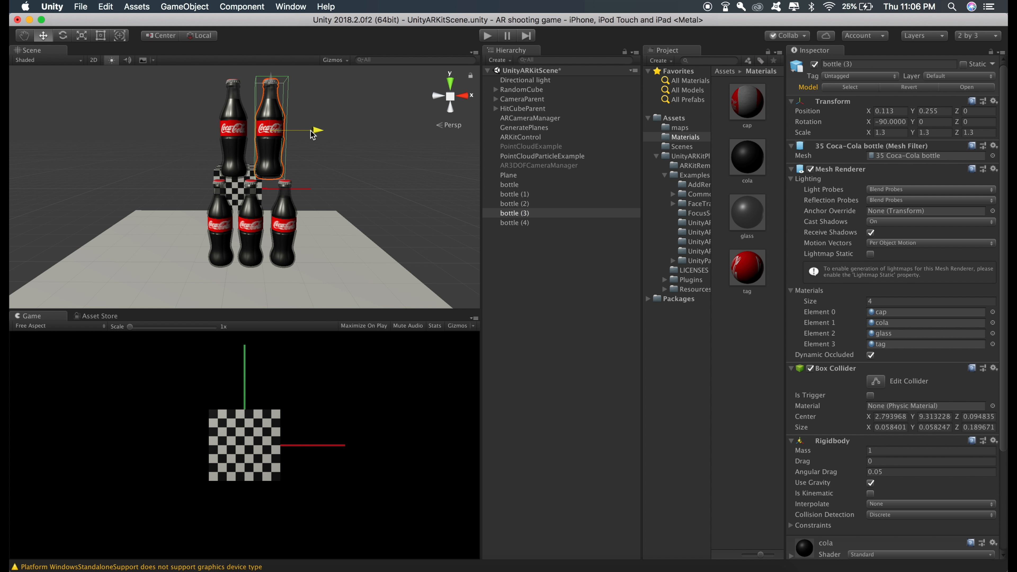
pyautogui.press('super+s')
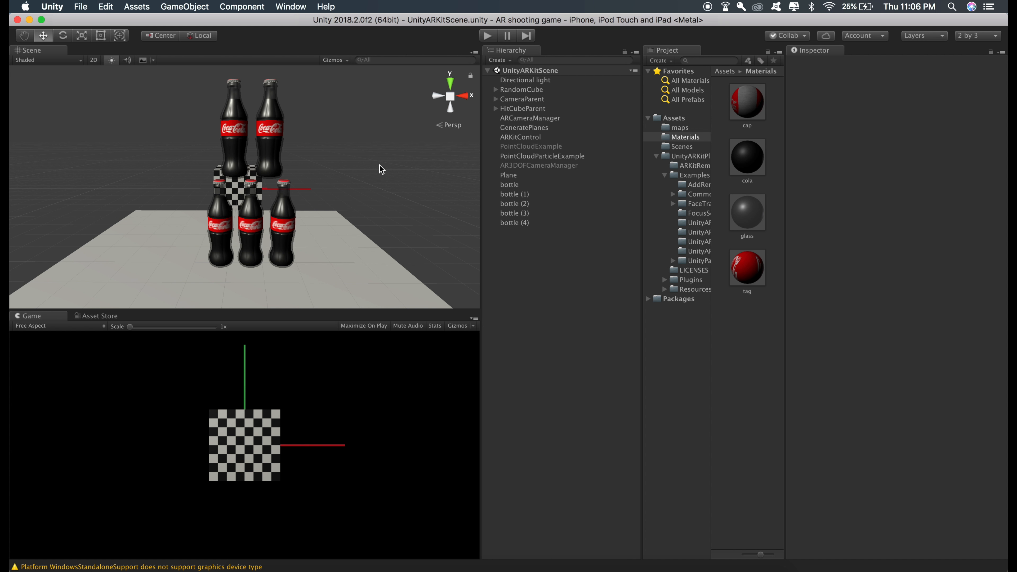
# Test the bottle stack's physics in play mode by deactivating bottle (2) and bottle (1), and stop playing.
pyautogui.click(487, 35)
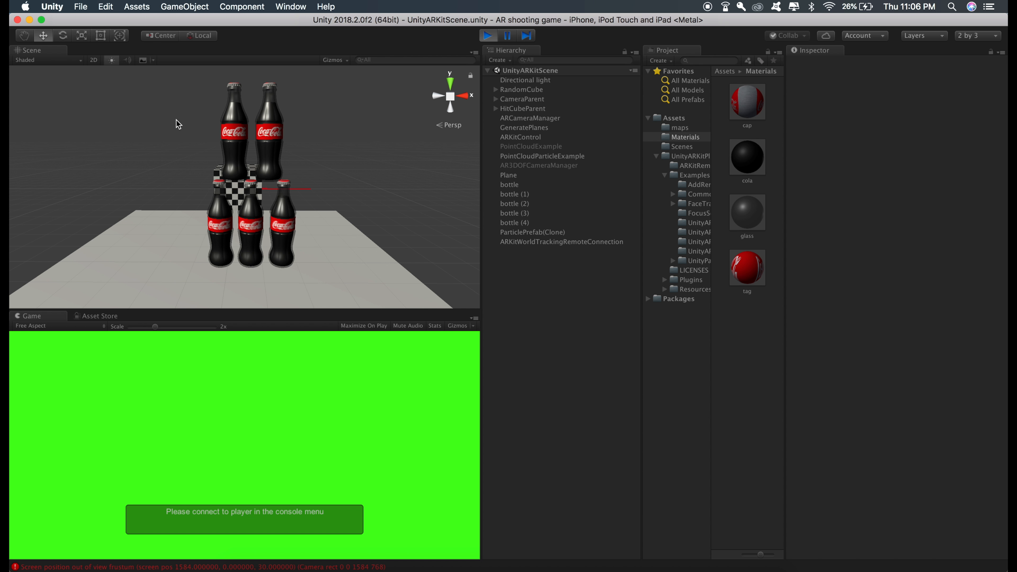
pyautogui.click(515, 223)
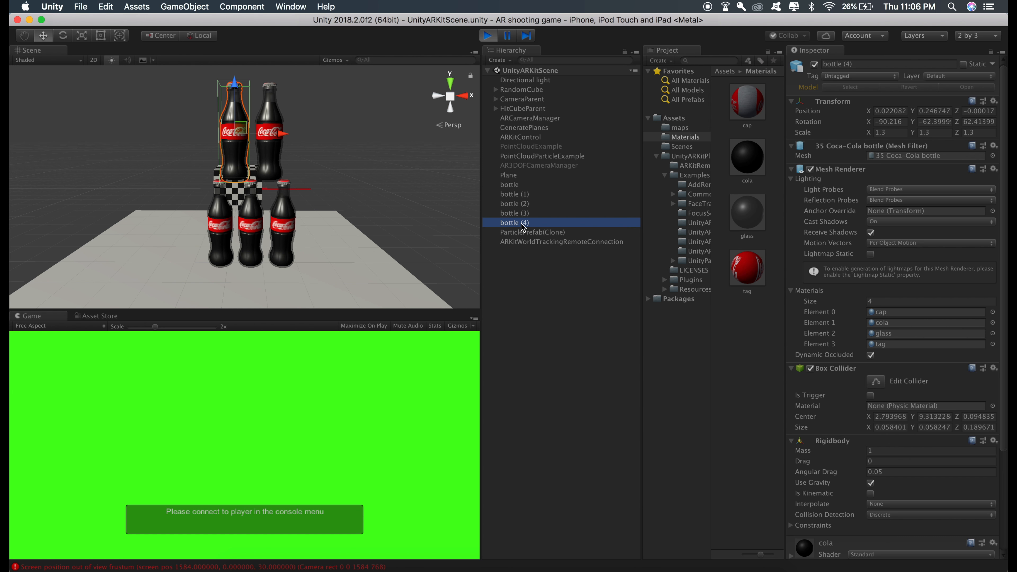
pyautogui.click(520, 205)
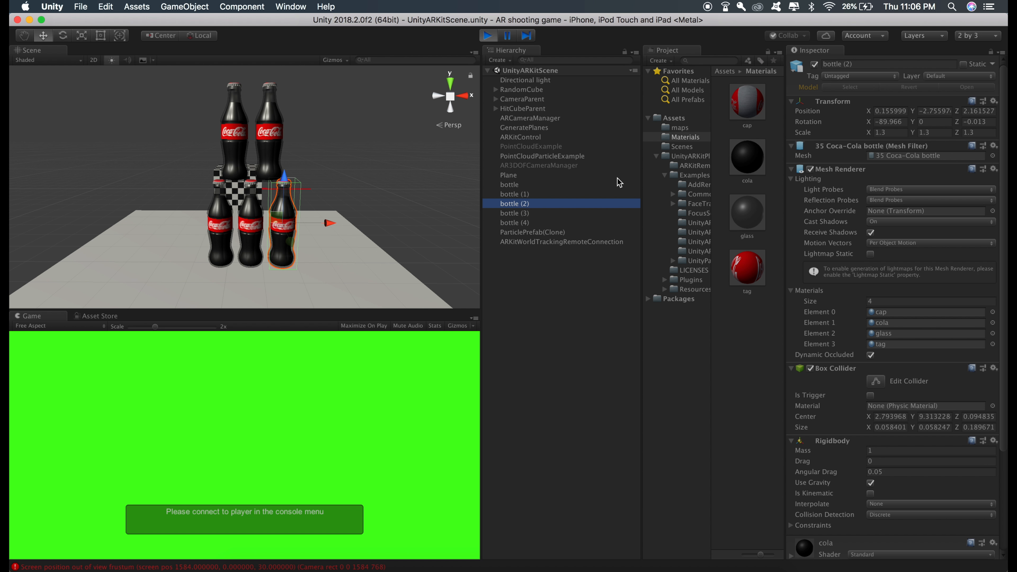
pyautogui.click(814, 65)
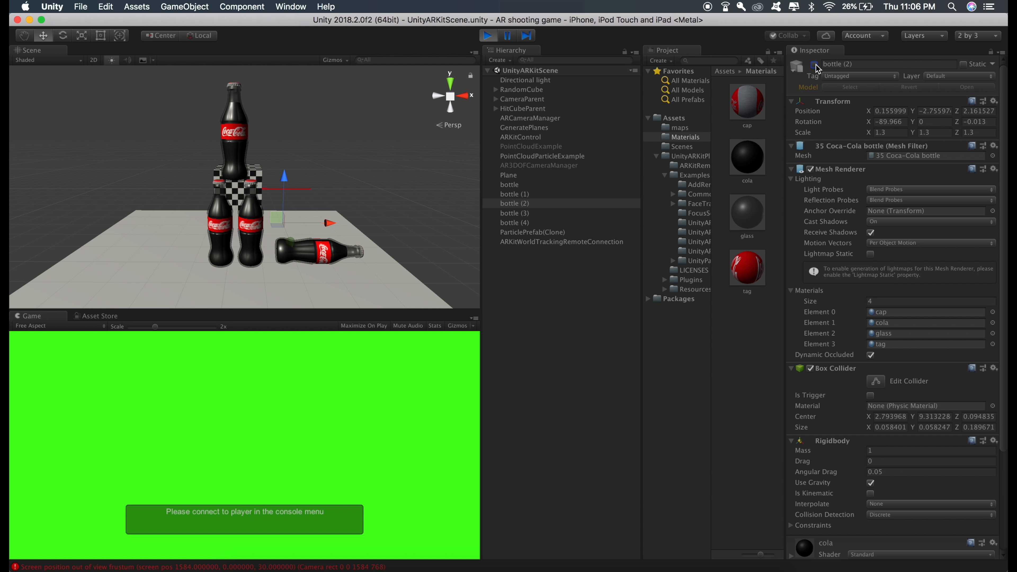
pyautogui.click(513, 195)
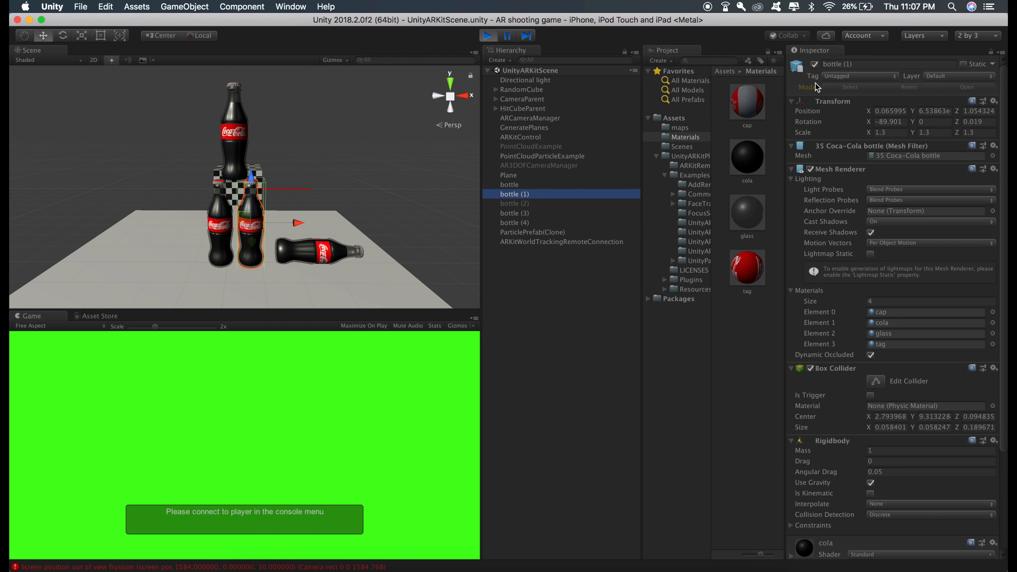
pyautogui.click(814, 64)
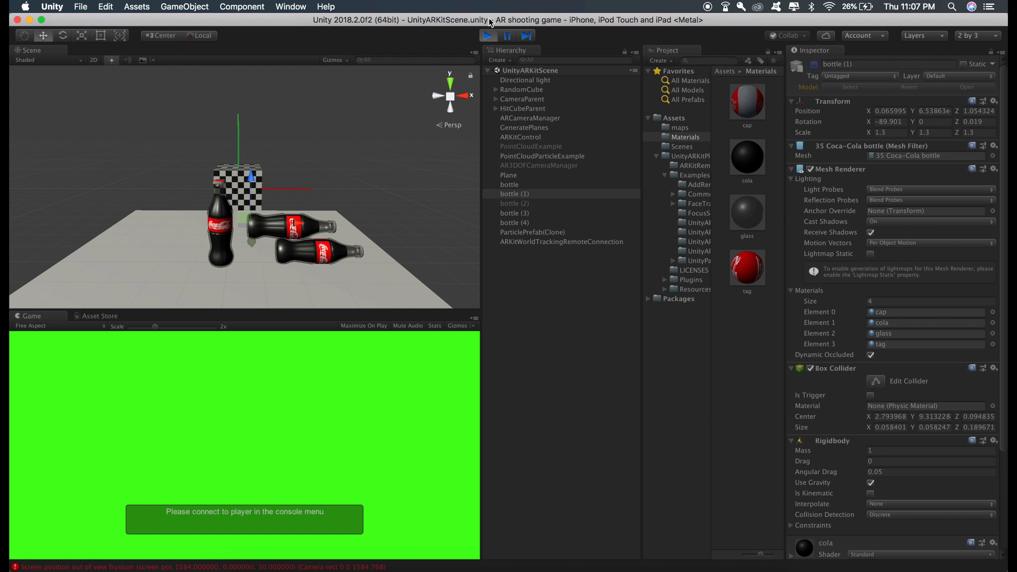
pyautogui.click(488, 36)
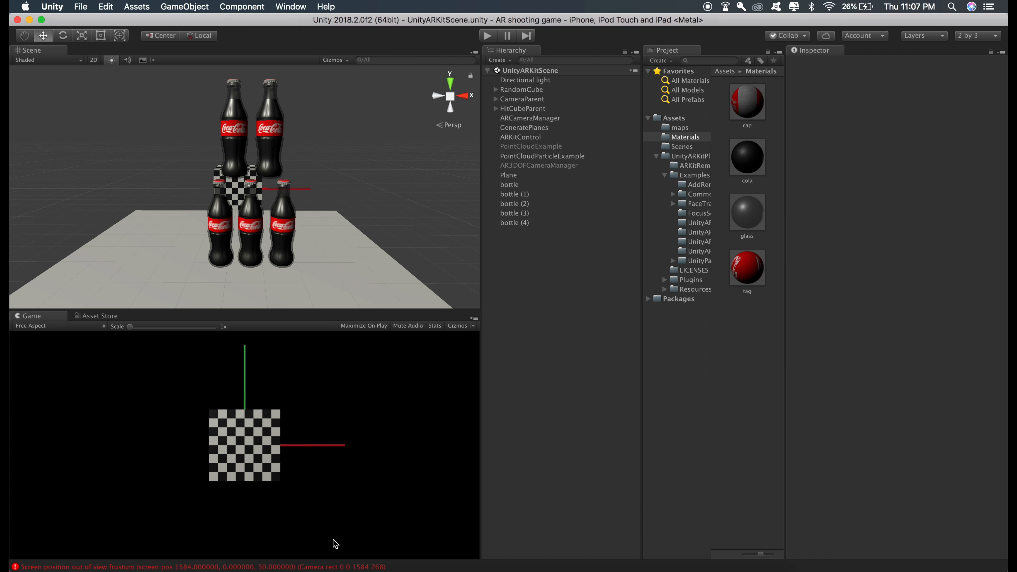
# Deactivate the RandomCube, GeneratePlanes and PointCloudParticleExample objects in the scene.
pyautogui.click(24, 36)
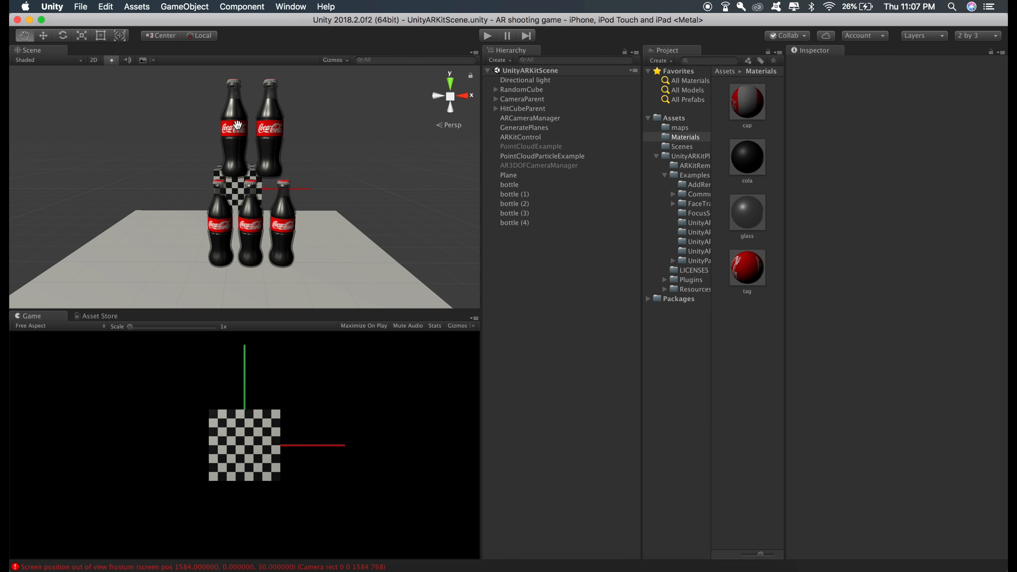
pyautogui.keyDown('alt'); pyautogui.moveTo(237, 125); pyautogui.dragTo(323, 87); pyautogui.keyUp('alt')
pyautogui.press('w')
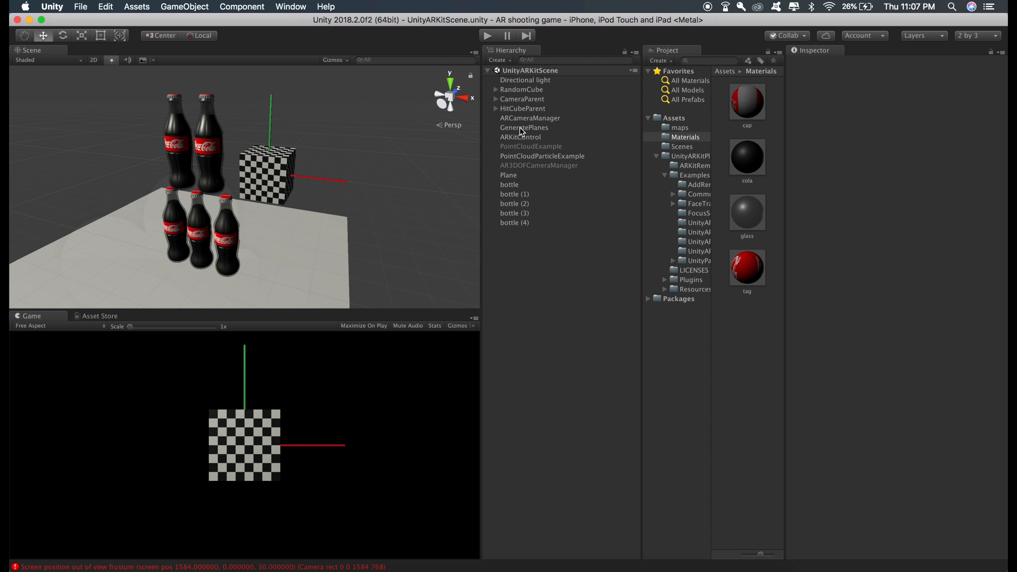
pyautogui.click(523, 90)
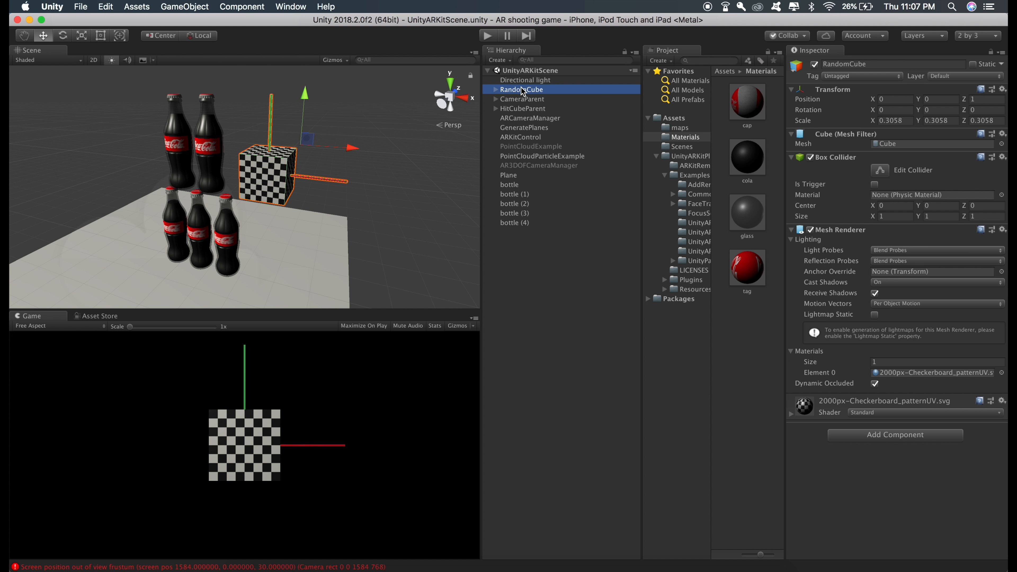
pyautogui.click(814, 64)
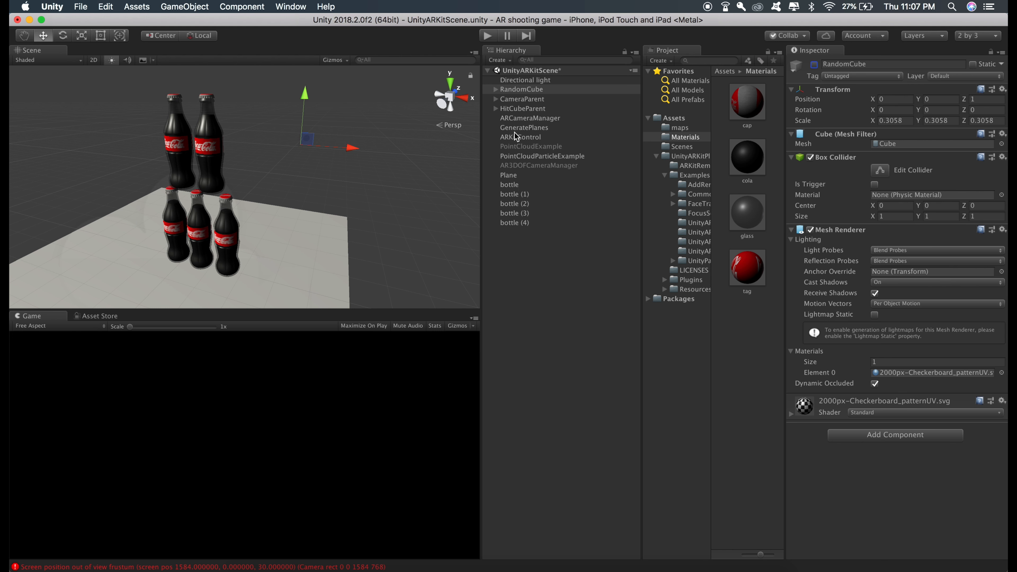
pyautogui.click(521, 128)
pyautogui.click(817, 64)
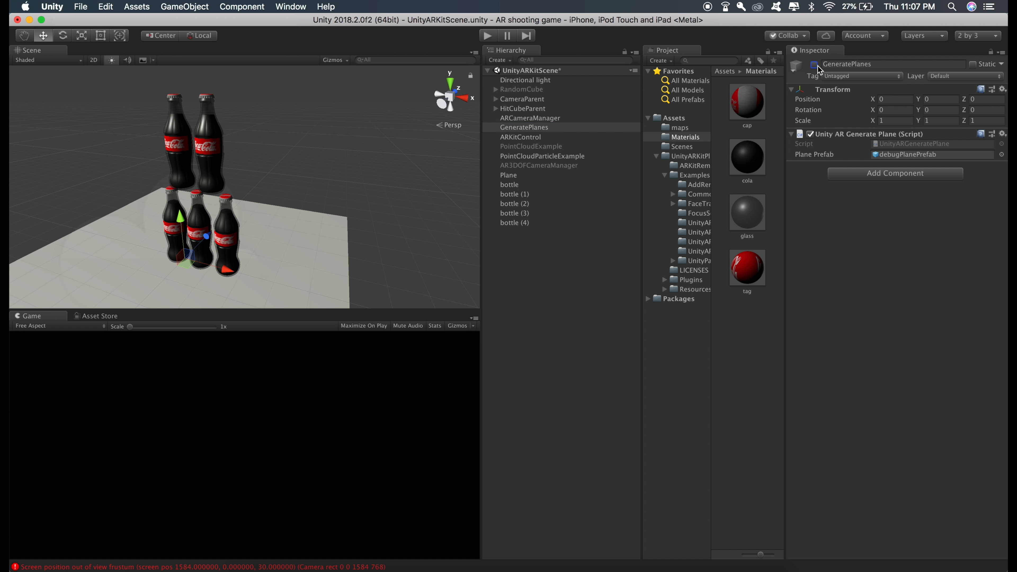
pyautogui.click(532, 157)
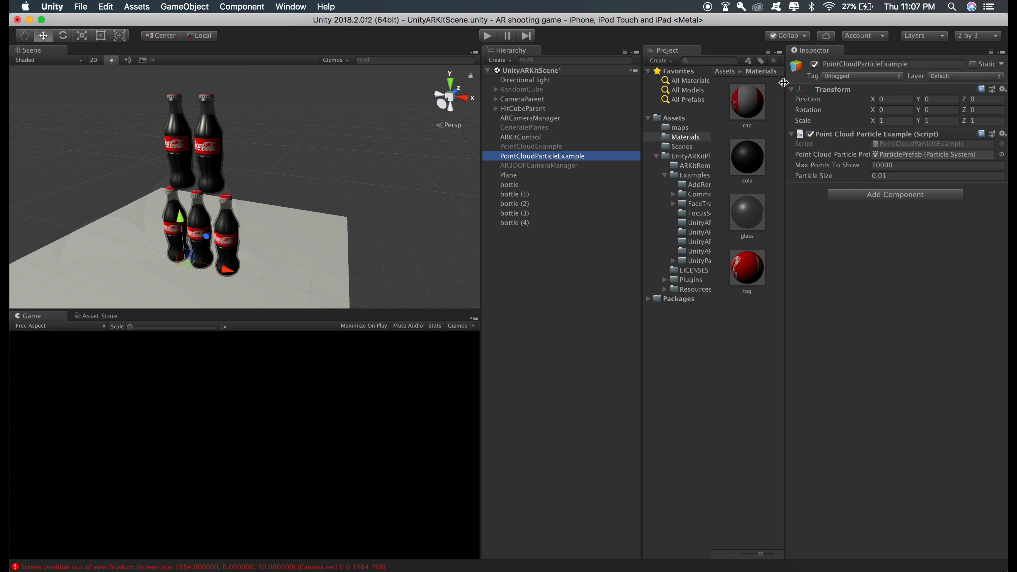
pyautogui.click(815, 64)
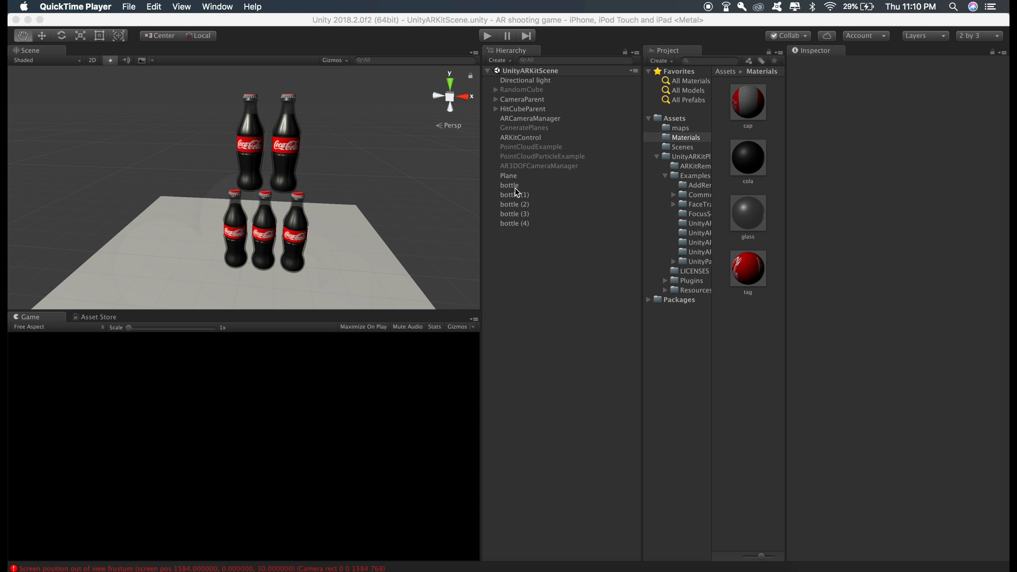
# Rename bottle (1) and bottle (2) as bottle.
pyautogui.click(524, 196)
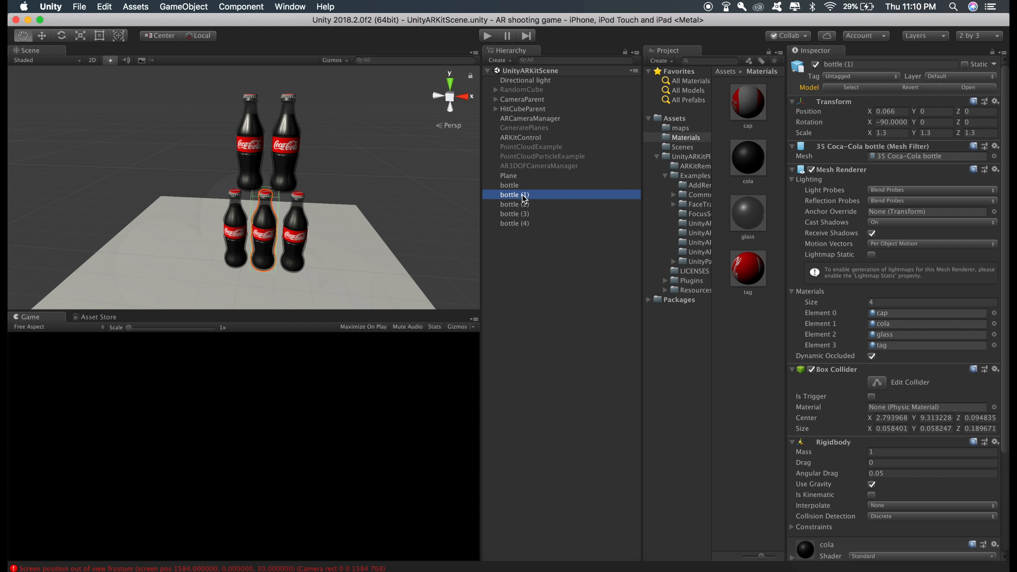
pyautogui.click(524, 196)
pyautogui.write('bottle')
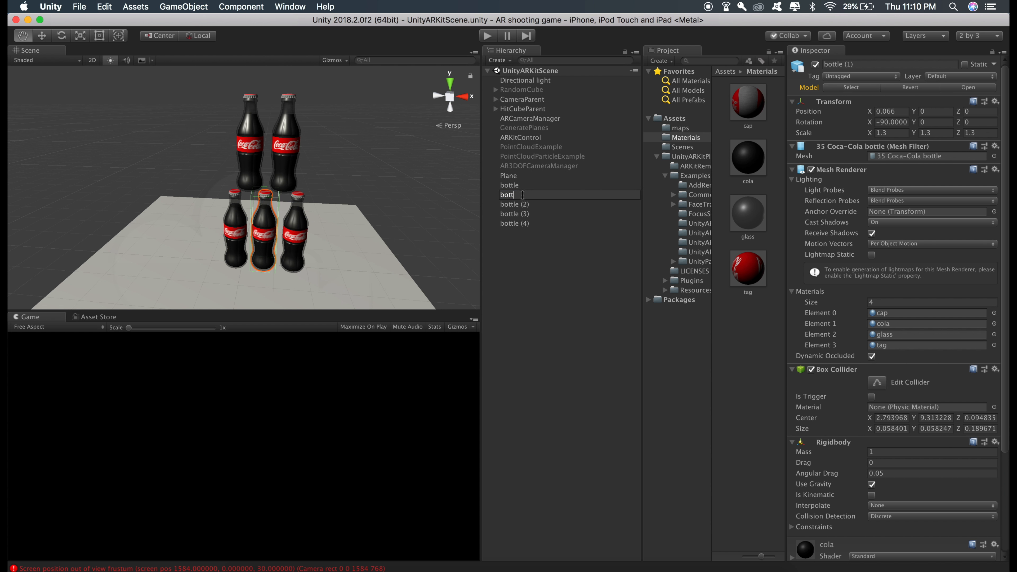
pyautogui.press('Return')
pyautogui.click(526, 205)
pyautogui.click(526, 204)
pyautogui.write('bottle')
pyautogui.press('Return')
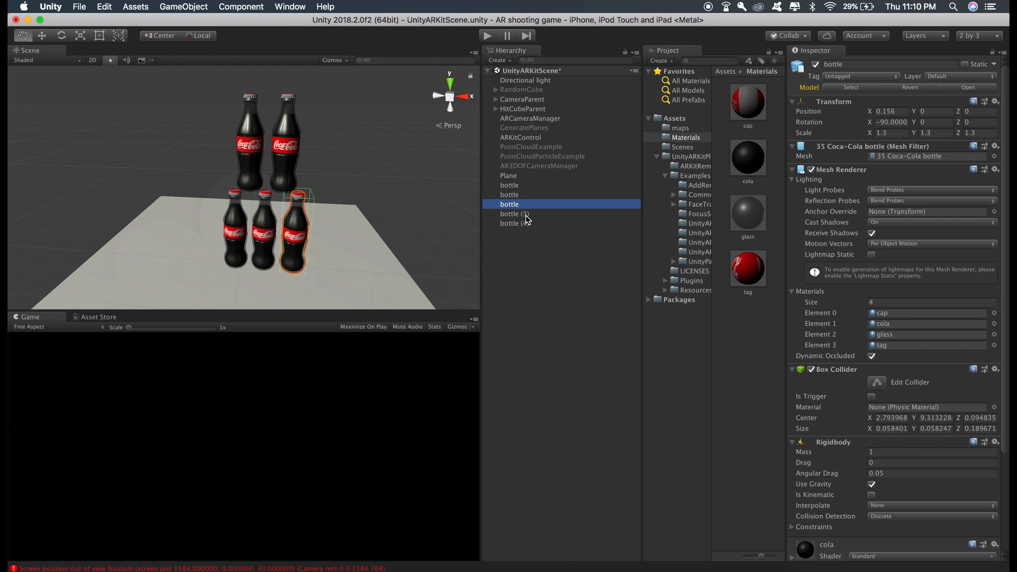
# Rename bottle (3) and bottle (4) as bottle and save the scene.
pyautogui.click(526, 214)
pyautogui.click(526, 215)
pyautogui.write('bottle')
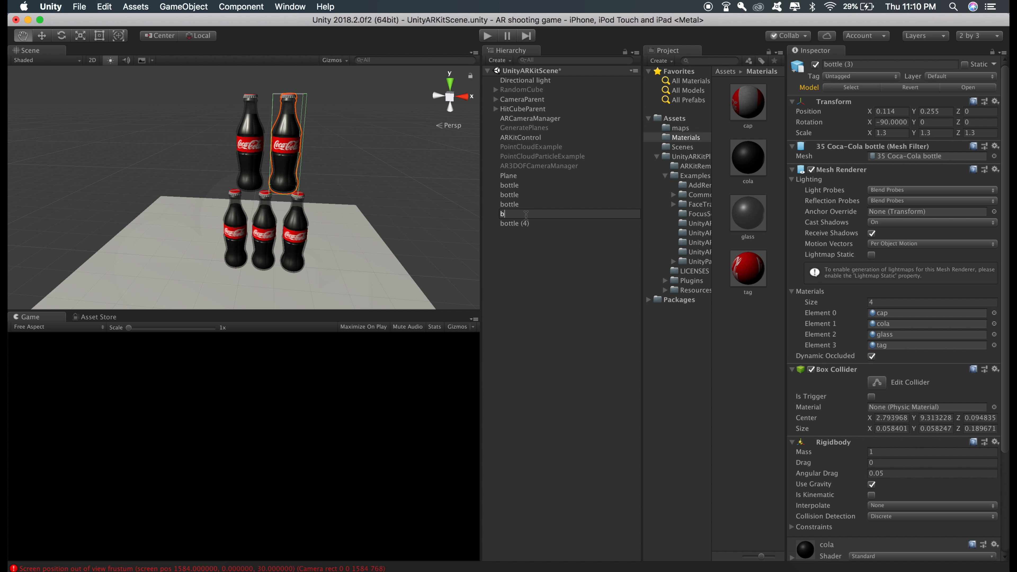
pyautogui.press('Return')
pyautogui.click(526, 221)
pyautogui.click(527, 222)
pyautogui.write('bottle')
pyautogui.press('Return')
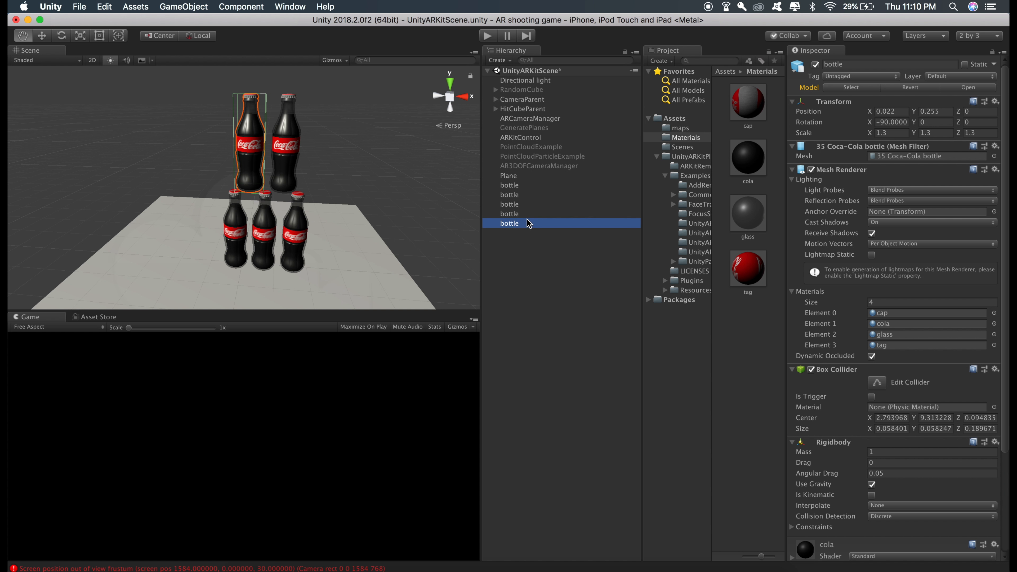
pyautogui.click(530, 236)
pyautogui.press('super+s')
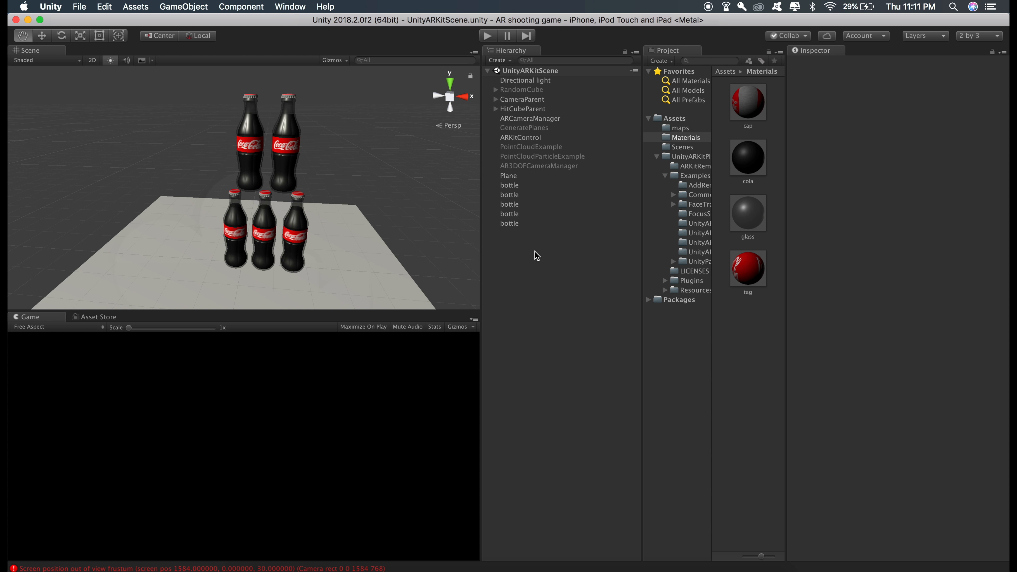
# Create an empty object in the scene and name it setup.
pyautogui.rightClick(520, 271)
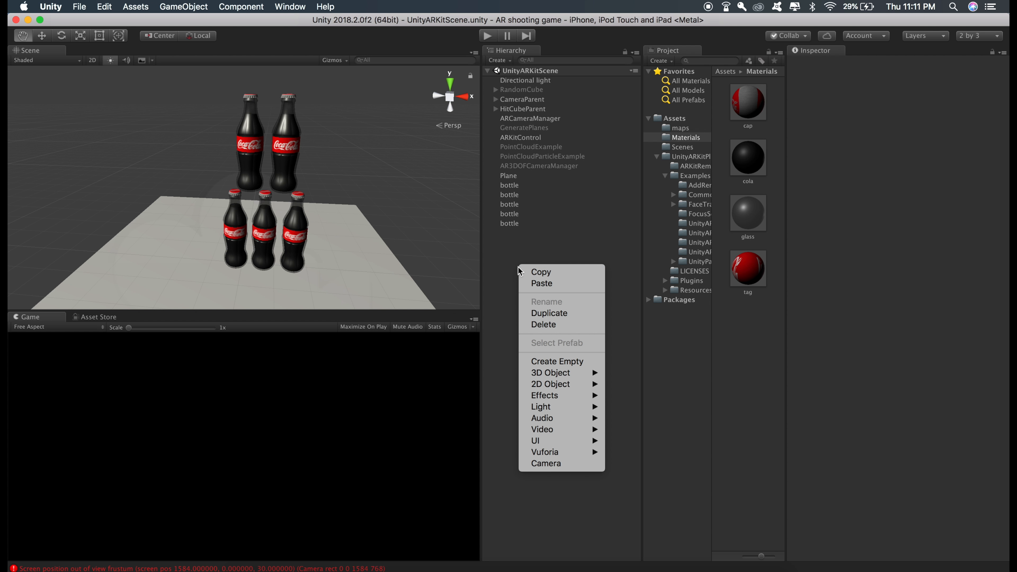
pyautogui.click(547, 362)
pyautogui.press('Return')
pyautogui.write('setup')
pyautogui.press('Return')
# Make the Plane and all five bottles children of the setup object, collapse the group and select setup.
pyautogui.click(513, 176)
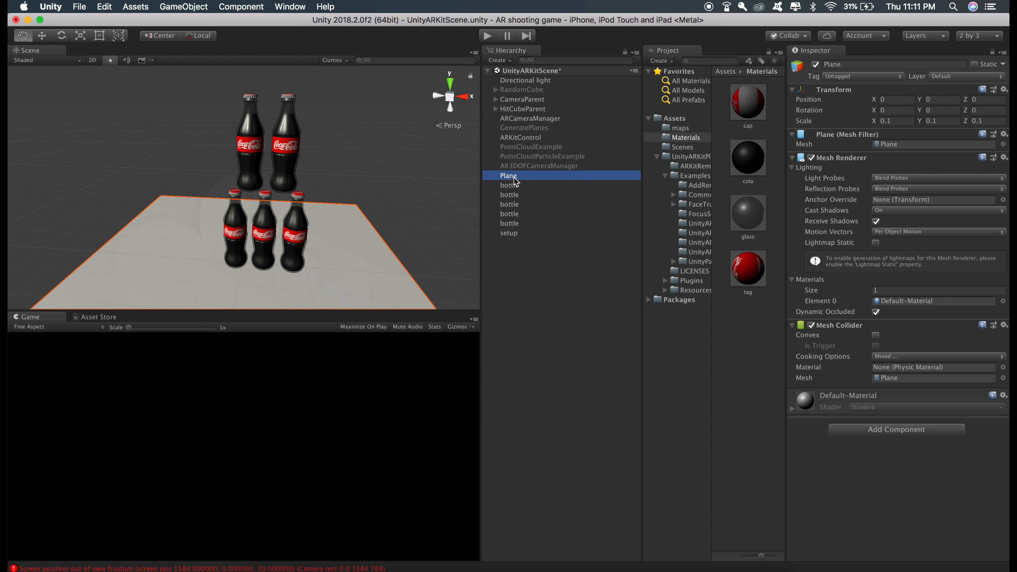
pyautogui.hotkey('shift', 'Down')
pyautogui.hotkey('shift', 'Down')
pyautogui.hotkey('shift', 'Down')
pyautogui.hotkey('shift', 'Down')
pyautogui.hotkey('shift', 'Down')
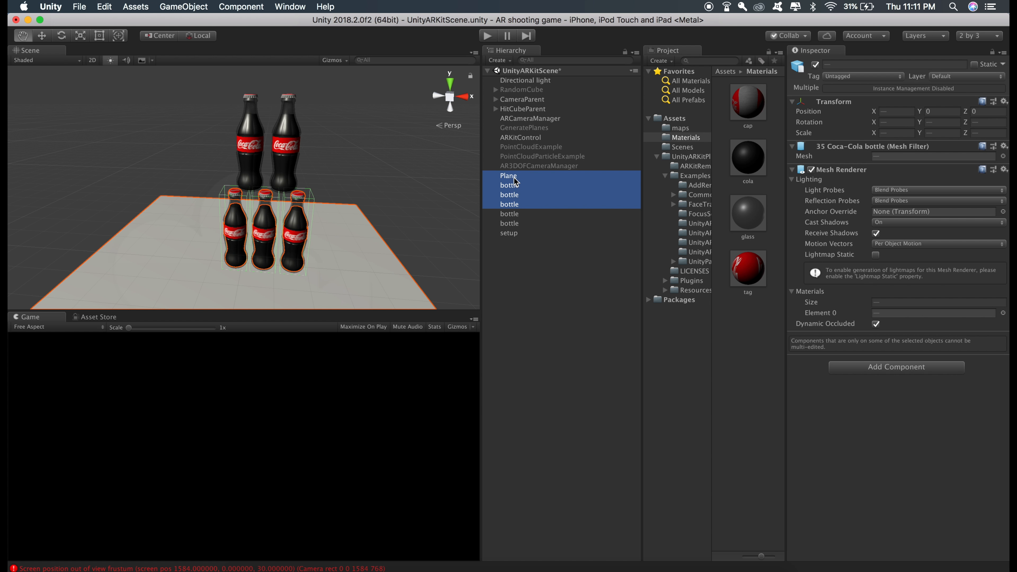
pyautogui.moveTo(511, 222); pyautogui.dragTo(514, 236)
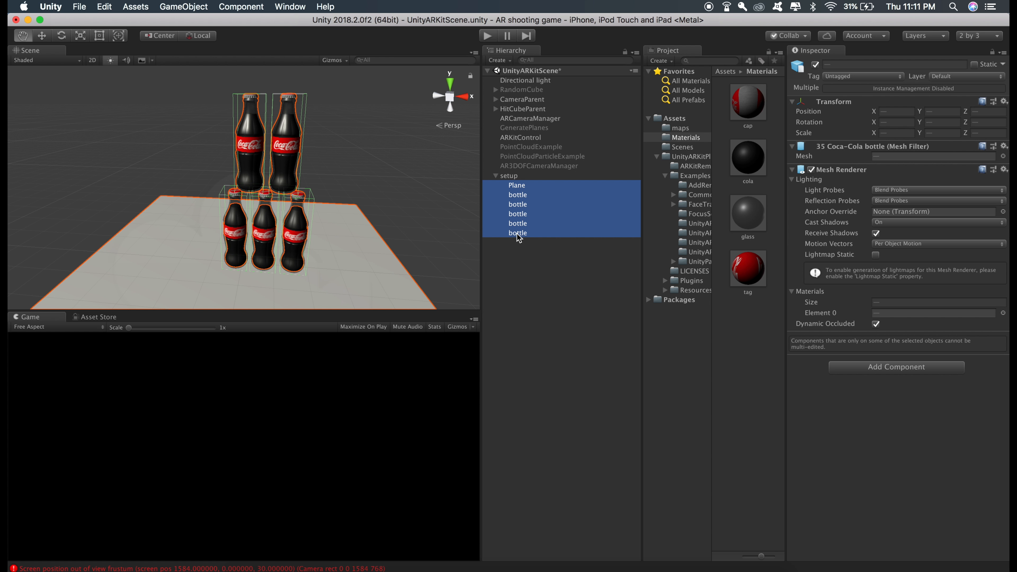
pyautogui.click(496, 176)
pyautogui.click(510, 177)
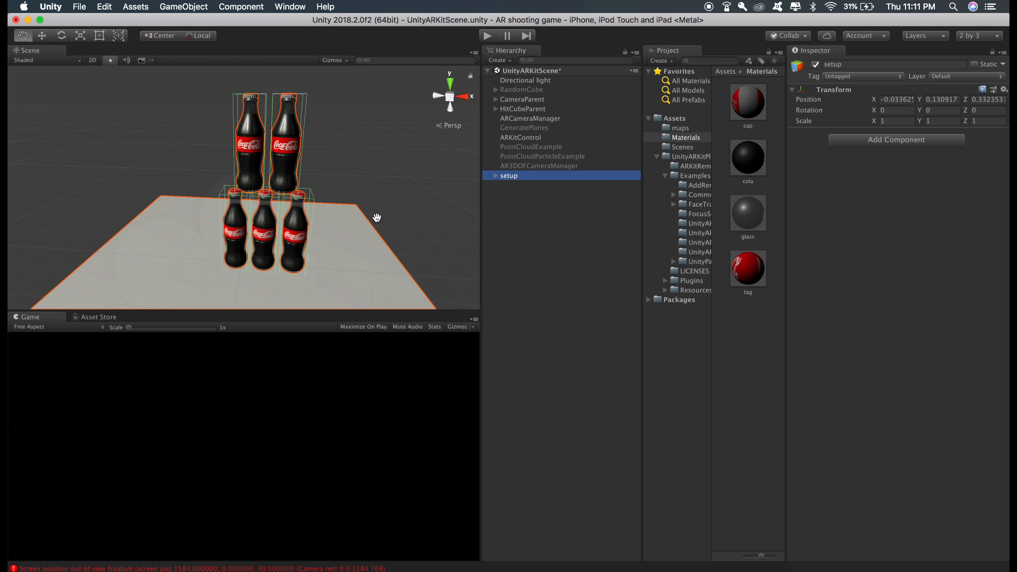
# Examine where the setup object's pivot sits relative to the plane and the stacked bottles.
pyautogui.scroll(-5, 377, 217)
pyautogui.moveTo(412, 201); pyautogui.dragTo(394, 210)
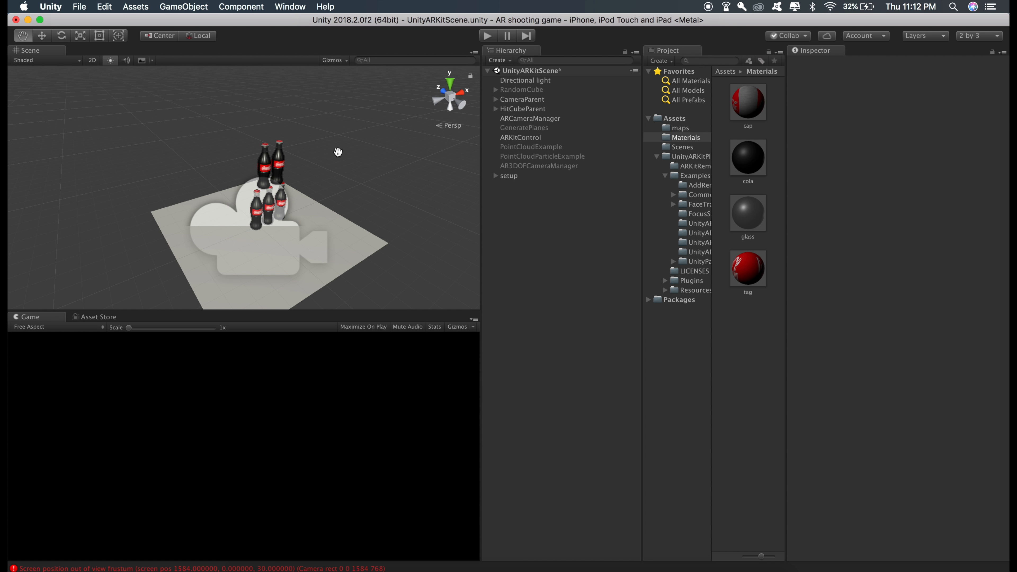
pyautogui.moveTo(338, 152); pyautogui.dragTo(294, 176)
pyautogui.scroll(5, 244, 141)
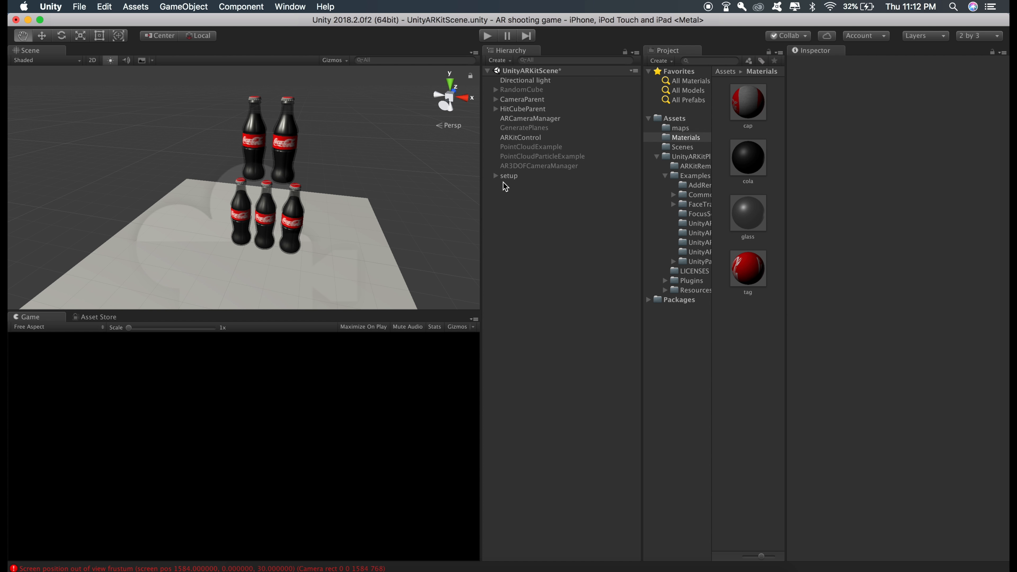
pyautogui.click(41, 36)
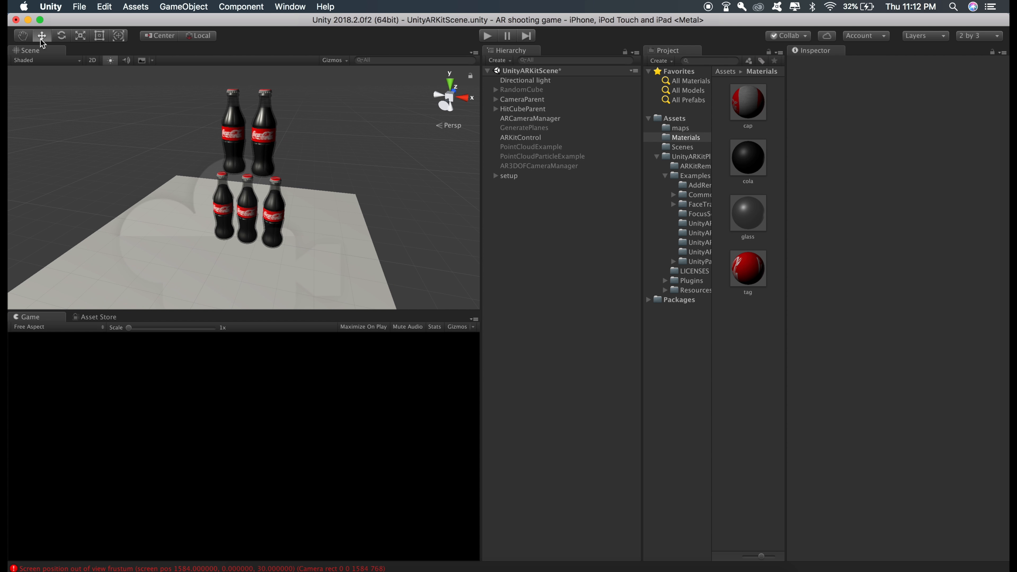
pyautogui.click(512, 177)
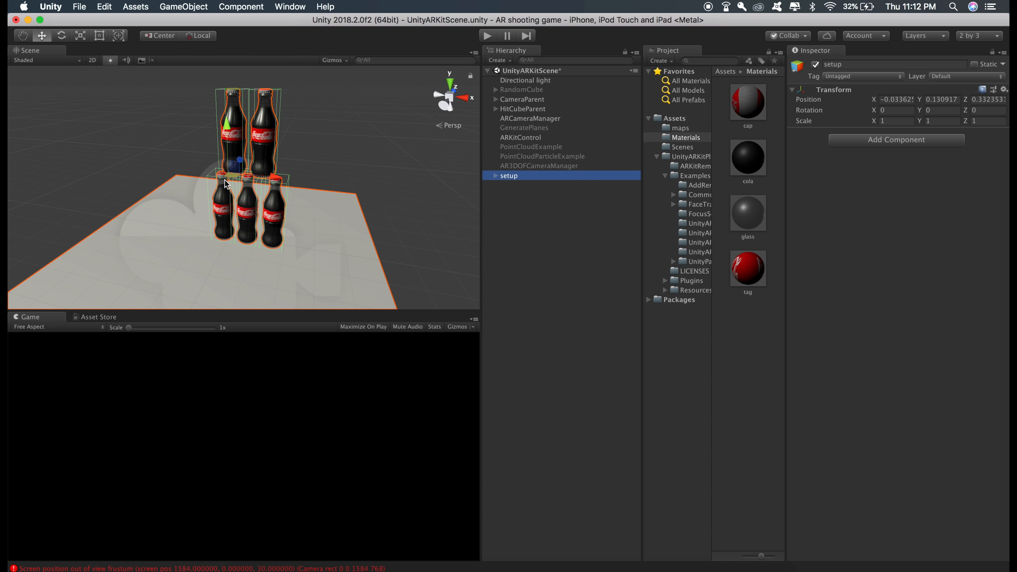
pyautogui.scroll(2, 219, 179)
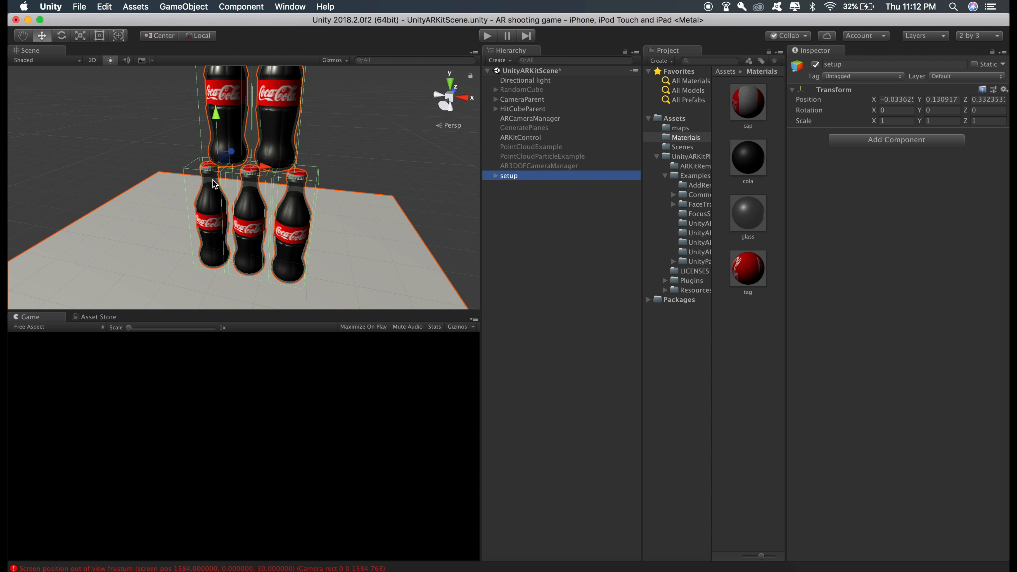
pyautogui.scroll(-4, 204, 177)
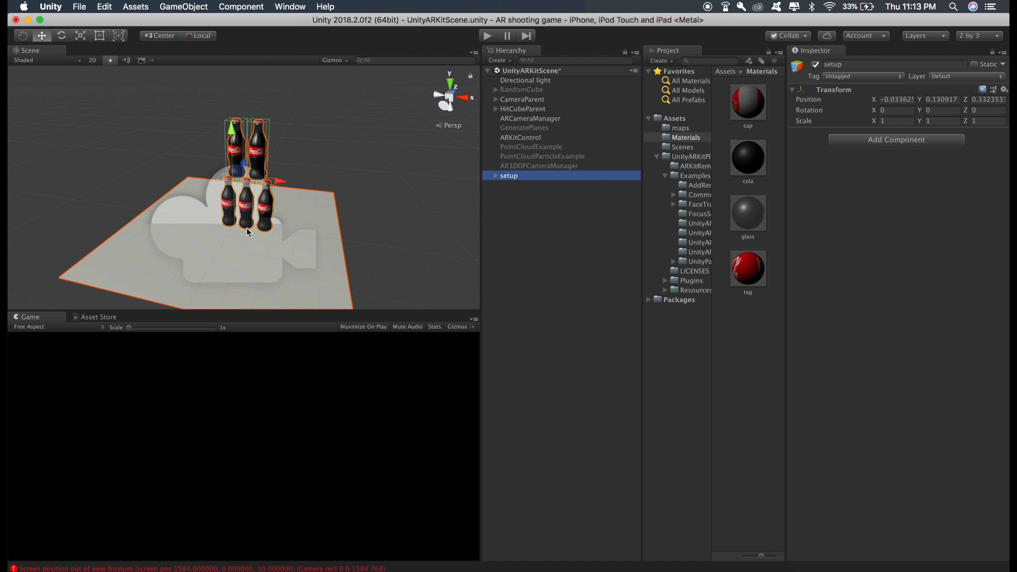
pyautogui.click(23, 38)
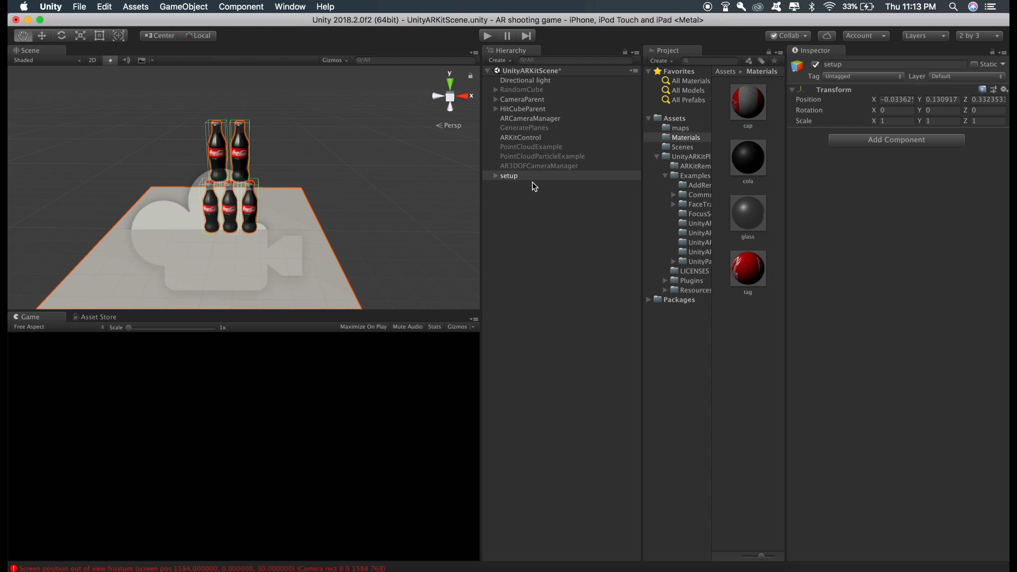
# Create a cube at the root of the scene, reset its transform and frame it in the view.
pyautogui.click(533, 204)
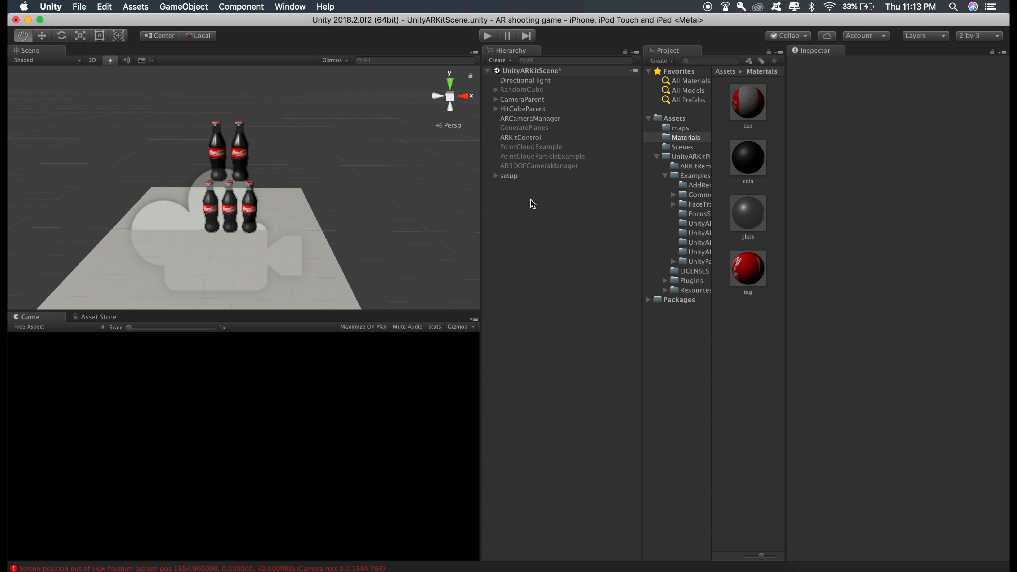
pyautogui.rightClick(532, 204)
pyautogui.moveTo(565, 308)
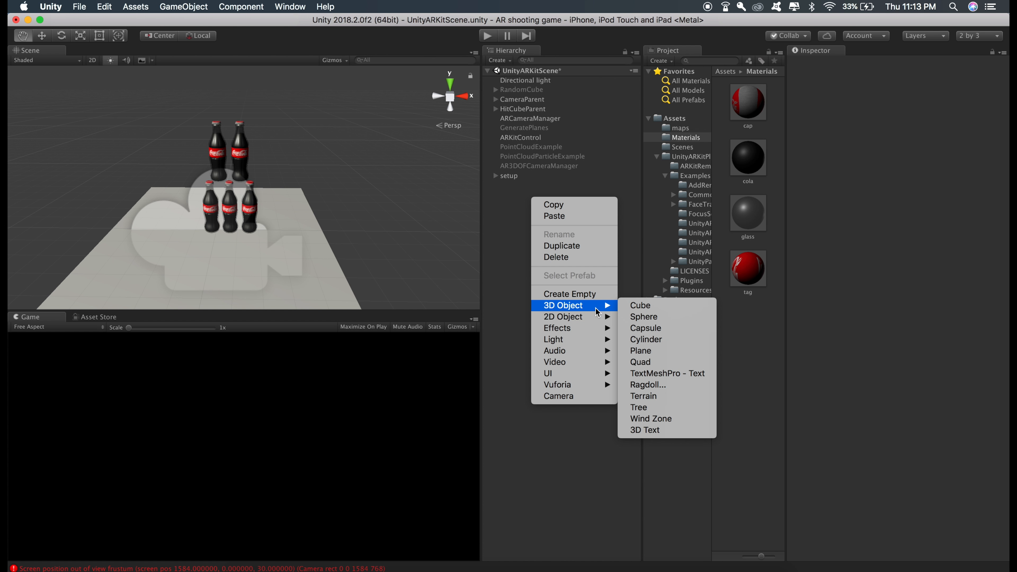
pyautogui.click(633, 306)
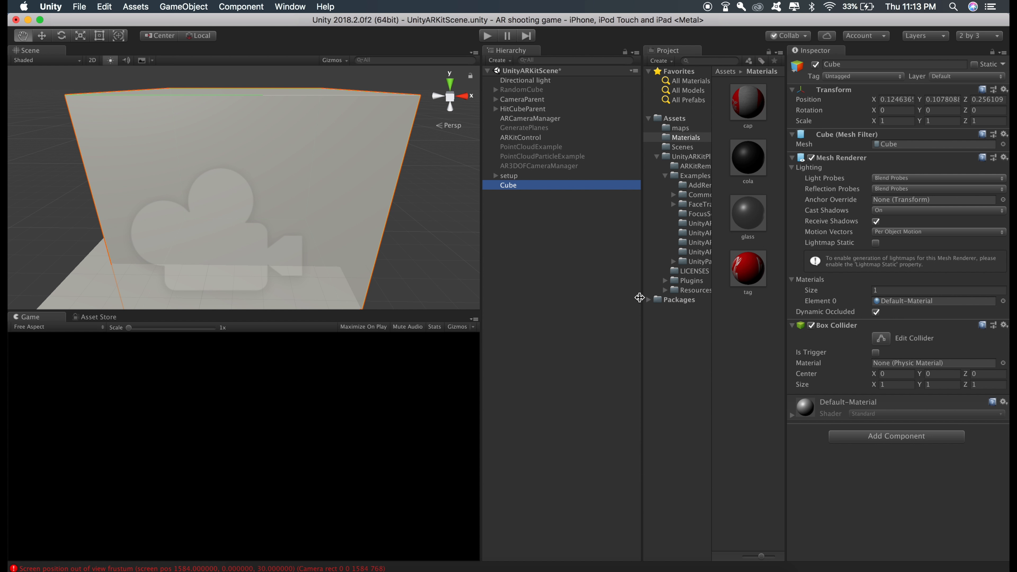
pyautogui.rightClick(878, 91)
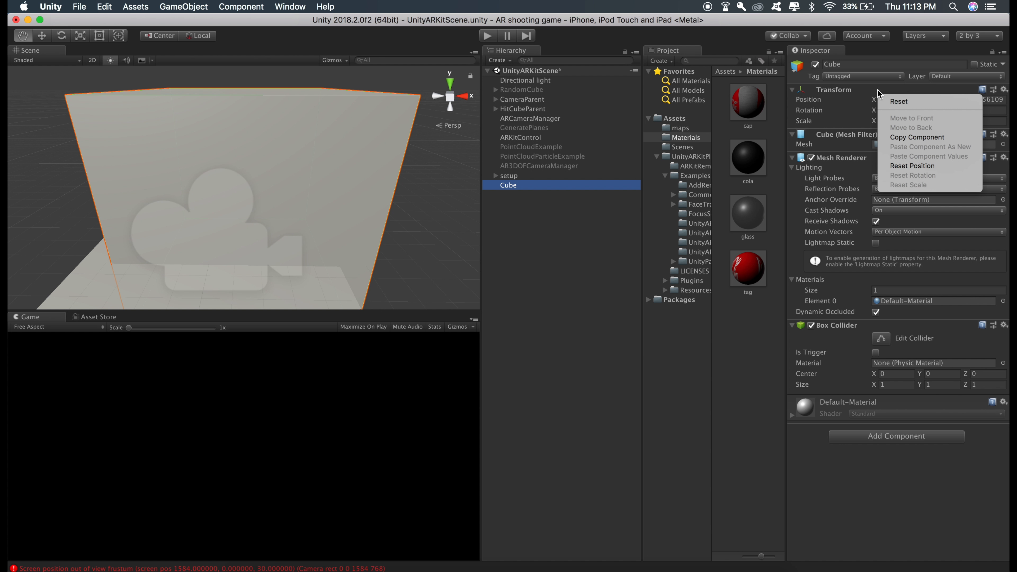
pyautogui.click(886, 100)
pyautogui.press('f')
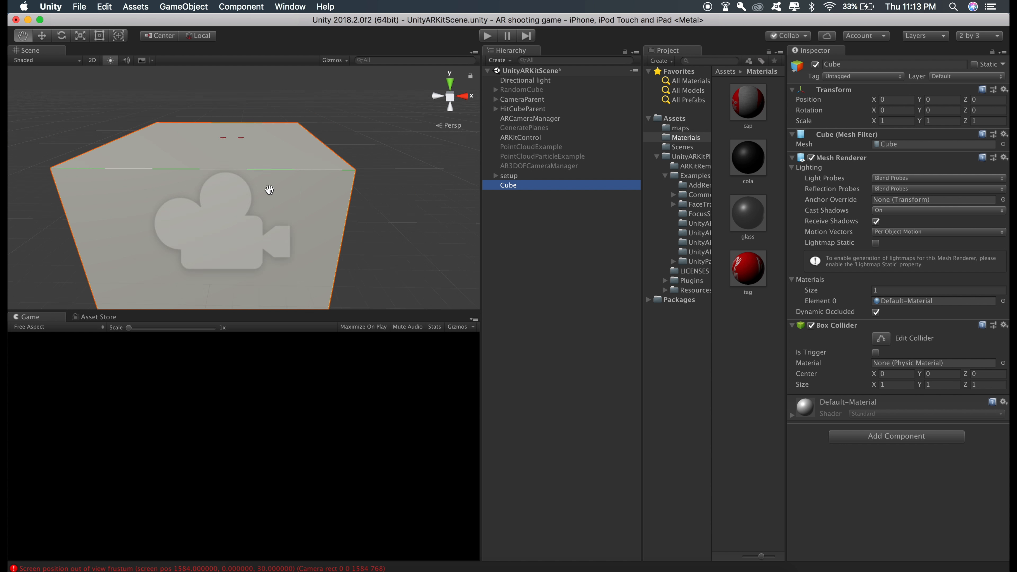
# Set the cube's scale to 10 on X, Y and Z.
pyautogui.click(894, 120)
pyautogui.click(893, 121)
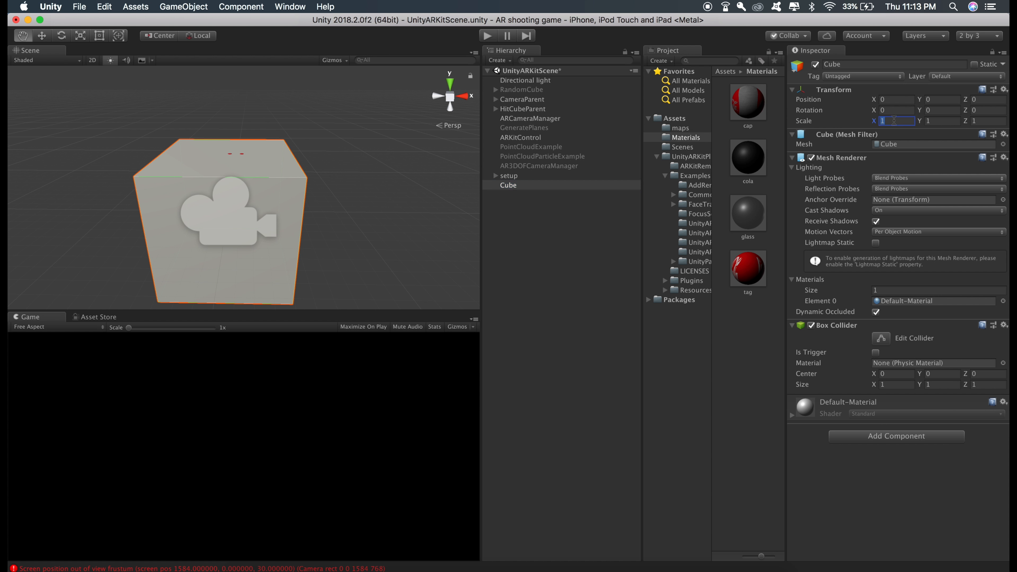
pyautogui.write('10')
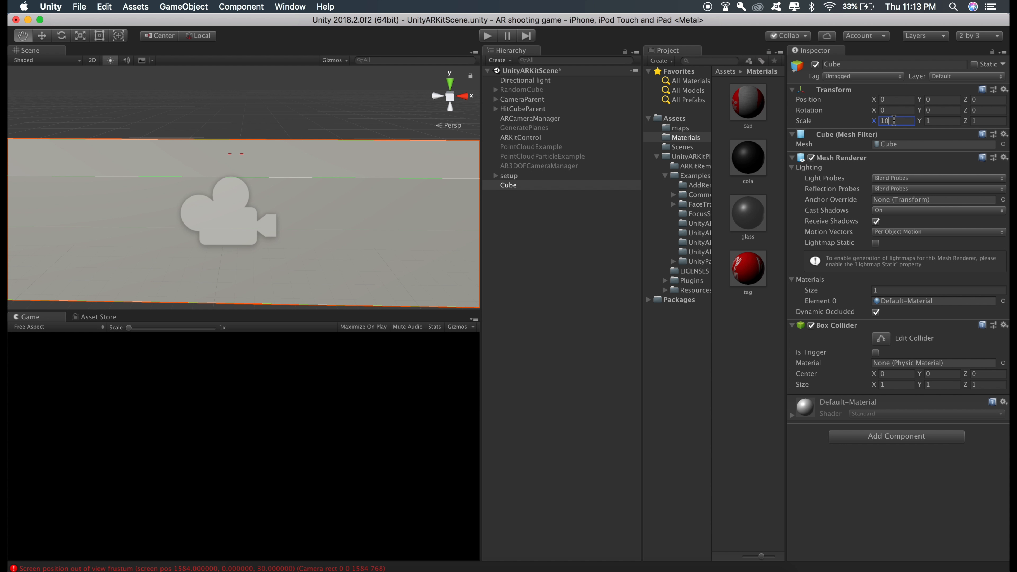
pyautogui.click(945, 120)
pyautogui.write('10')
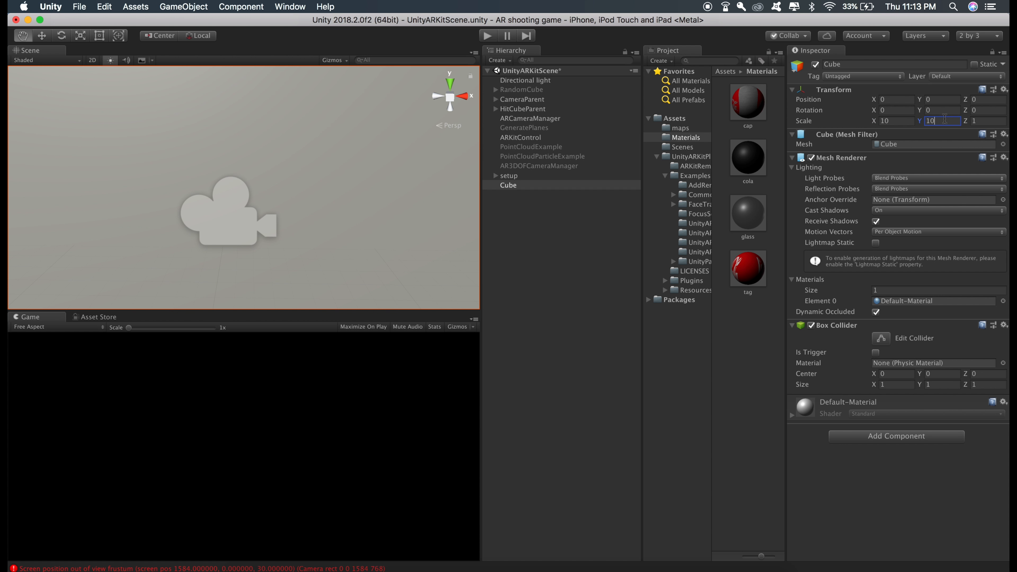
pyautogui.click(979, 120)
pyautogui.write('10')
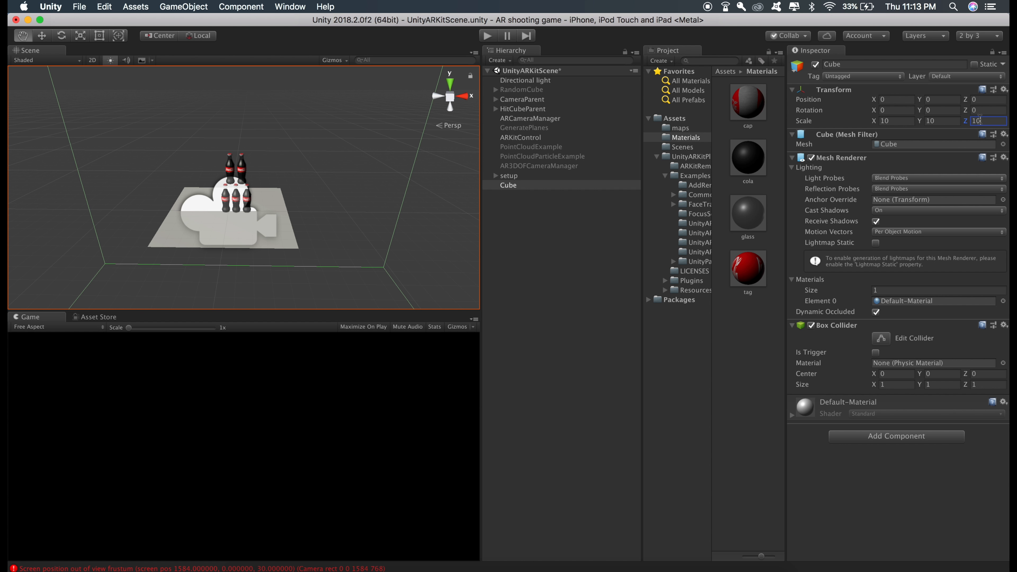
pyautogui.scroll(-10, 328, 228)
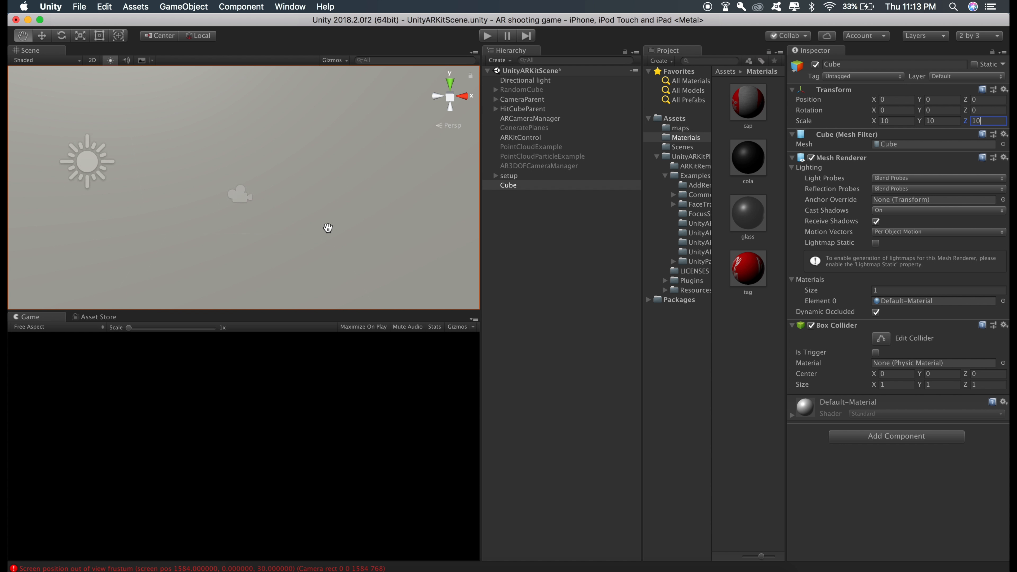
pyautogui.scroll(-5, 328, 223)
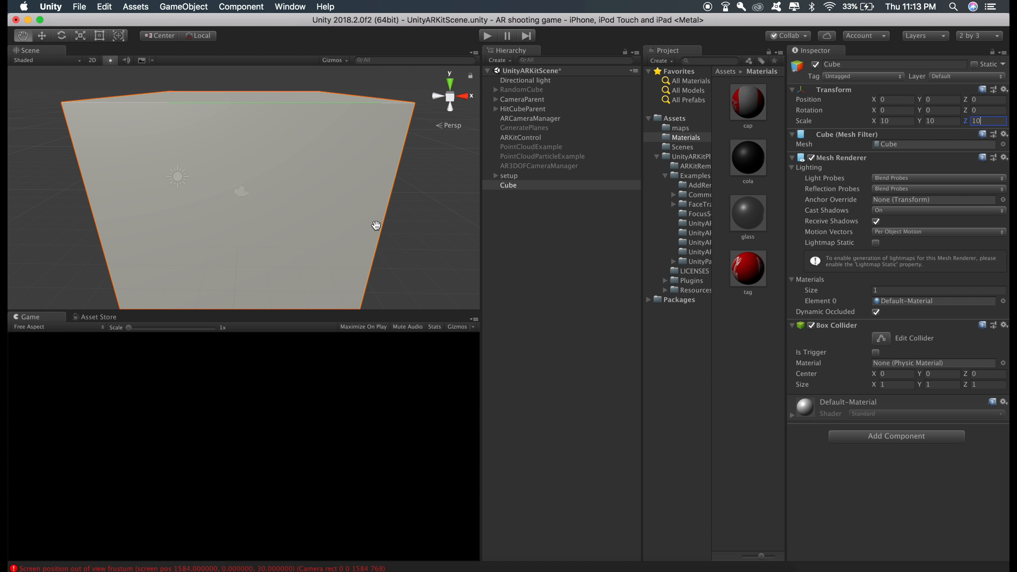
# Disable the cube's Mesh Renderer and Box Collider components.
pyautogui.click(811, 157)
pyautogui.click(811, 325)
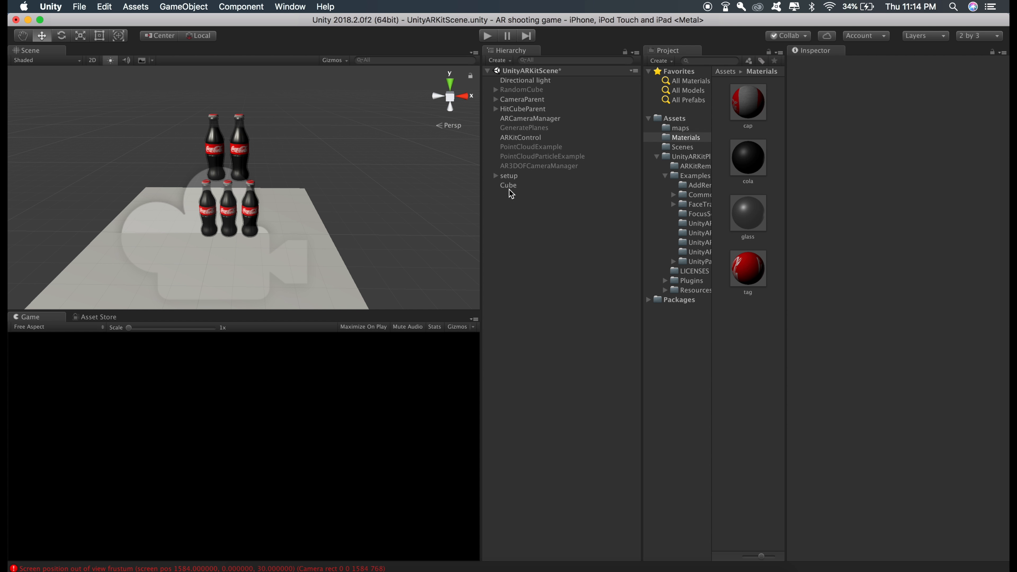
pyautogui.click(512, 185)
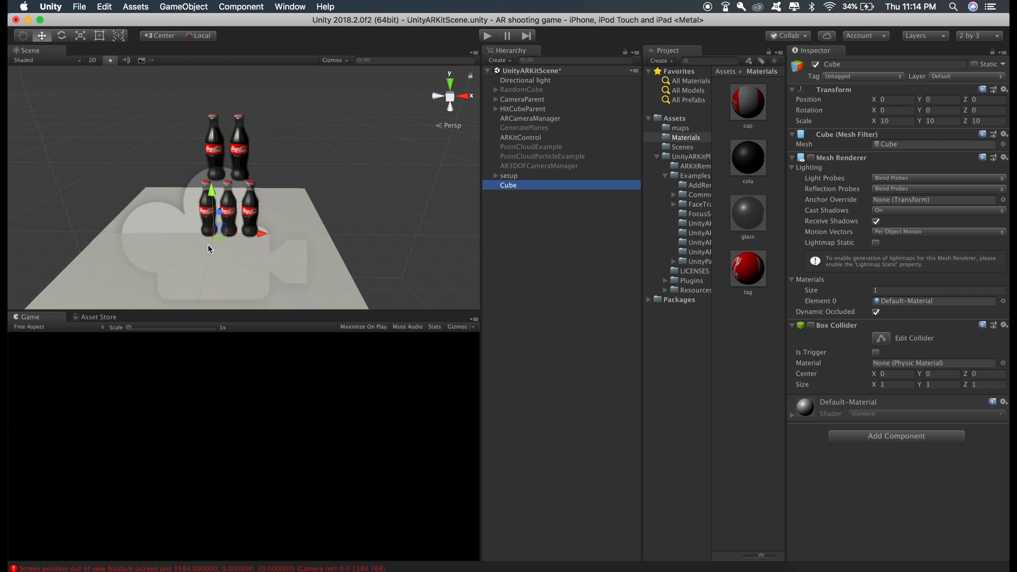
# Rename the cube as parent and nest the setup object inside it.
pyautogui.click(521, 186)
pyautogui.write('parent')
pyautogui.press('Return')
pyautogui.click(512, 178)
pyautogui.moveTo(511, 181); pyautogui.dragTo(513, 186)
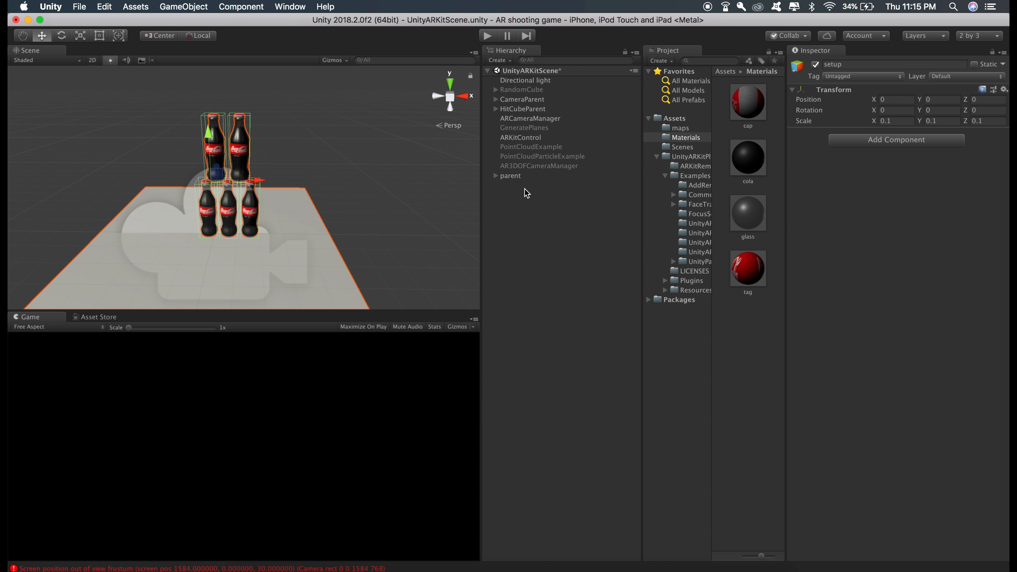
pyautogui.click(514, 178)
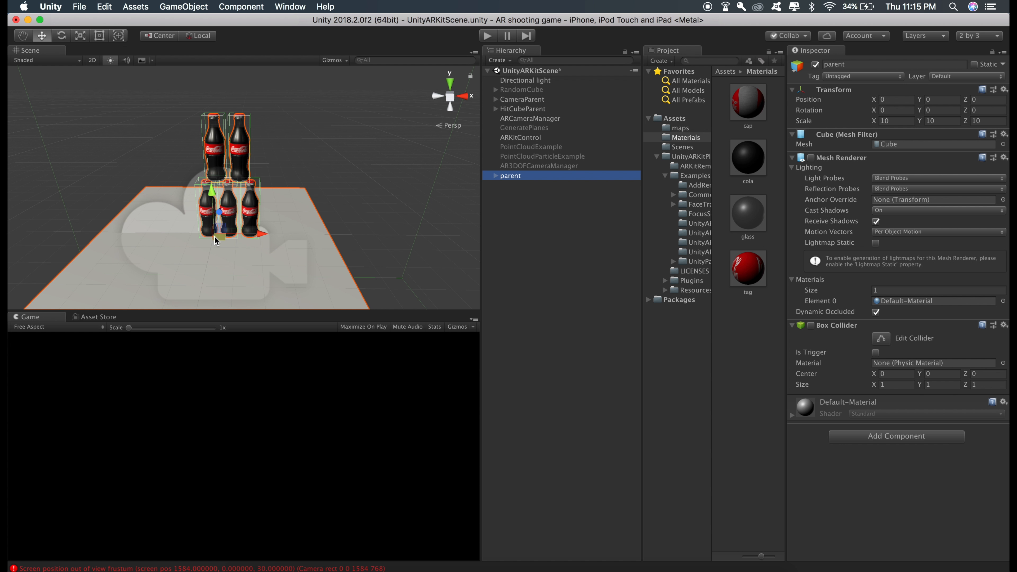
pyautogui.scroll(-5, 232, 264)
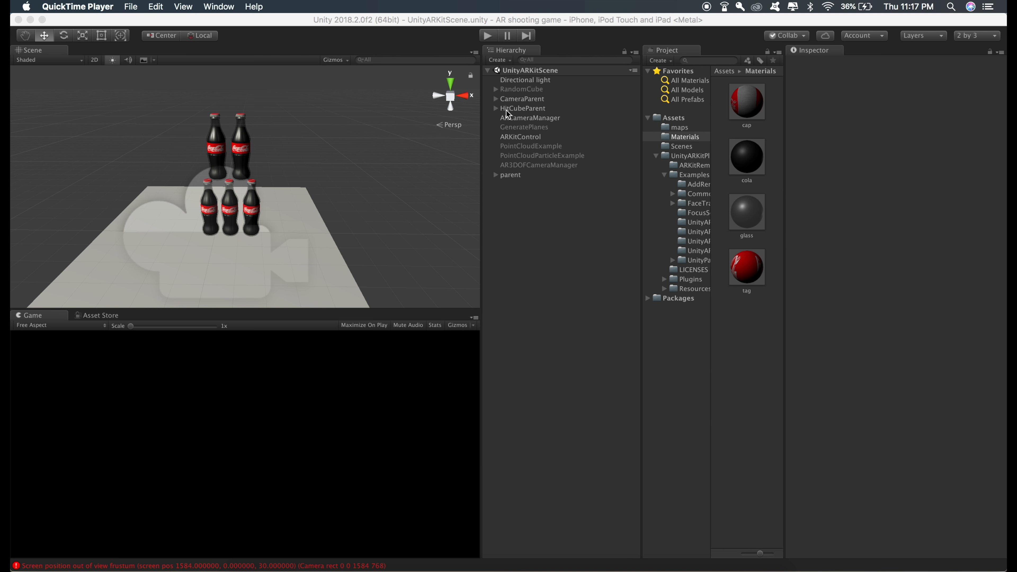
# Deactivate the HitCubeParent object and add the Unity AR Hit Test Example component to the parent object.
pyautogui.click(814, 64)
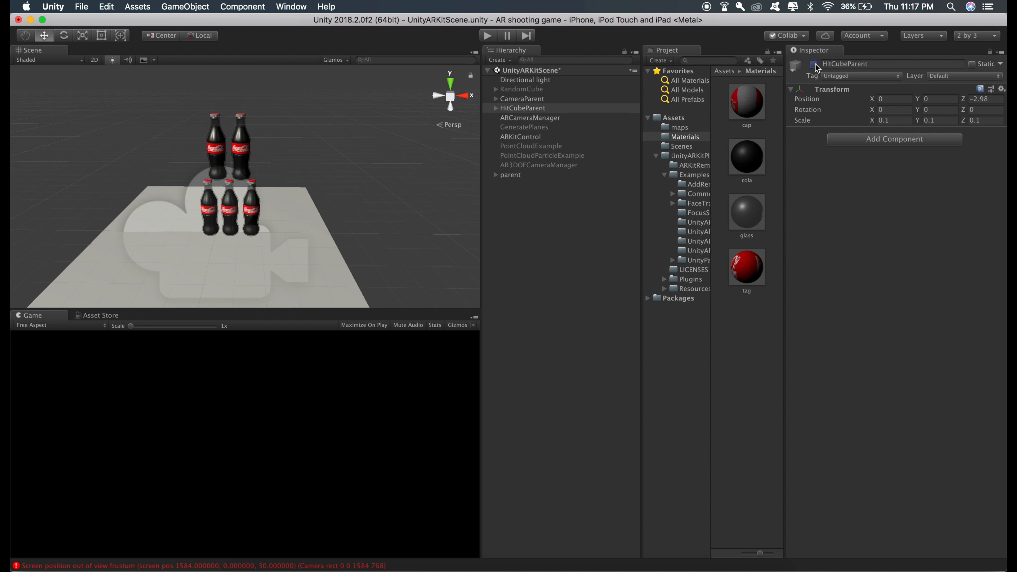
pyautogui.click(512, 182)
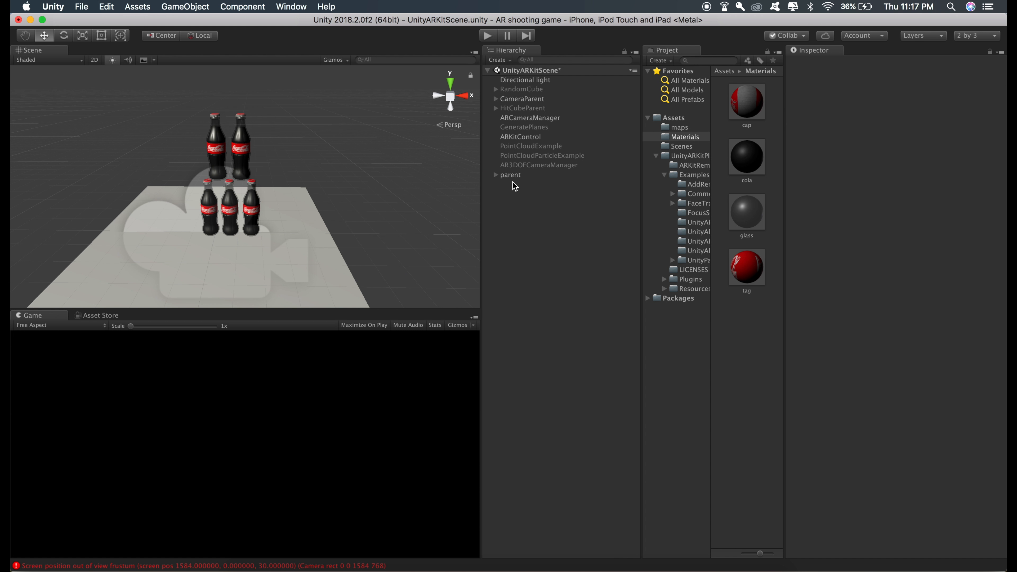
pyautogui.click(510, 176)
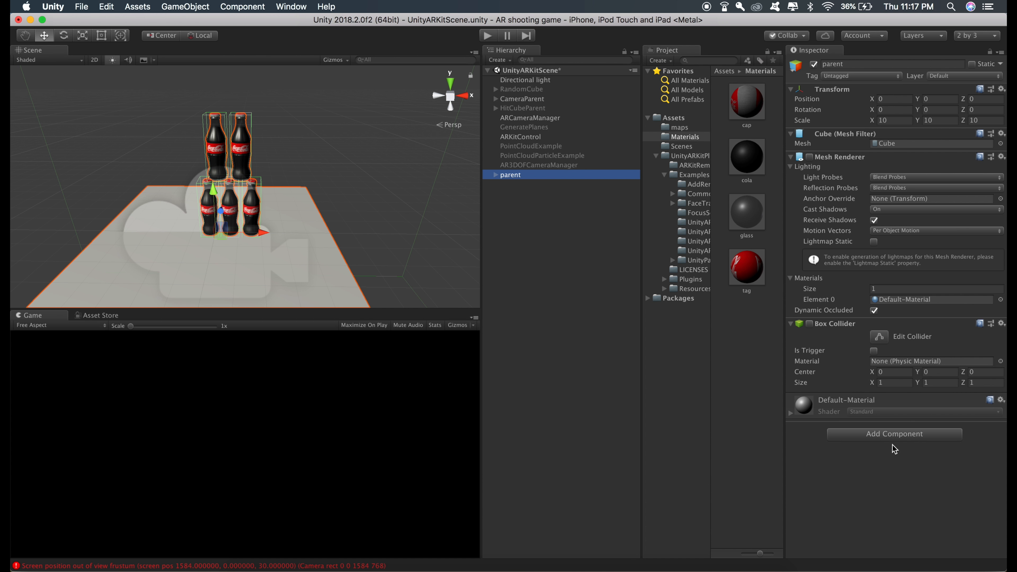
pyautogui.click(893, 434)
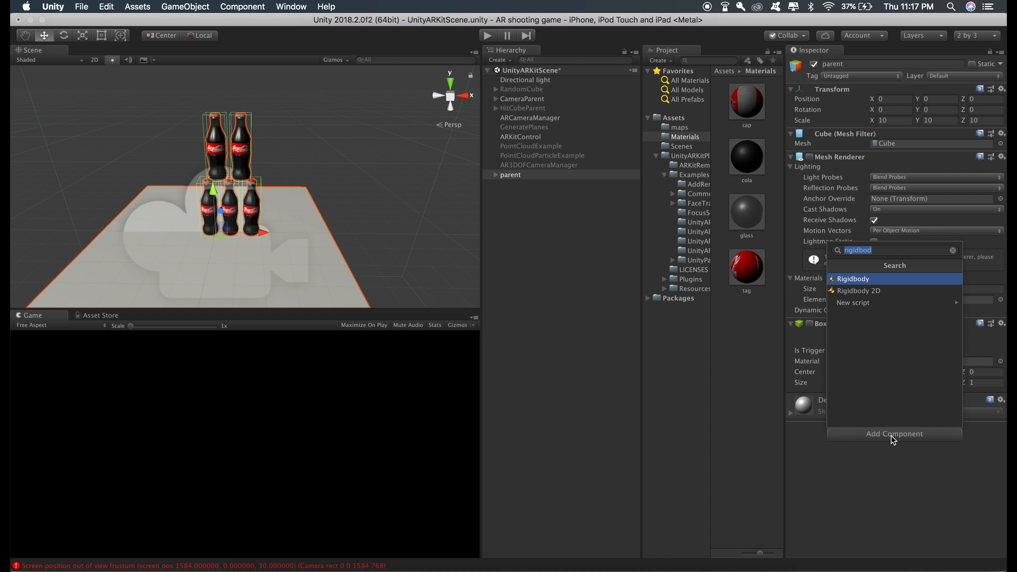
pyautogui.write('arhittes')
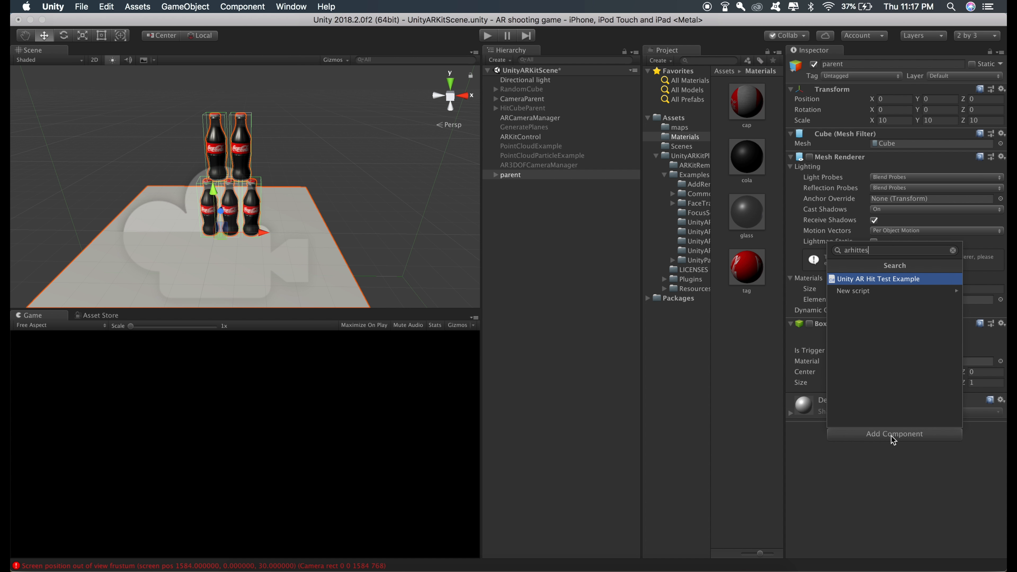
pyautogui.press('Return')
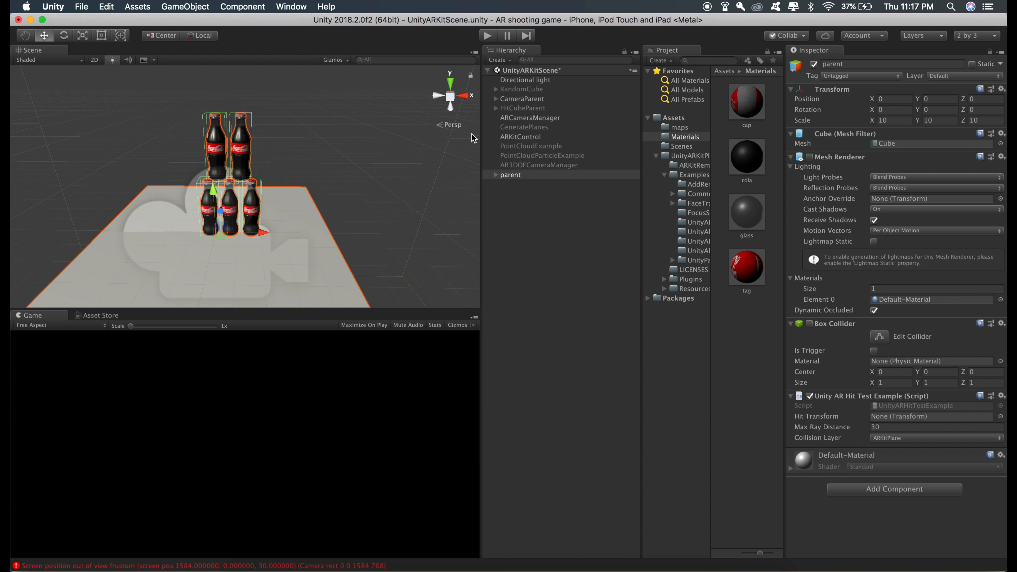
pyautogui.click(509, 176)
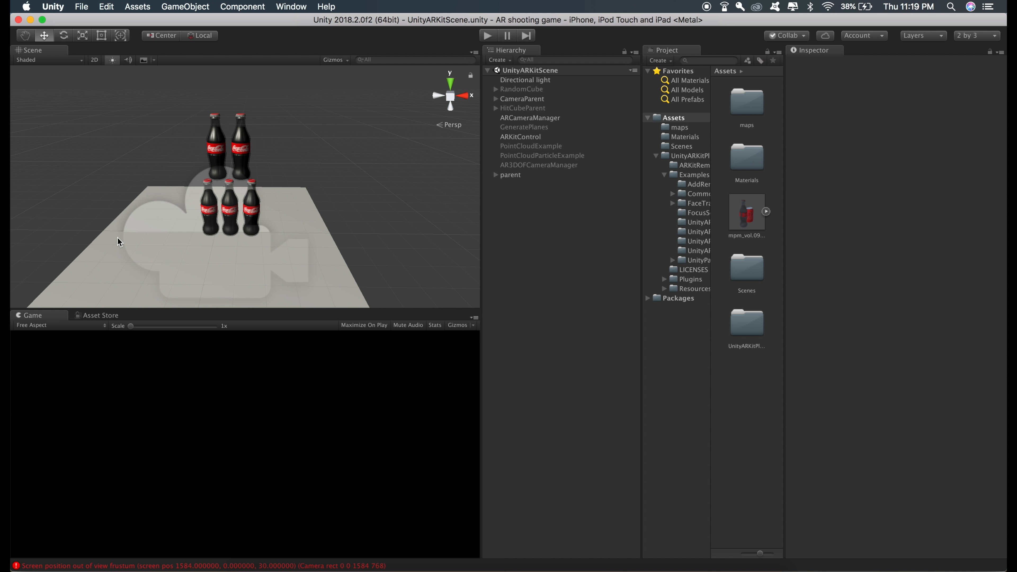
# Expand the parent object's hierarchy down to the plane and bottles inside setup.
pyautogui.click(495, 175)
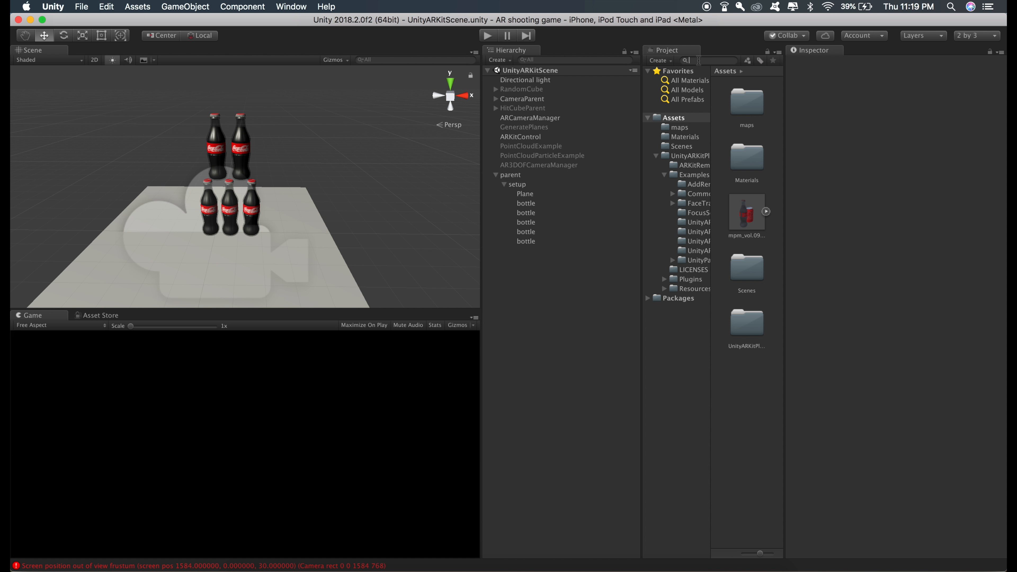
# Search the project assets for shadow and apply shadowPlaneMaterial to the Plane inside setup.
pyautogui.write('shadow')
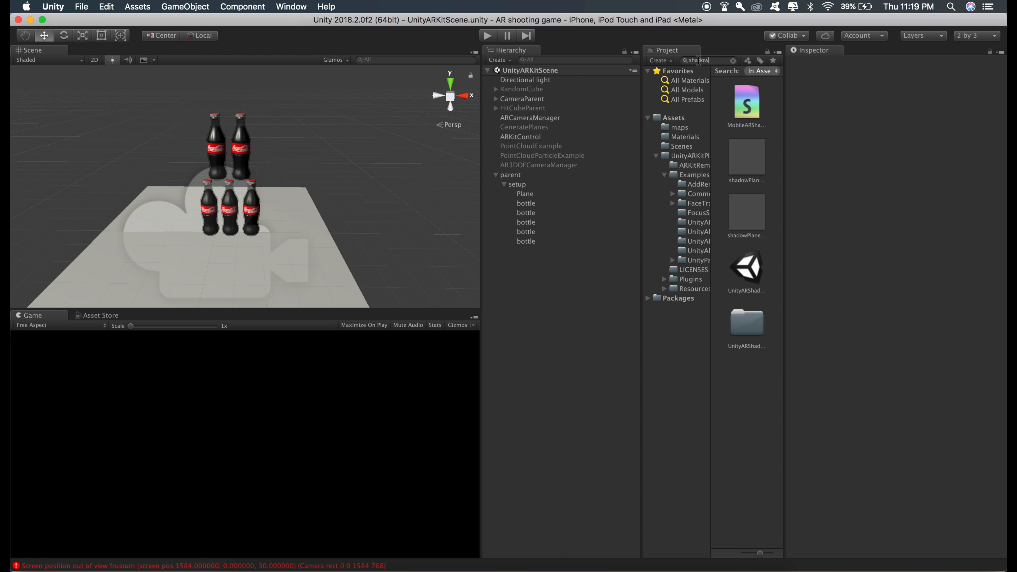
pyautogui.click(747, 158)
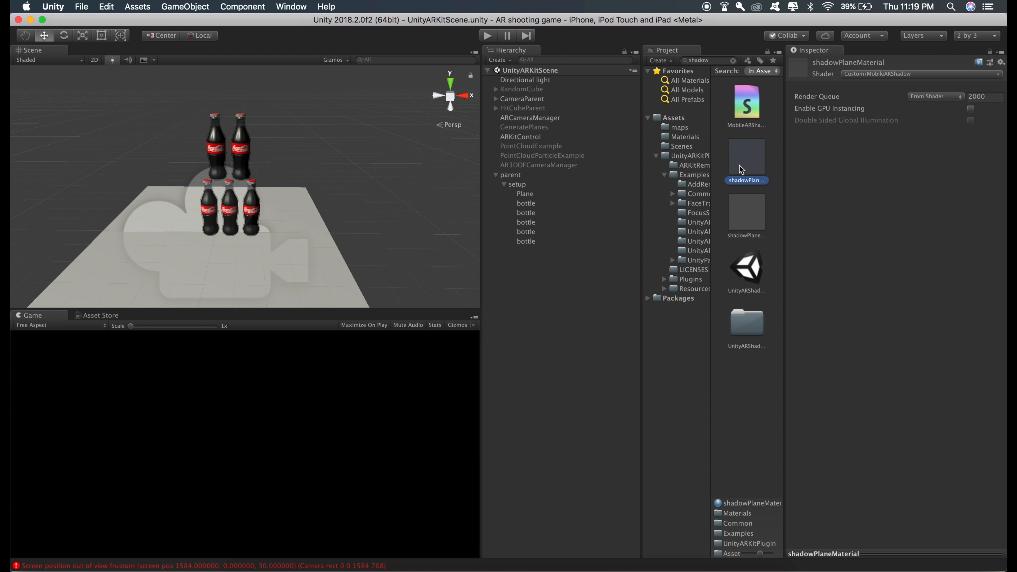
pyautogui.moveTo(744, 160); pyautogui.dragTo(545, 195)
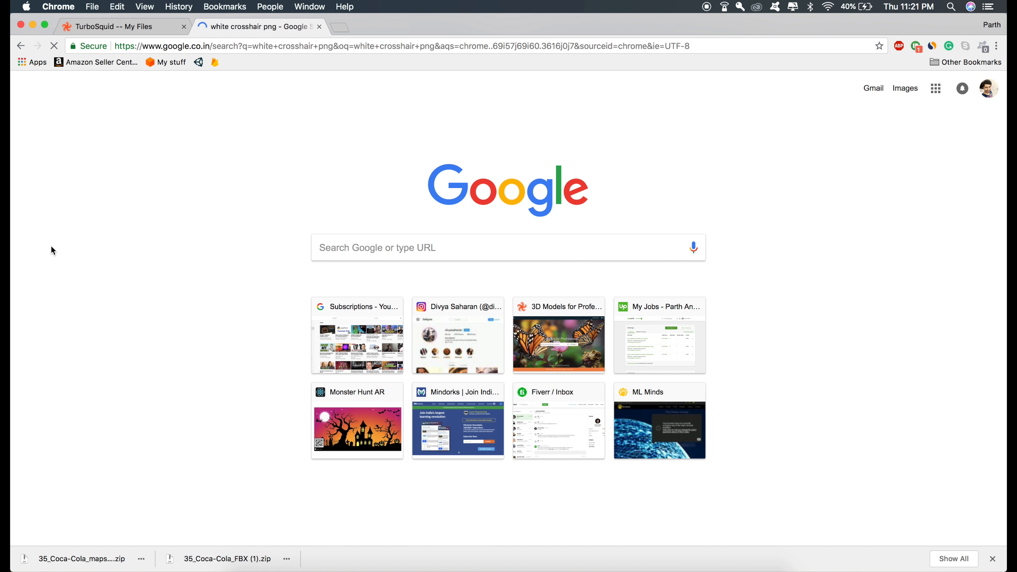
# In Chrome, go from the white crosshair png search results to Flaticon's Crosshair pack and open the Cross shaped target icon.
pyautogui.scroll(-3, 94, 369)
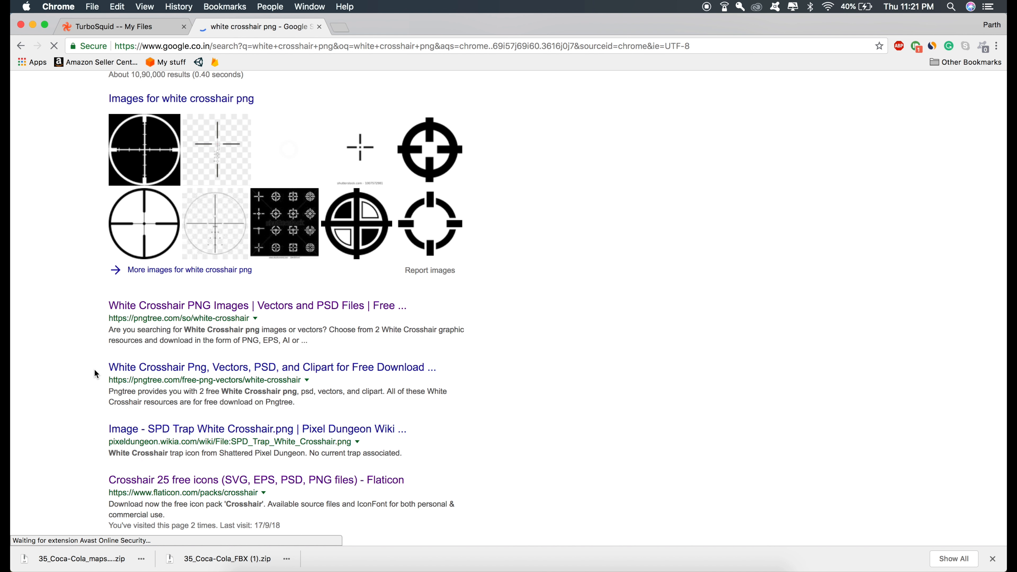
pyautogui.scroll(-2, 84, 414)
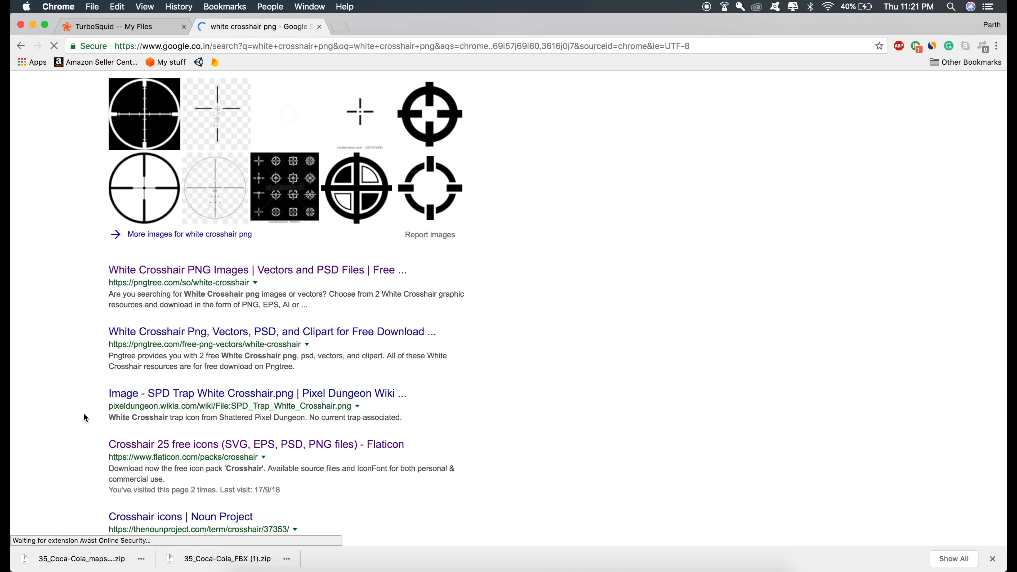
pyautogui.scroll(-3, 85, 416)
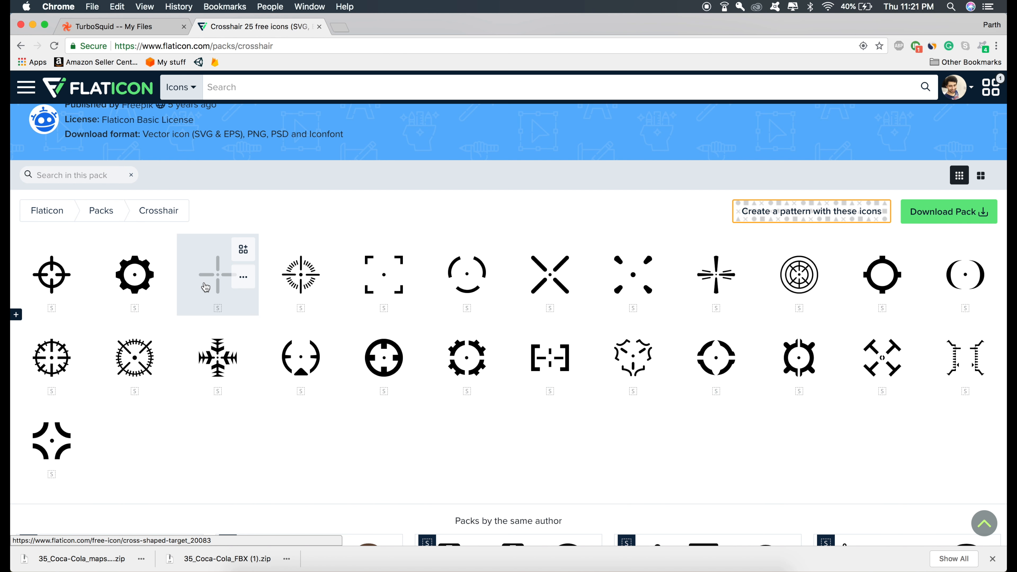
pyautogui.click(209, 284)
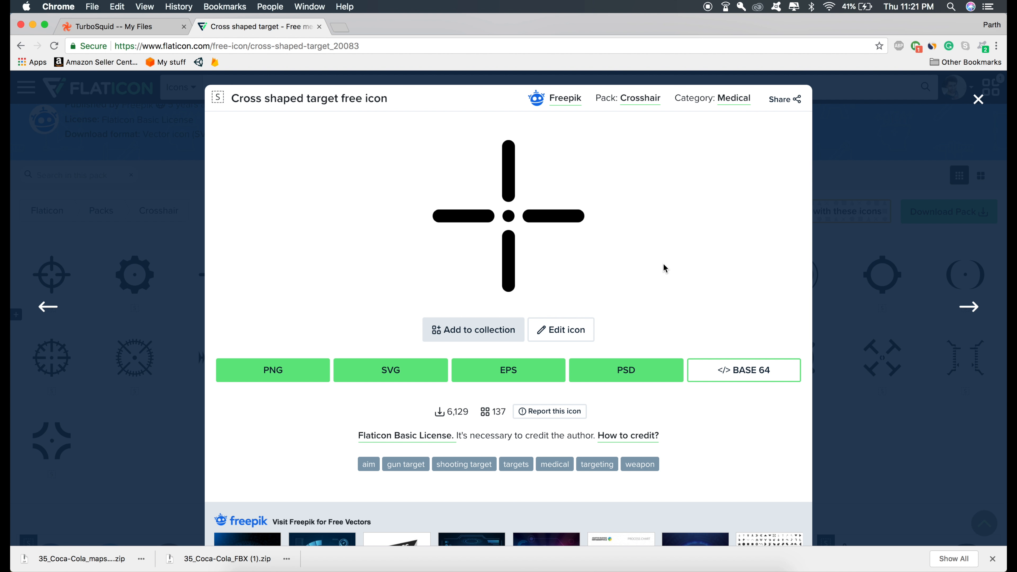
# Recolor the cross-shaped target icon to ffffff and download it as a 512-pixel PNG.
pyautogui.click(549, 330)
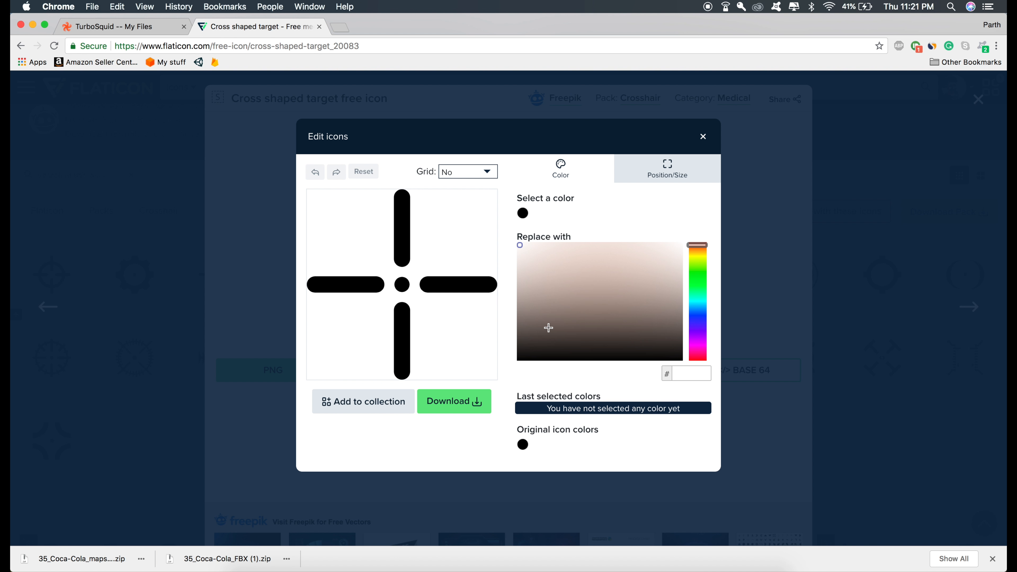
pyautogui.click(692, 375)
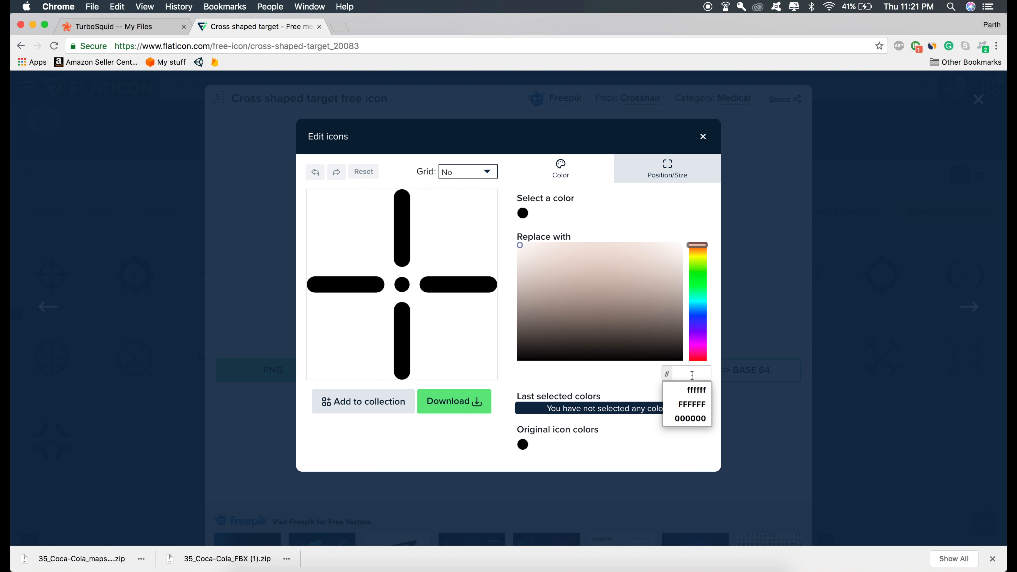
pyautogui.write('ffffff')
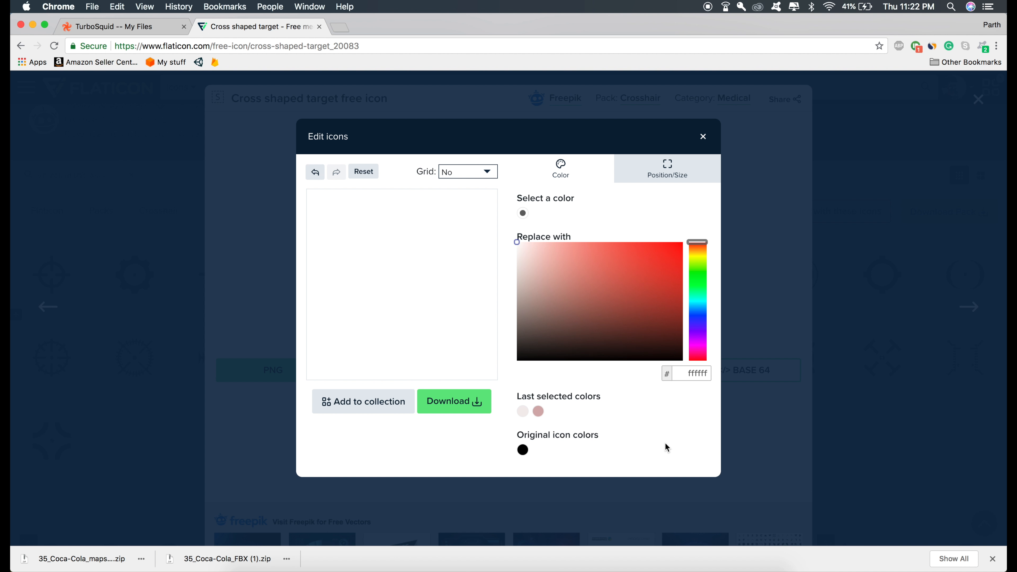
pyautogui.click(451, 402)
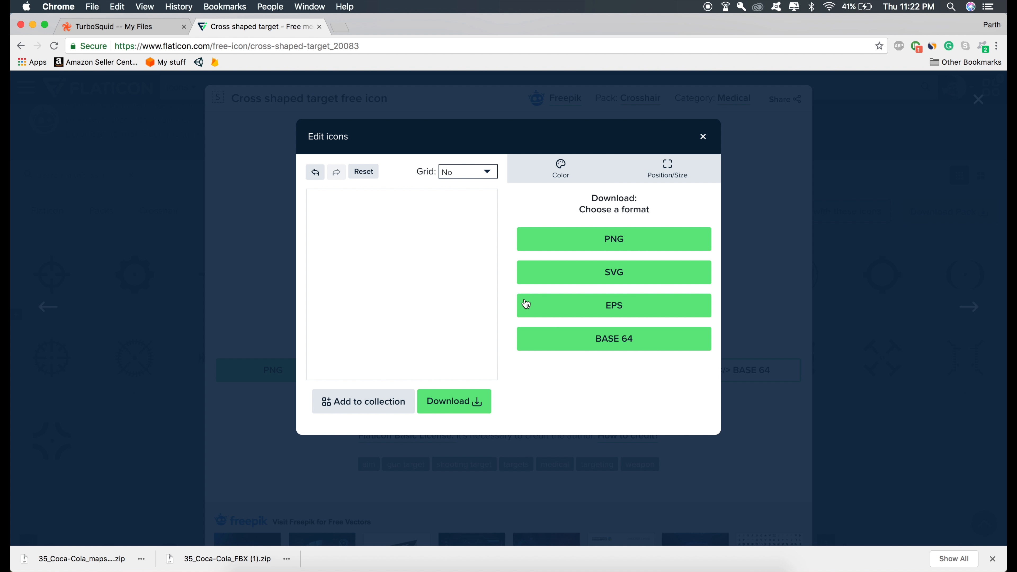
pyautogui.click(586, 237)
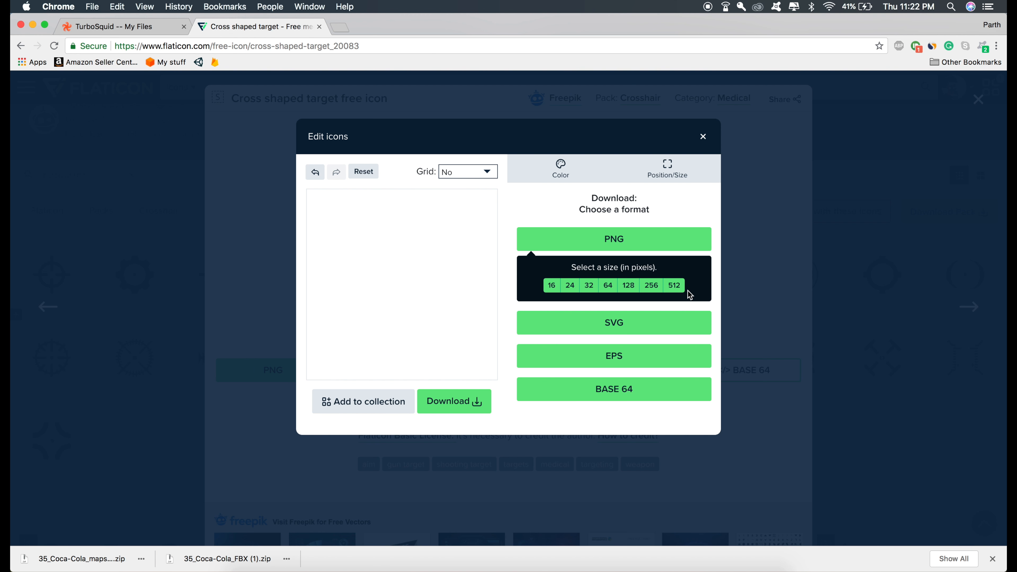
pyautogui.click(675, 287)
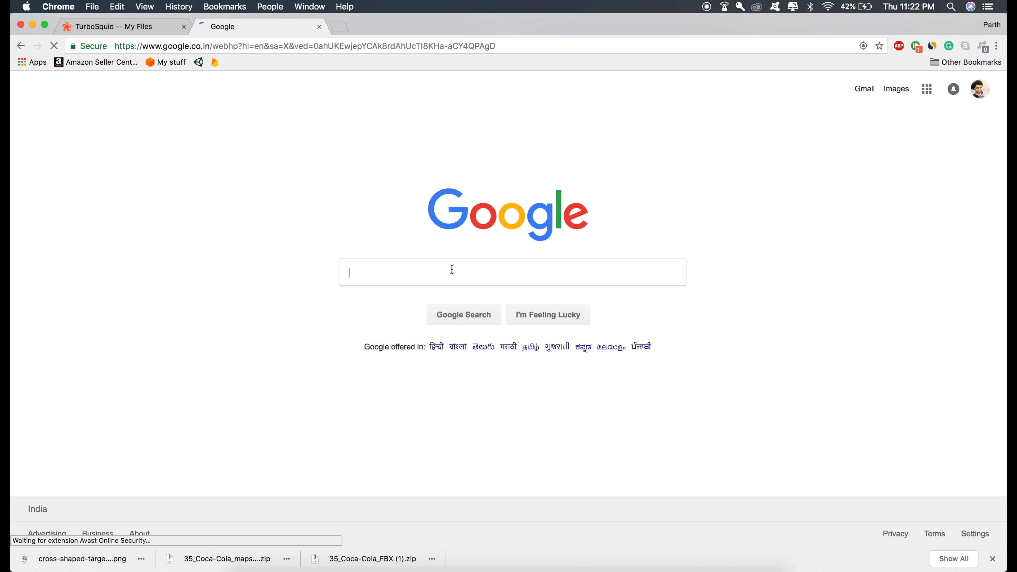
# Search Google for shoot button png.
pyautogui.write('shoot butt')
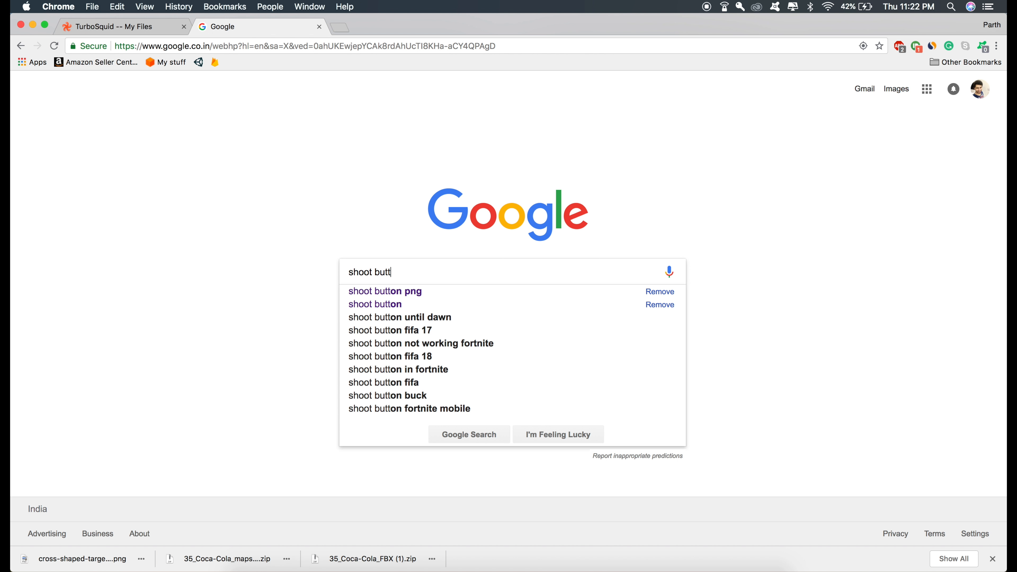
pyautogui.write('on png')
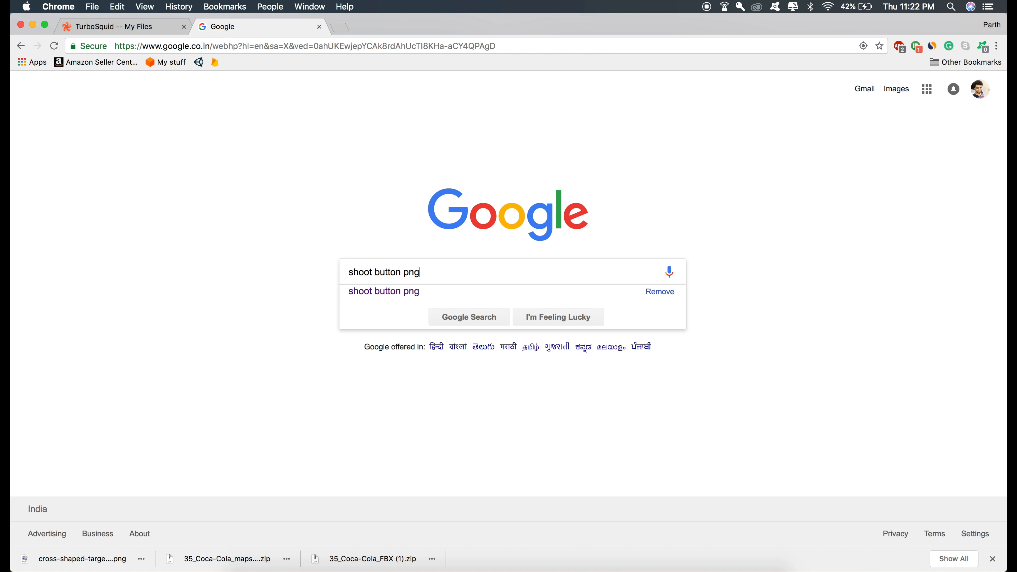
pyautogui.press('Return')
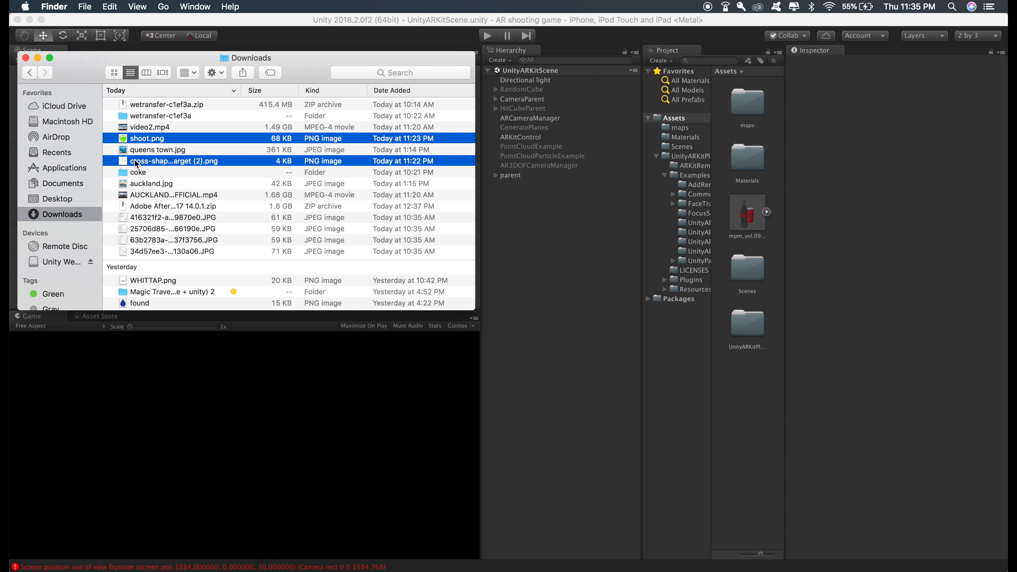
# Import shoot.png and the cross-shaped target PNG from Downloads into Unity's Assets, and apply Aniso Level 16 to the crosshair texture.
pyautogui.moveTo(124, 160); pyautogui.dragTo(749, 400)
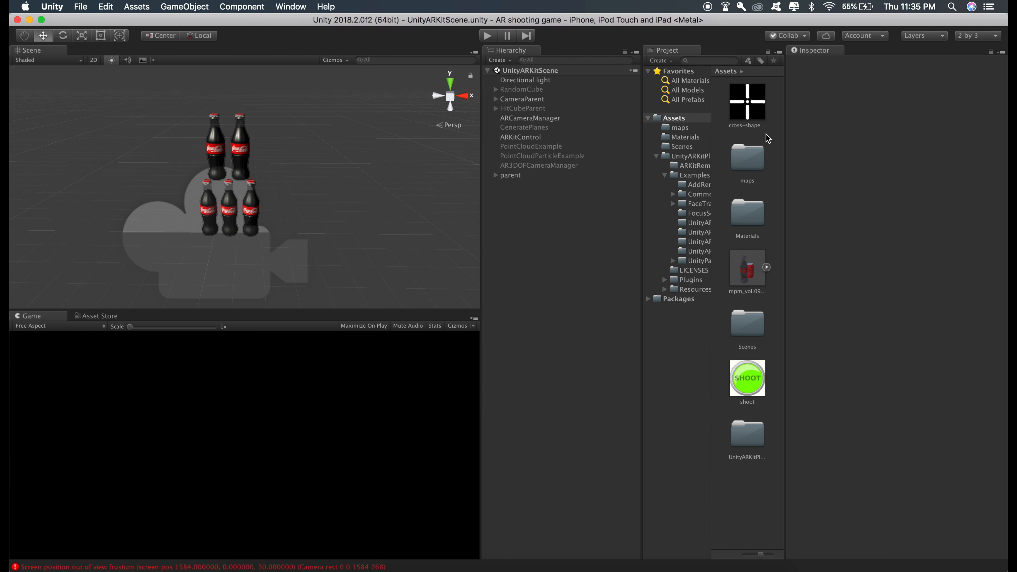
pyautogui.click(755, 119)
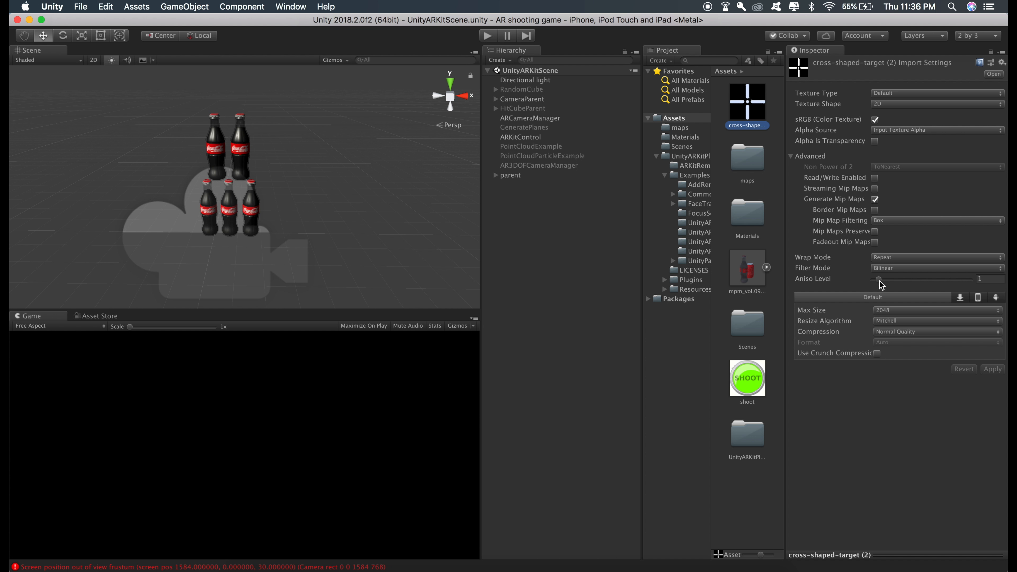
pyautogui.moveTo(883, 279); pyautogui.dragTo(970, 279)
pyautogui.click(993, 369)
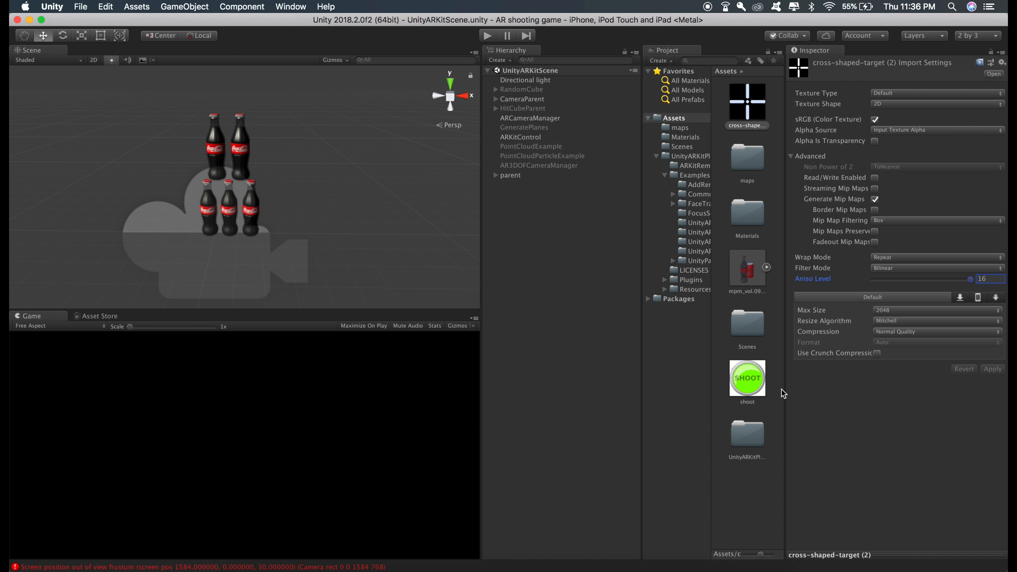
# Raise the shoot texture's Aniso Level to its maximum and apply the import settings.
pyautogui.click(747, 391)
pyautogui.moveTo(885, 281); pyautogui.dragTo(972, 280)
pyautogui.click(993, 369)
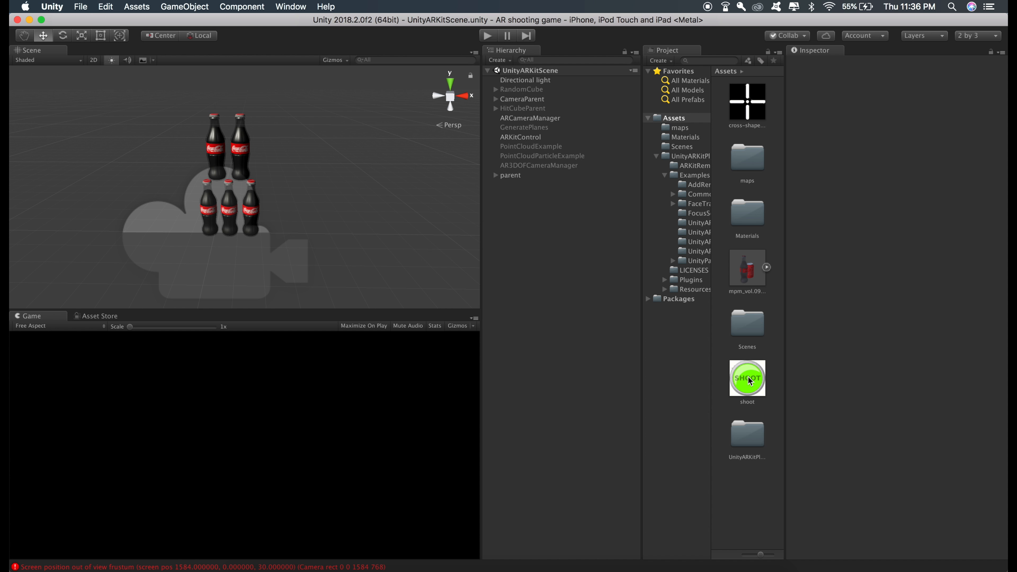
# Create a new material named crosshair in the Materials folder.
pyautogui.doubleClick(758, 204)
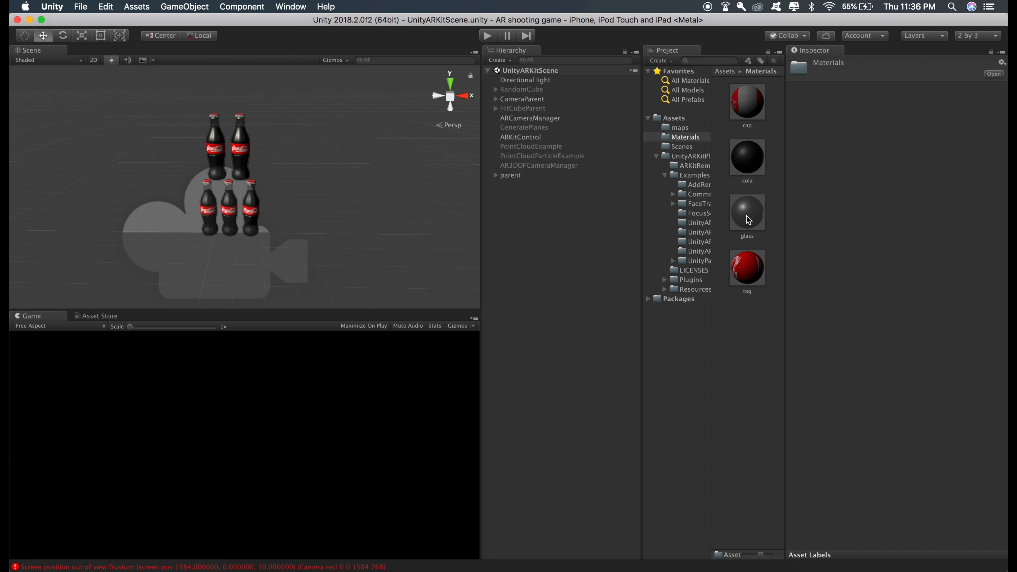
pyautogui.rightClick(764, 305)
pyautogui.moveTo(783, 302)
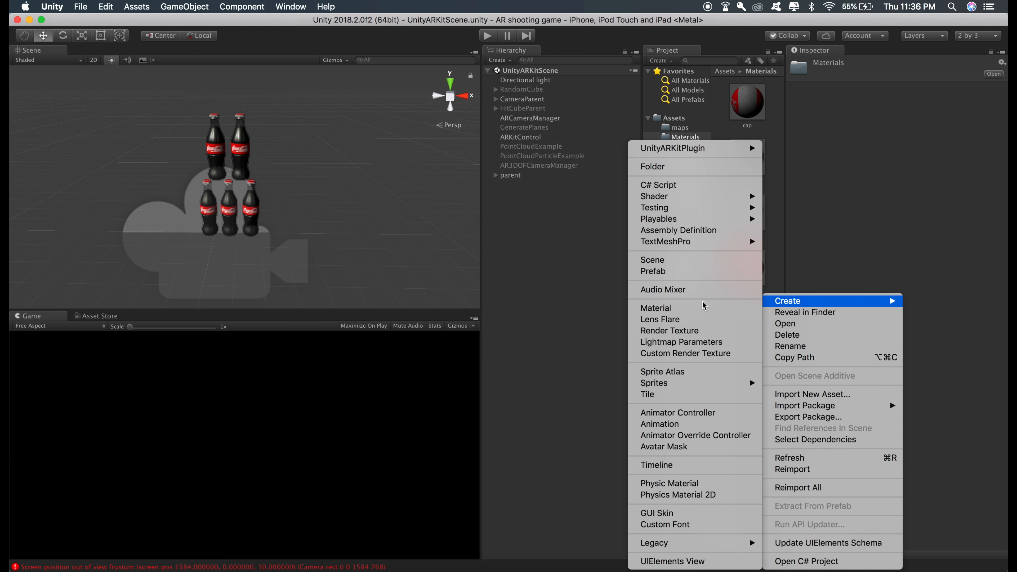
pyautogui.click(695, 308)
pyautogui.write('cro')
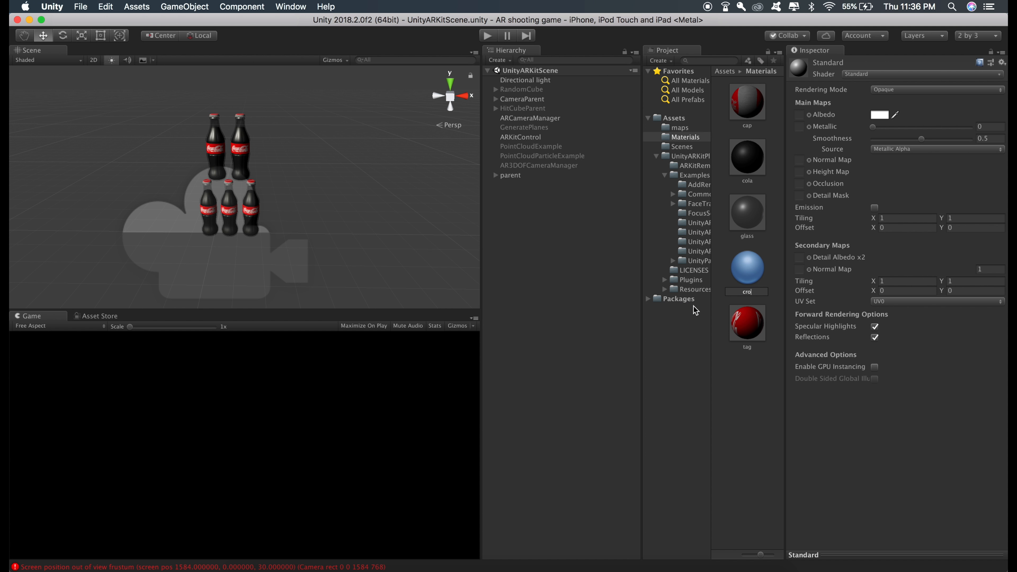
pyautogui.write('sshair')
pyautogui.press('Return')
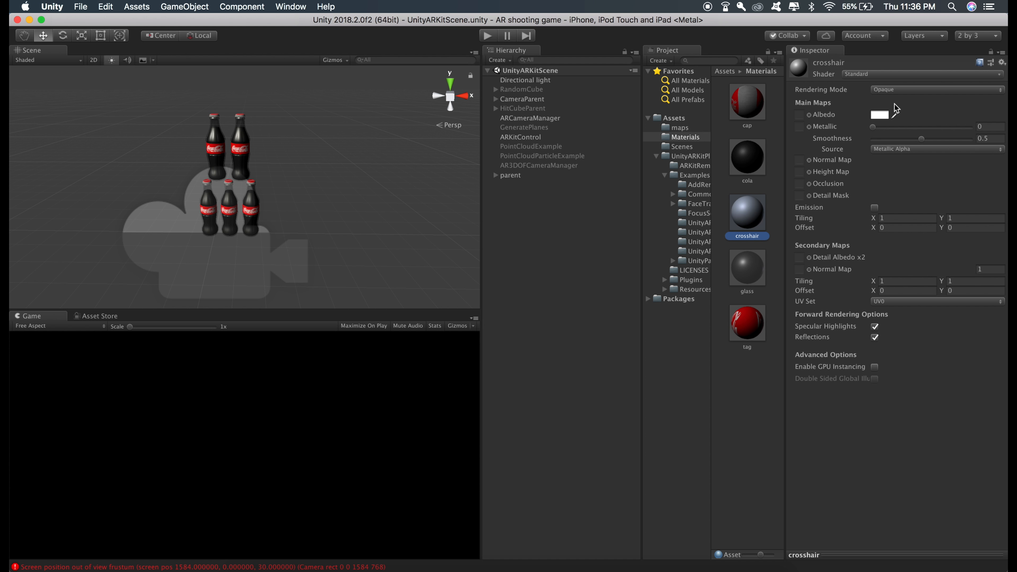
# Give the crosshair material the Legacy Shaders/Diffuse shader and assign the cross-shaped target image as its base texture.
pyautogui.click(861, 72)
pyautogui.moveTo(871, 227)
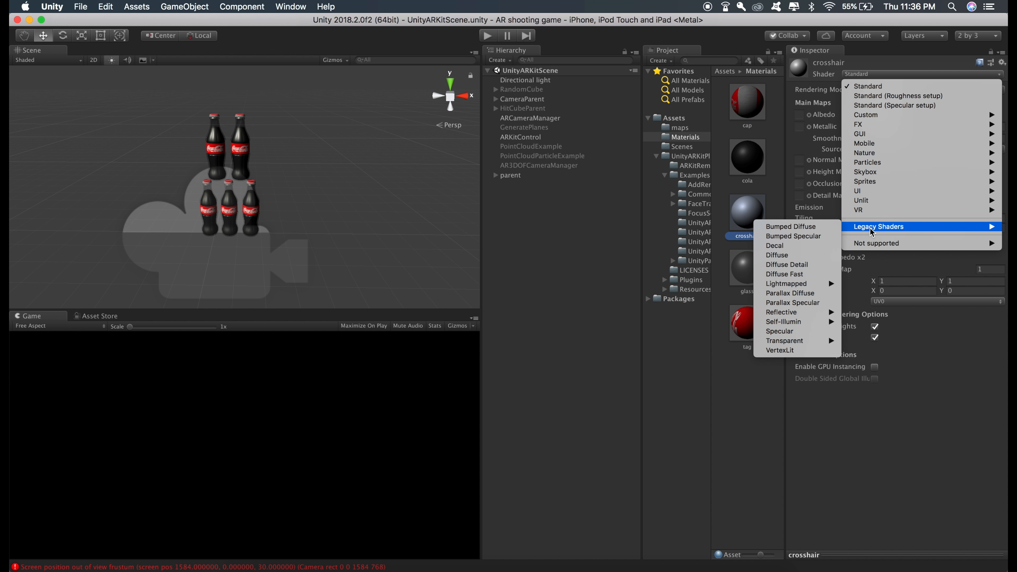
pyautogui.click(779, 254)
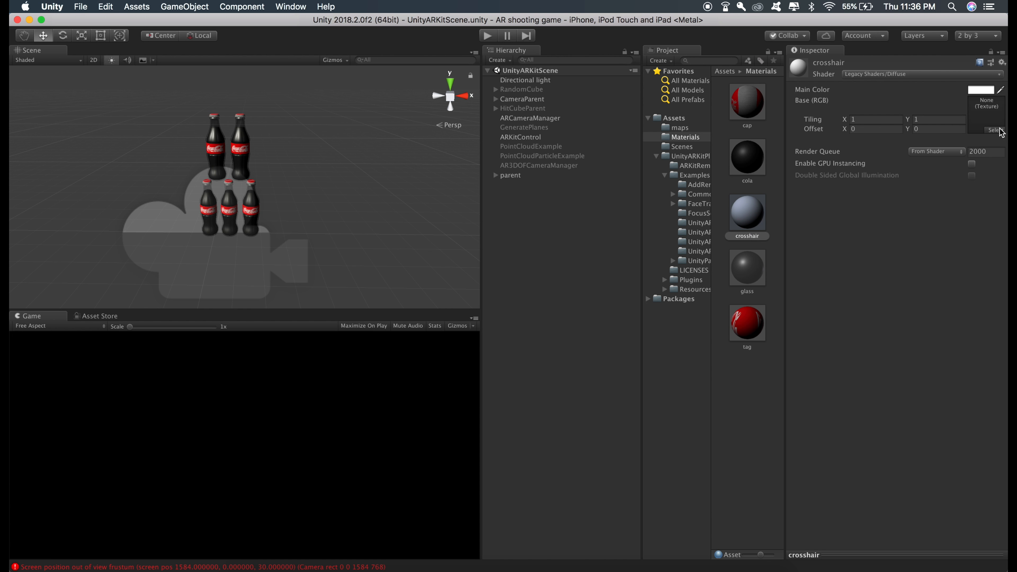
pyautogui.click(995, 130)
pyautogui.write('cross')
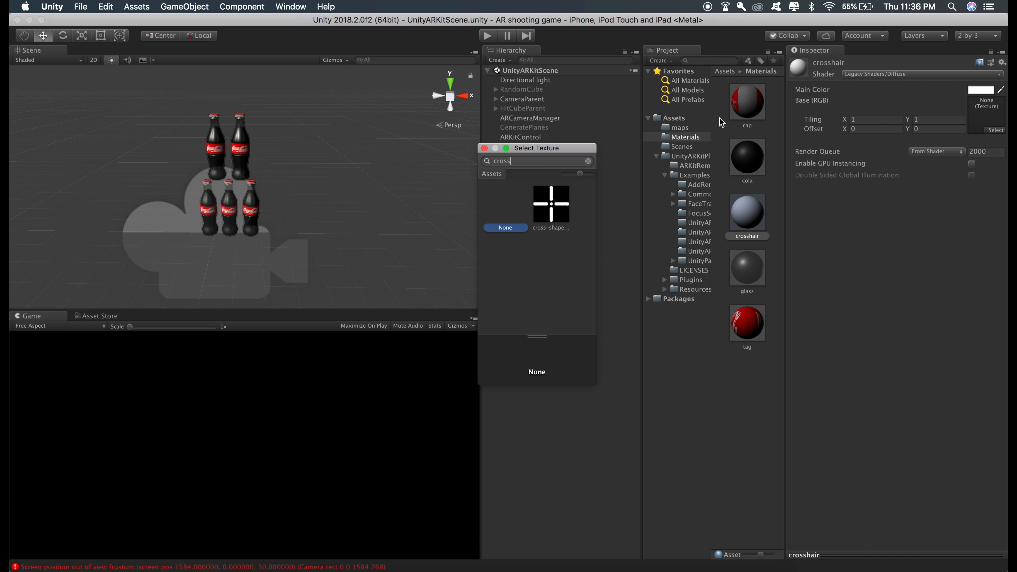
pyautogui.doubleClick(567, 199)
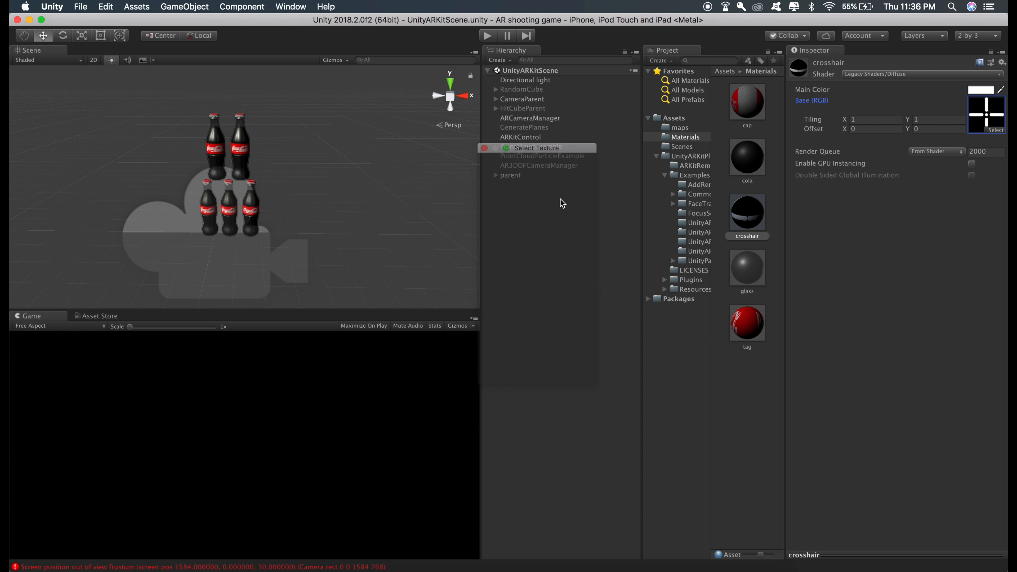
# Change the crosshair material's shader to UI/Default.
pyautogui.click(861, 74)
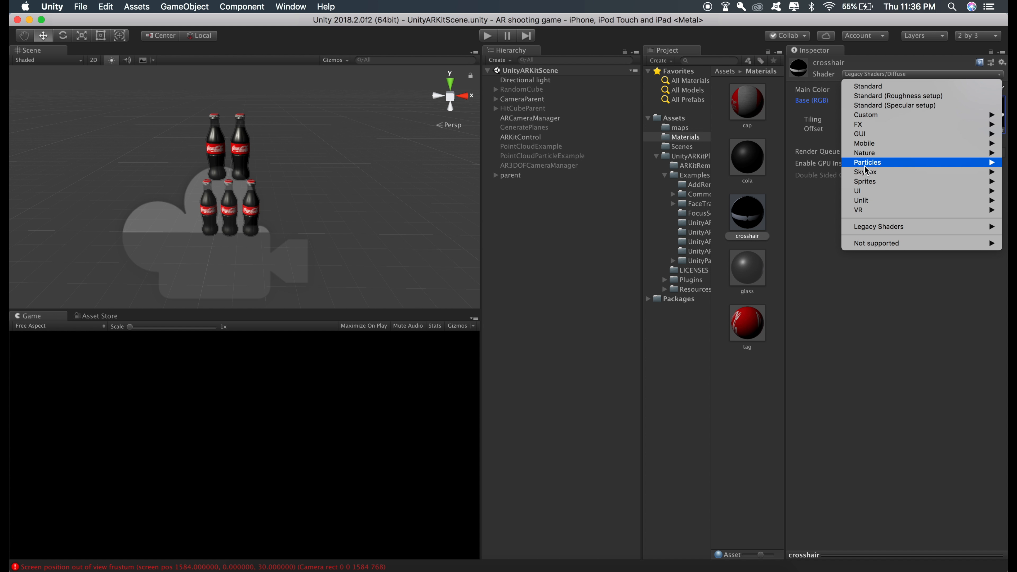
pyautogui.moveTo(861, 191)
pyautogui.click(827, 193)
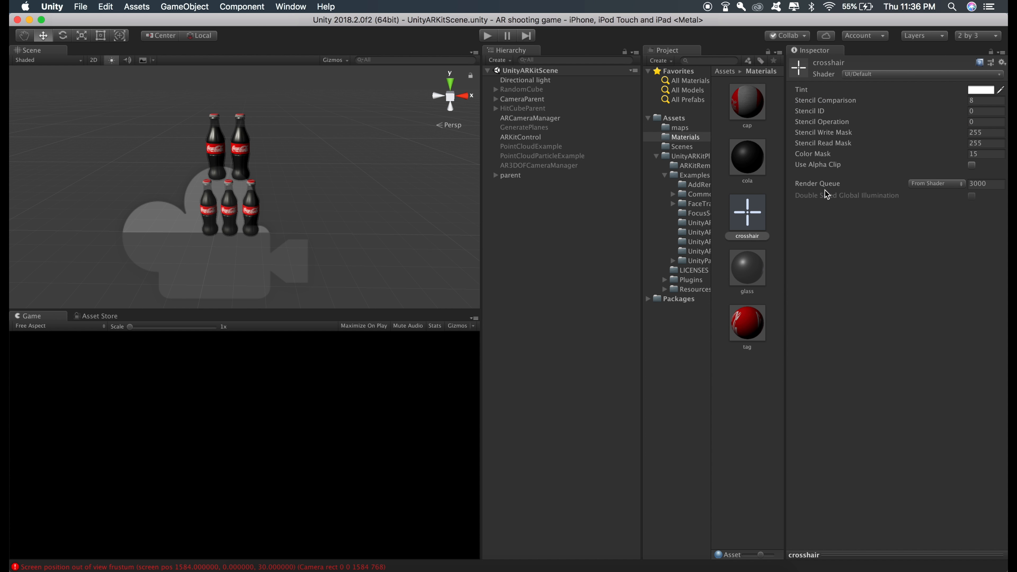
# Create another material in the Materials folder and name it shoot.
pyautogui.rightClick(772, 246)
pyautogui.moveTo(800, 252)
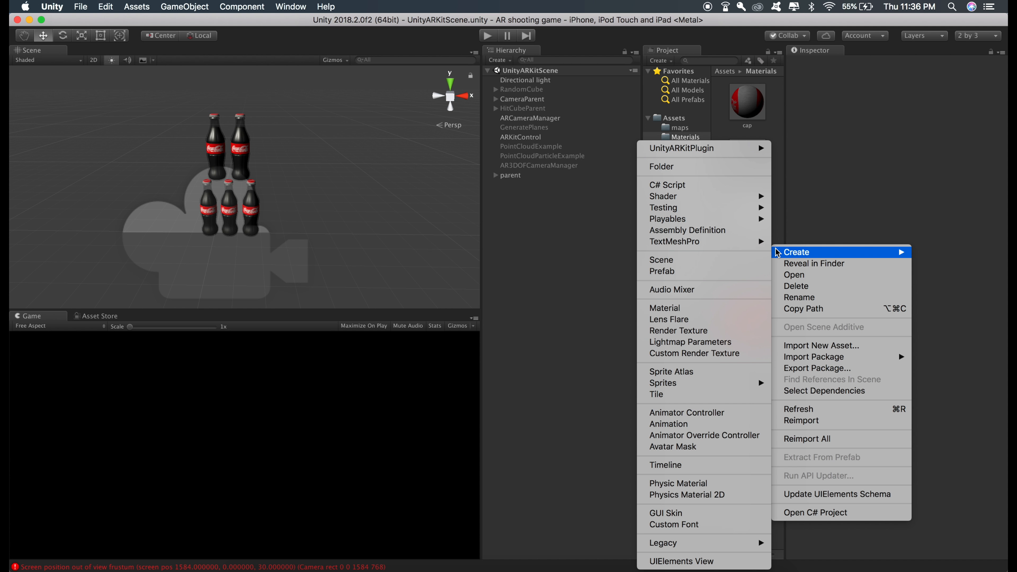
pyautogui.click(669, 307)
pyautogui.write('shoot')
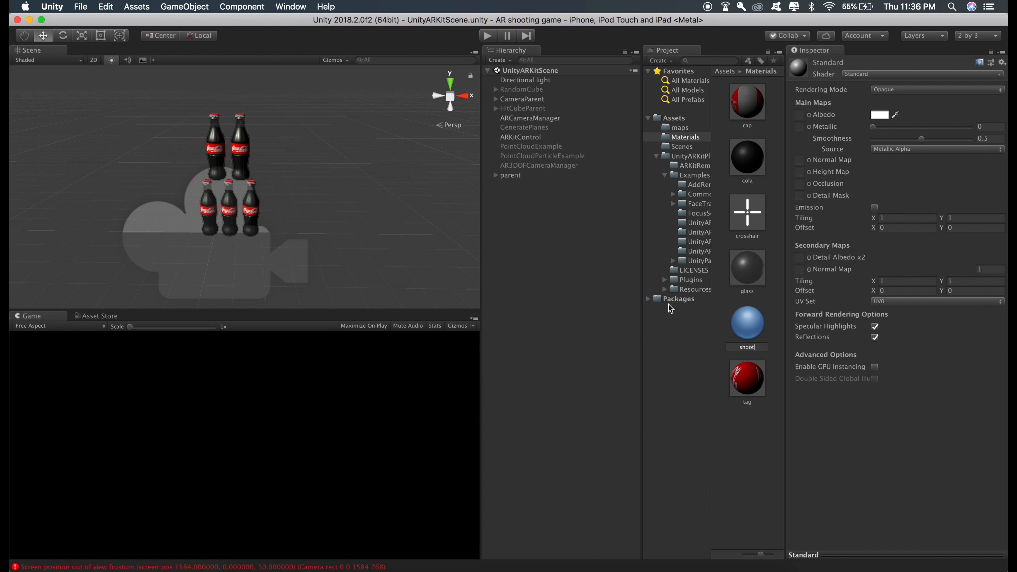
pyautogui.press('Return')
# Assign the shoot image as the shoot material's texture through Legacy Shaders/Diffuse, and switch its shader to UI/Default.
pyautogui.click(874, 76)
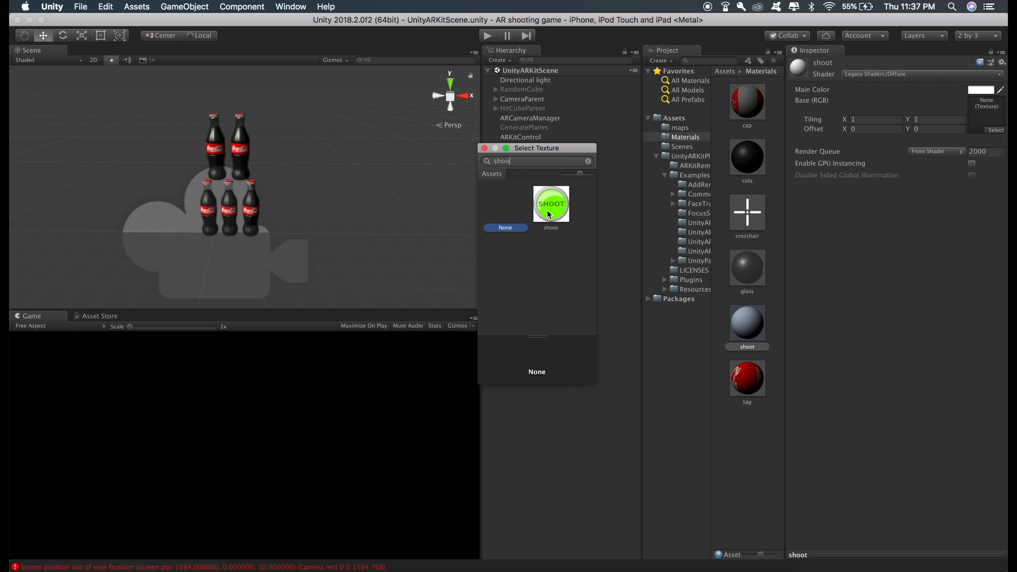
pyautogui.doubleClick(549, 212)
pyautogui.click(874, 75)
pyautogui.moveTo(865, 181)
pyautogui.click(825, 192)
# Create a UI canvas in the scene and set its UI scale mode to Scale With Screen Size.
pyautogui.click(506, 208)
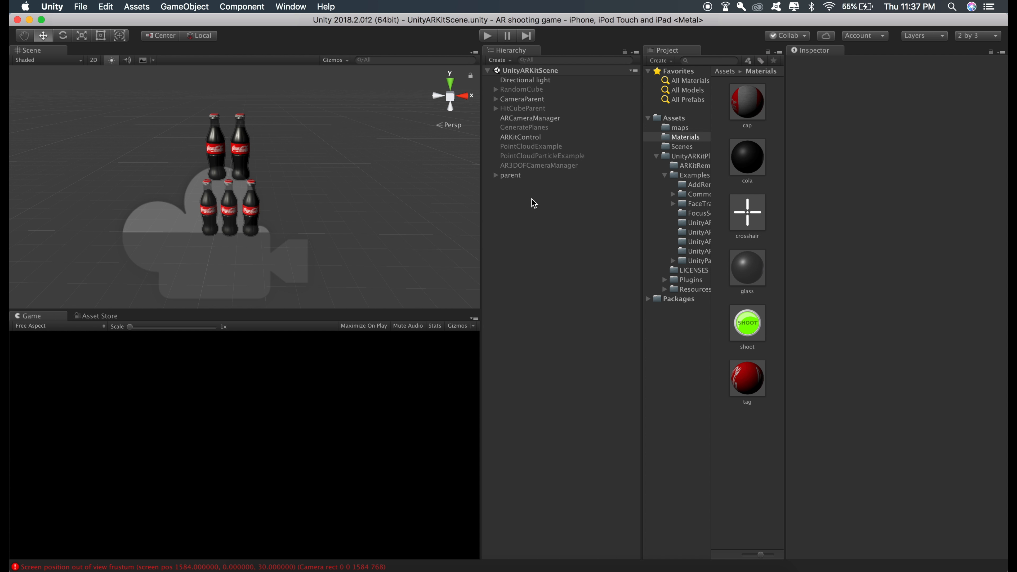
pyautogui.rightClick(533, 203)
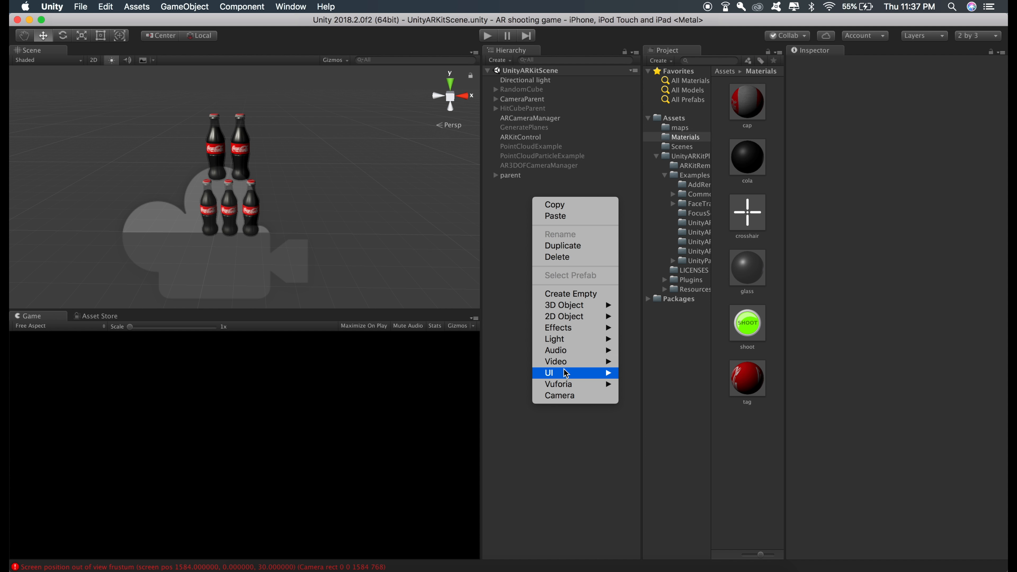
pyautogui.moveTo(564, 369)
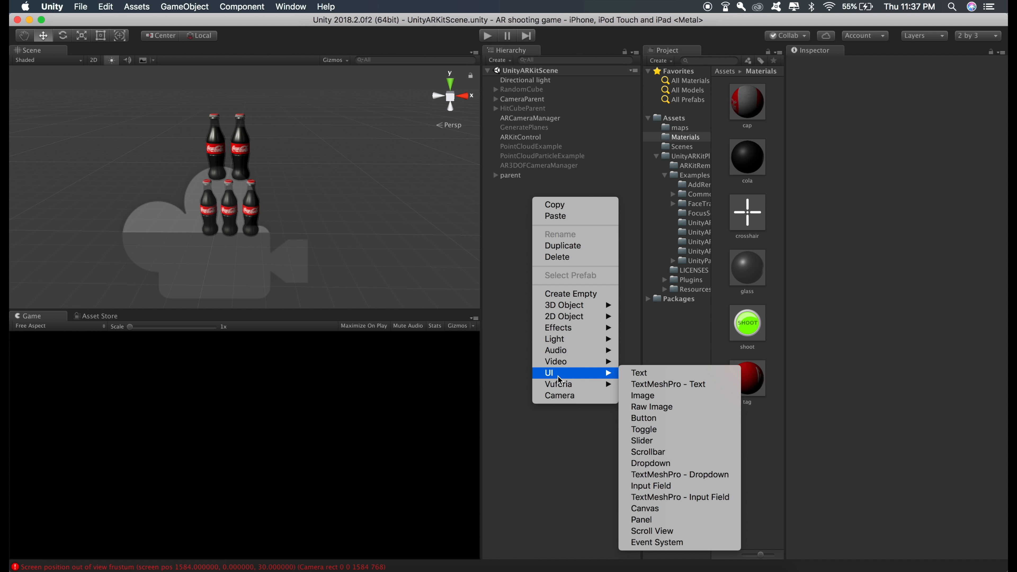
pyautogui.click(652, 509)
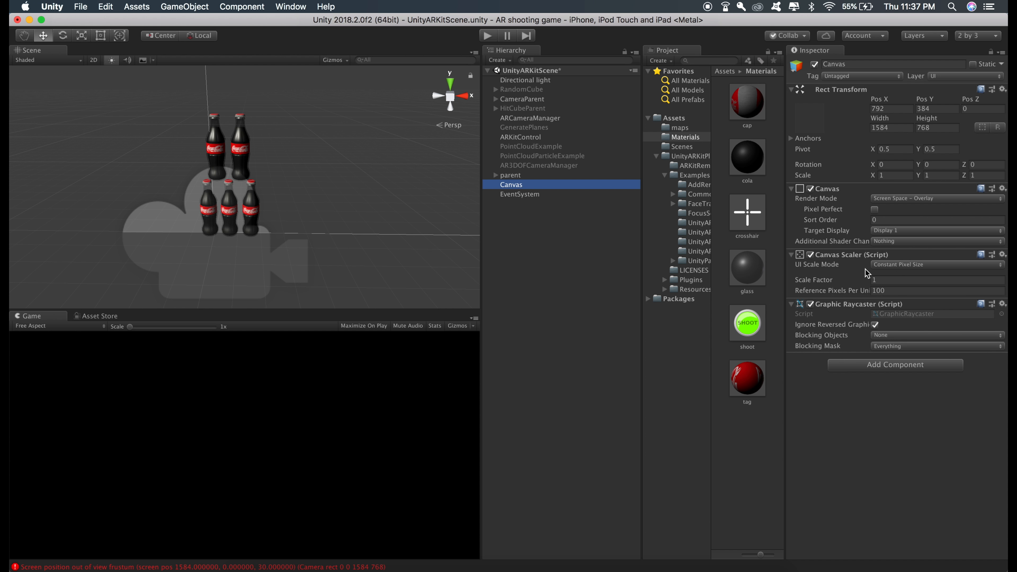
pyautogui.click(888, 264)
pyautogui.click(887, 278)
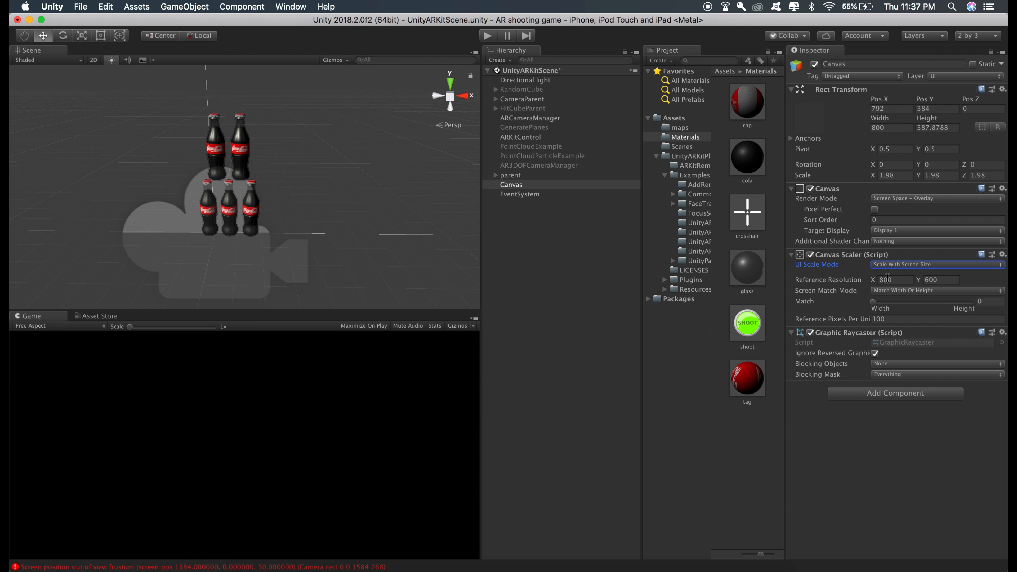
# Add a UI button under the Canvas and delete its Text child object.
pyautogui.rightClick(516, 188)
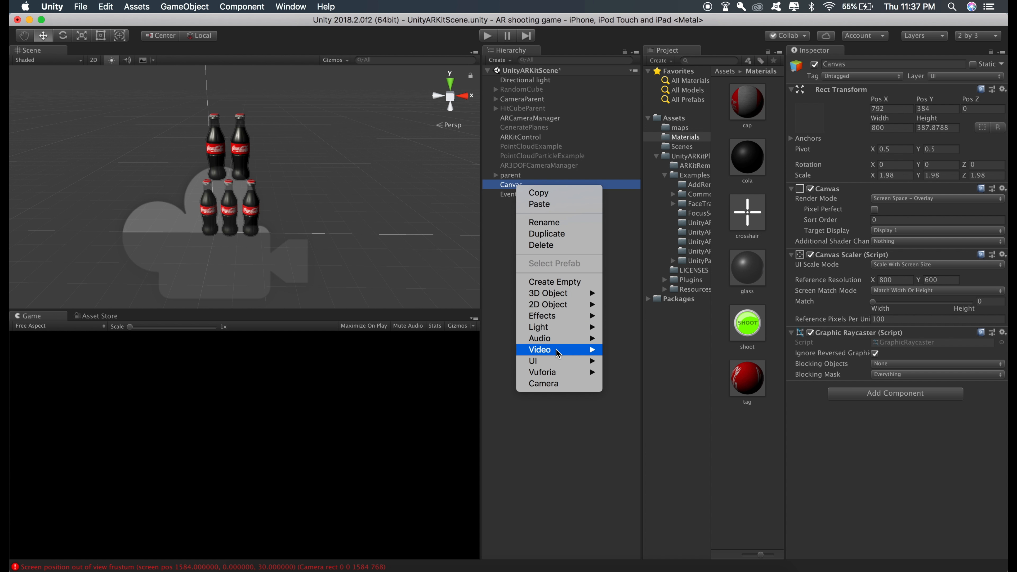
pyautogui.moveTo(555, 361)
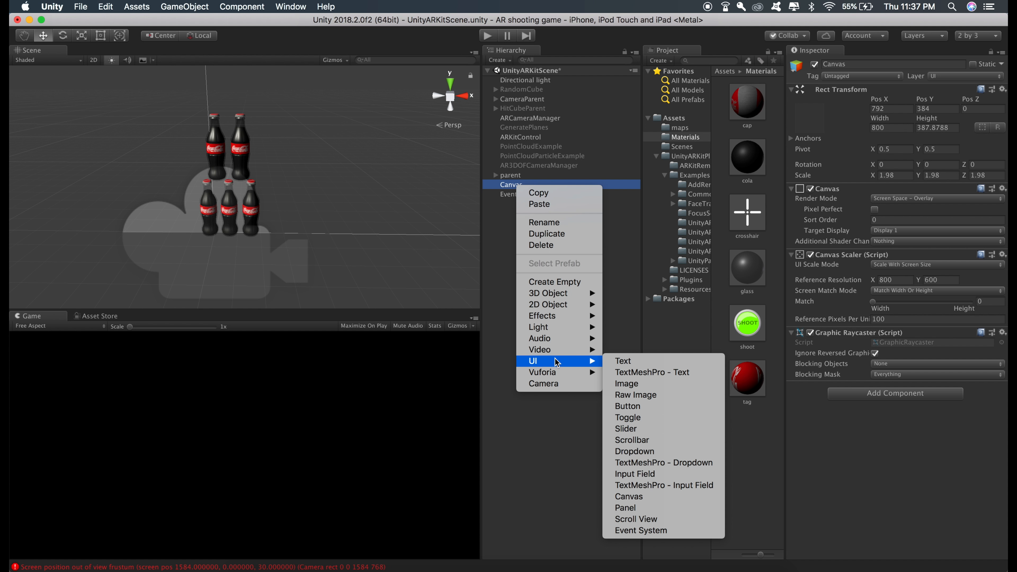
pyautogui.click(631, 406)
pyautogui.click(504, 195)
pyautogui.click(522, 204)
pyautogui.rightClick(522, 205)
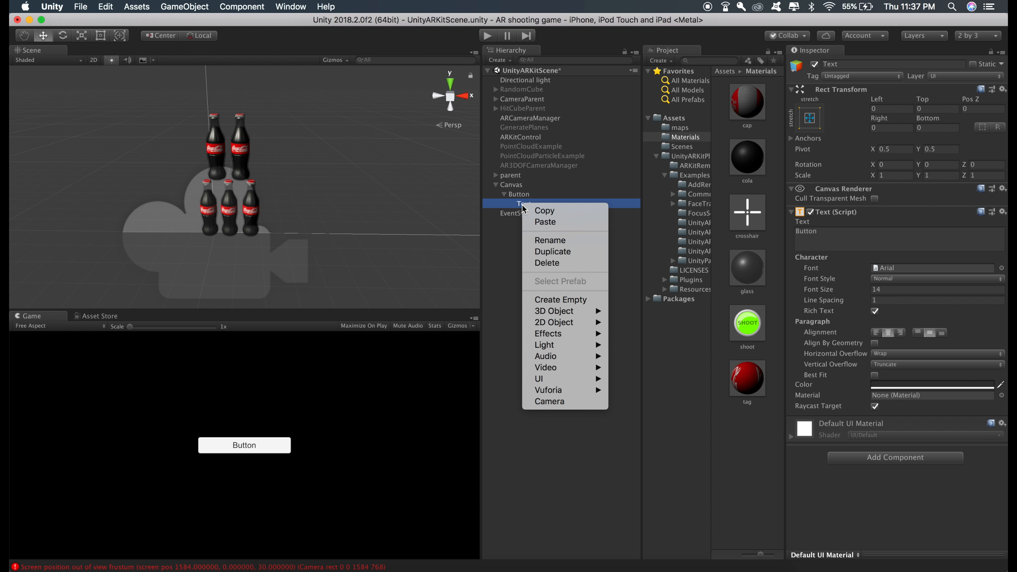
pyautogui.click(537, 261)
# Rename the button as shoot button and set both its width and height to 80.
pyautogui.click(521, 196)
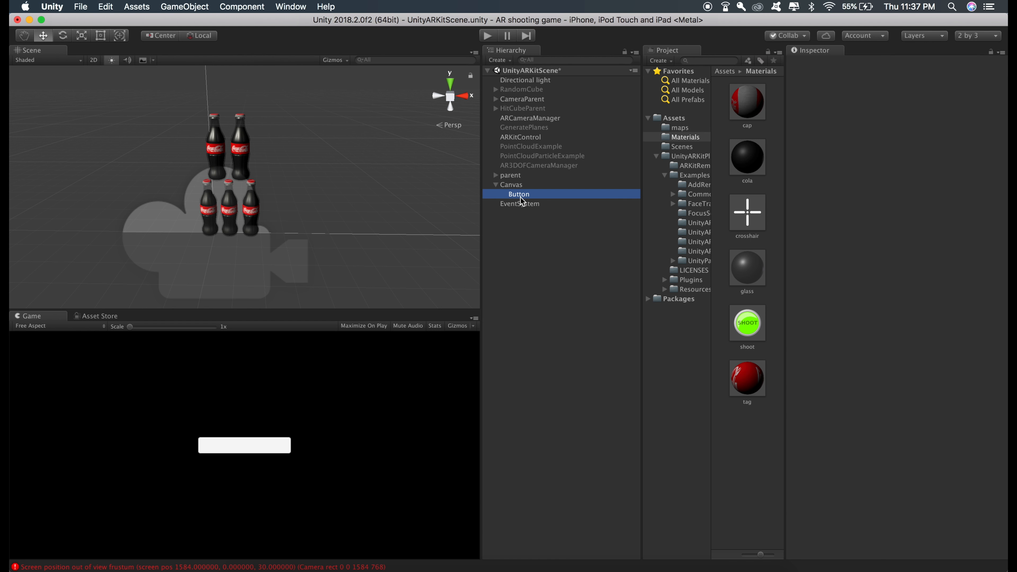
pyautogui.press('Return')
pyautogui.write('shoot b')
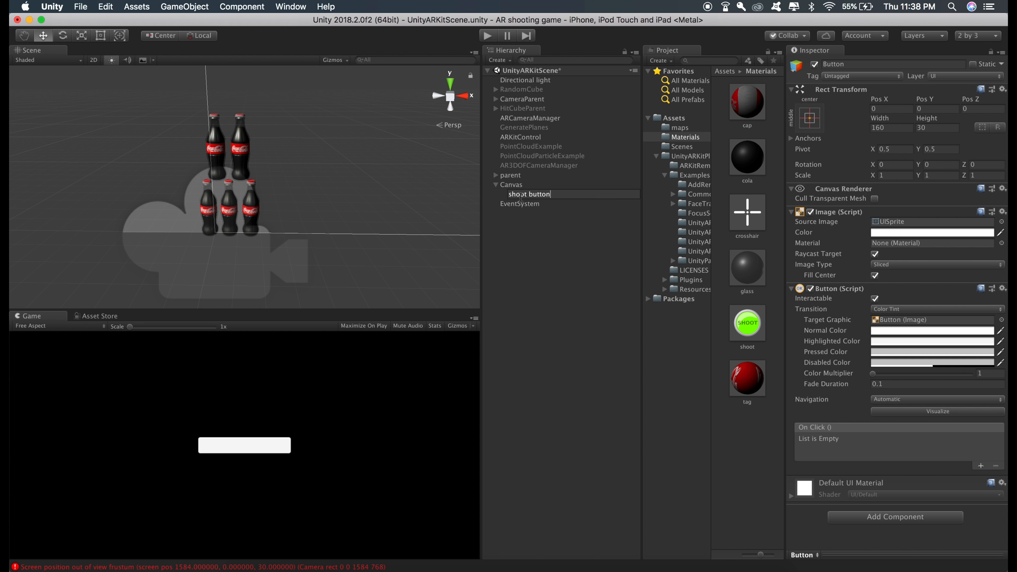
pyautogui.press('Return')
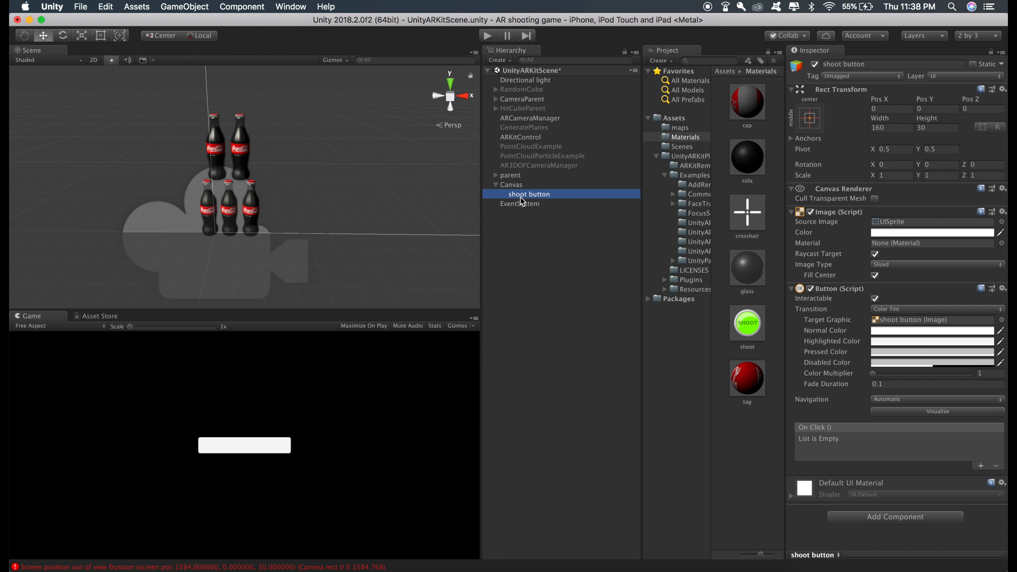
pyautogui.click(894, 127)
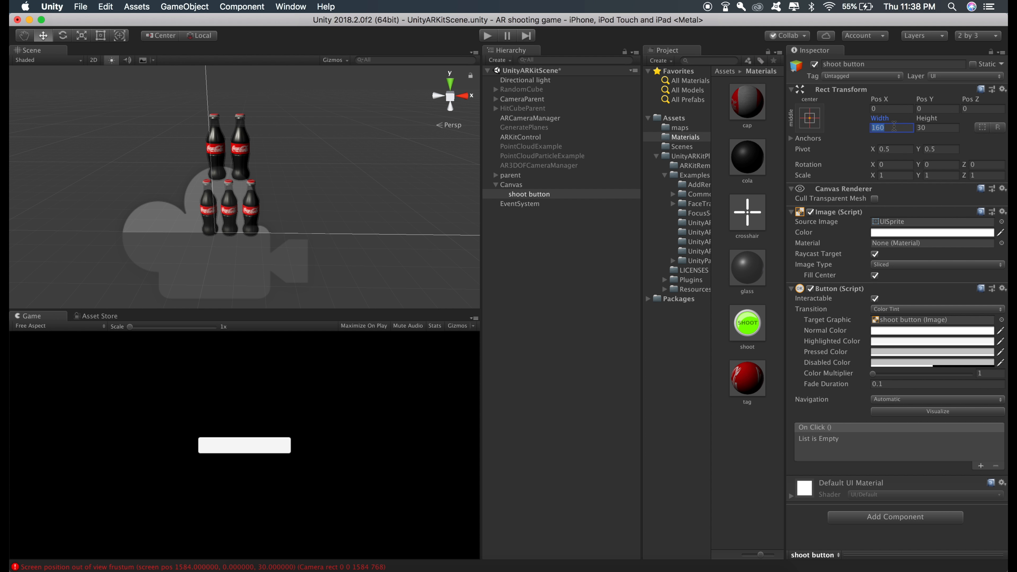
pyautogui.write('80')
pyautogui.click(929, 127)
pyautogui.write('80')
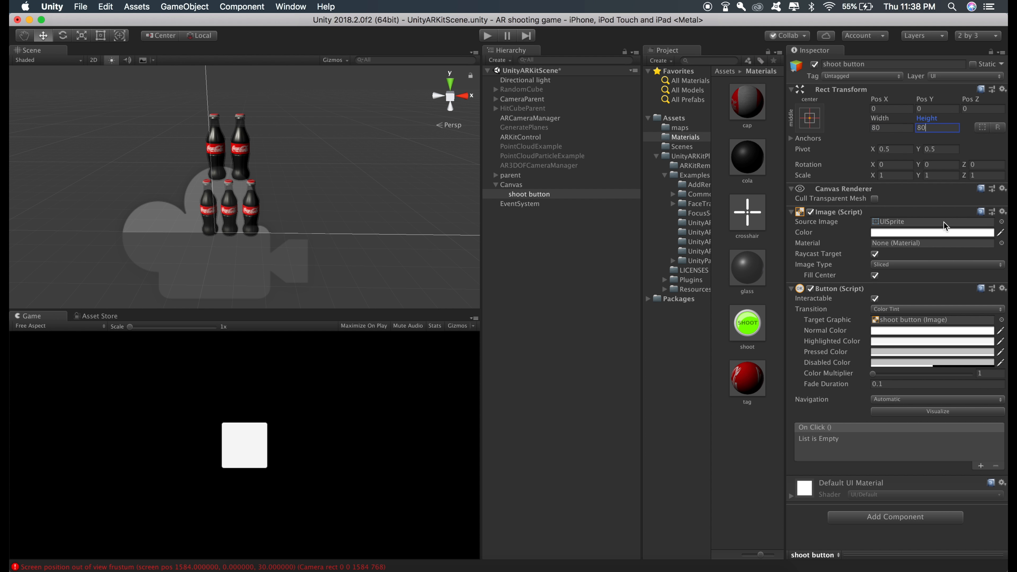
# Set the shoot button's source image to None and assign the shoot material to its image.
pyautogui.click(1001, 222)
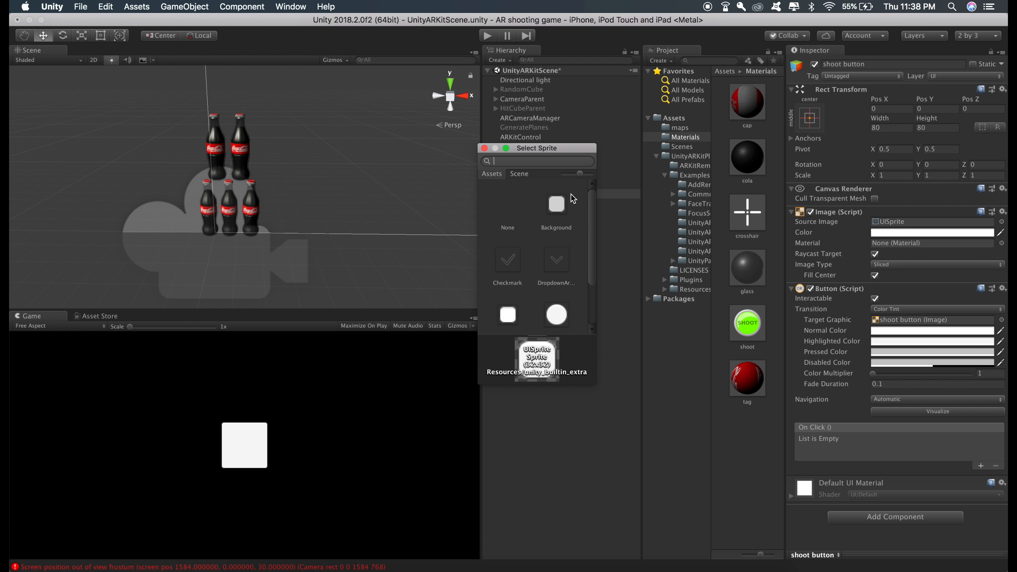
pyautogui.doubleClick(504, 210)
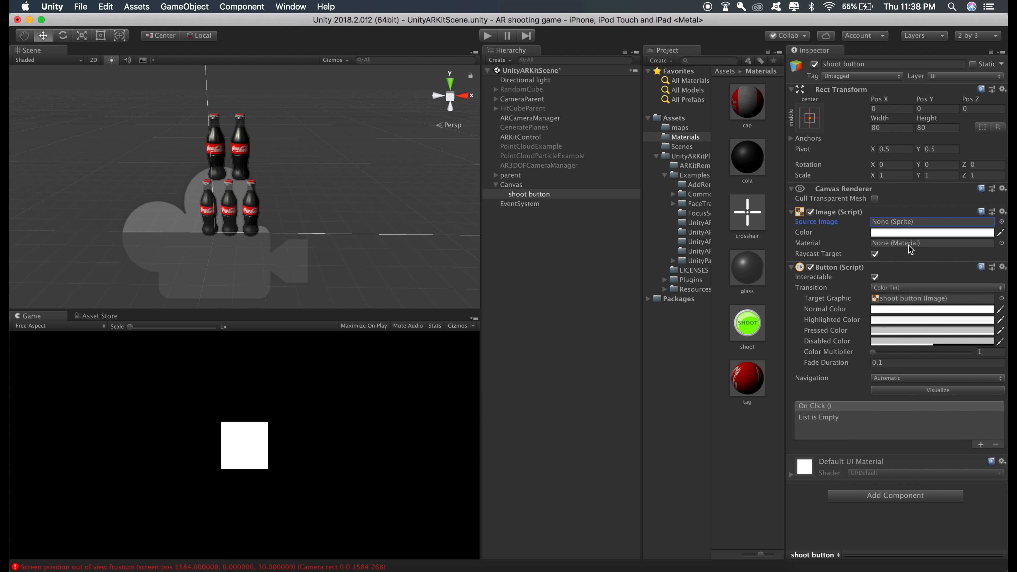
pyautogui.click(1002, 243)
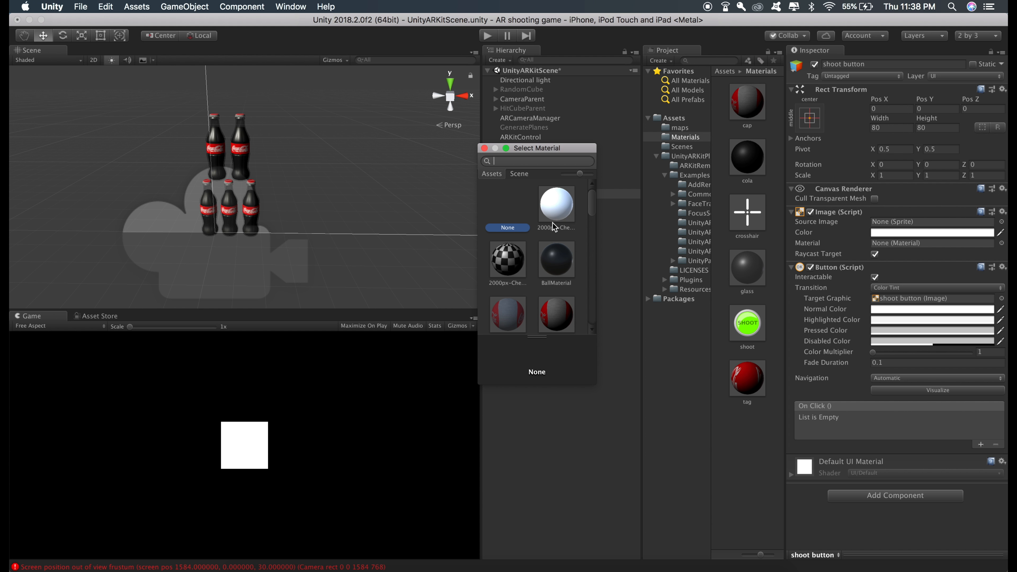
pyautogui.write('shoot')
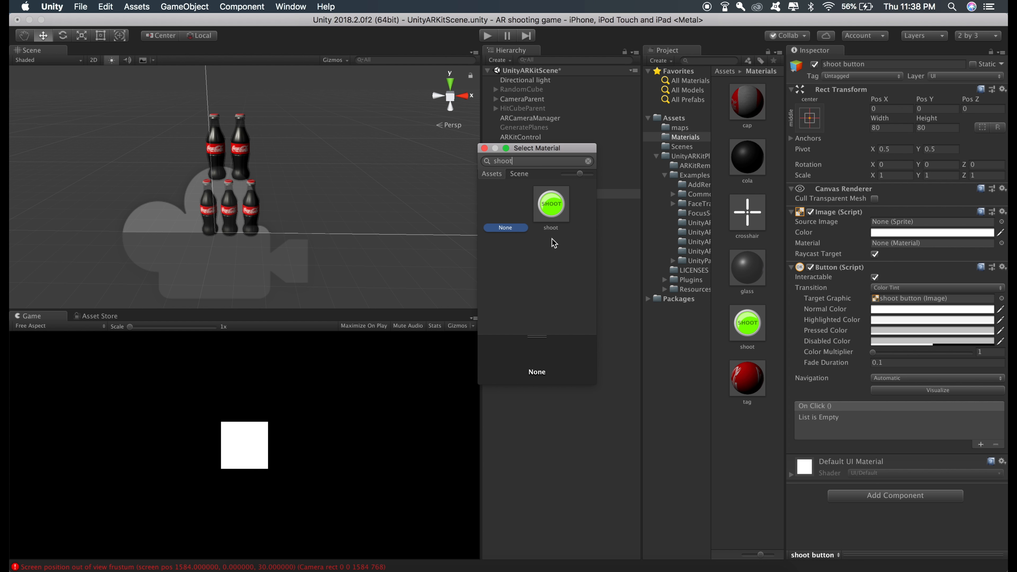
pyautogui.doubleClick(551, 204)
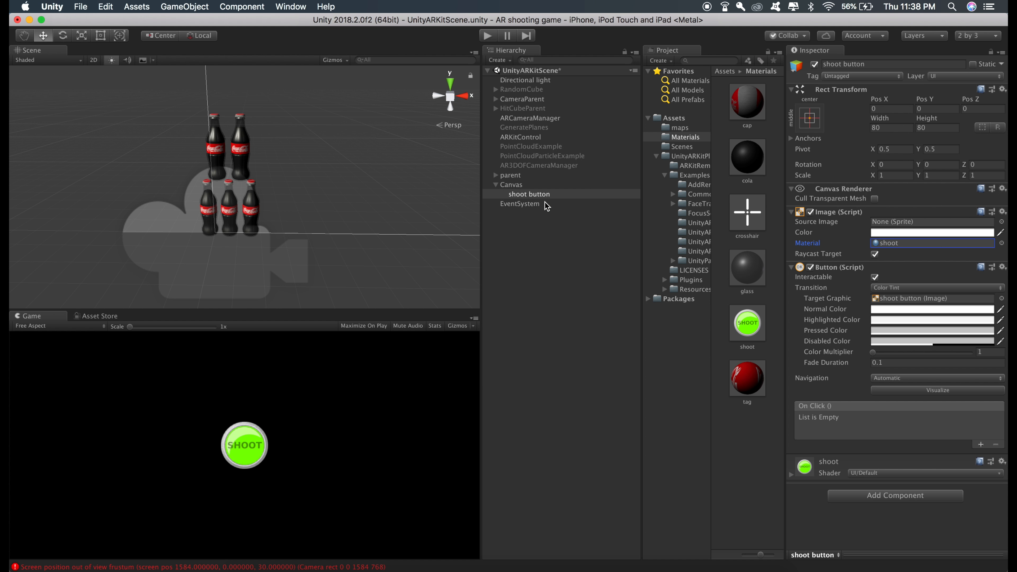
# Move the shoot button into the canvas's lower-right corner, at about X 314, Y -114 from the centre.
pyautogui.click(21, 38)
pyautogui.scroll(-10, 193, 136)
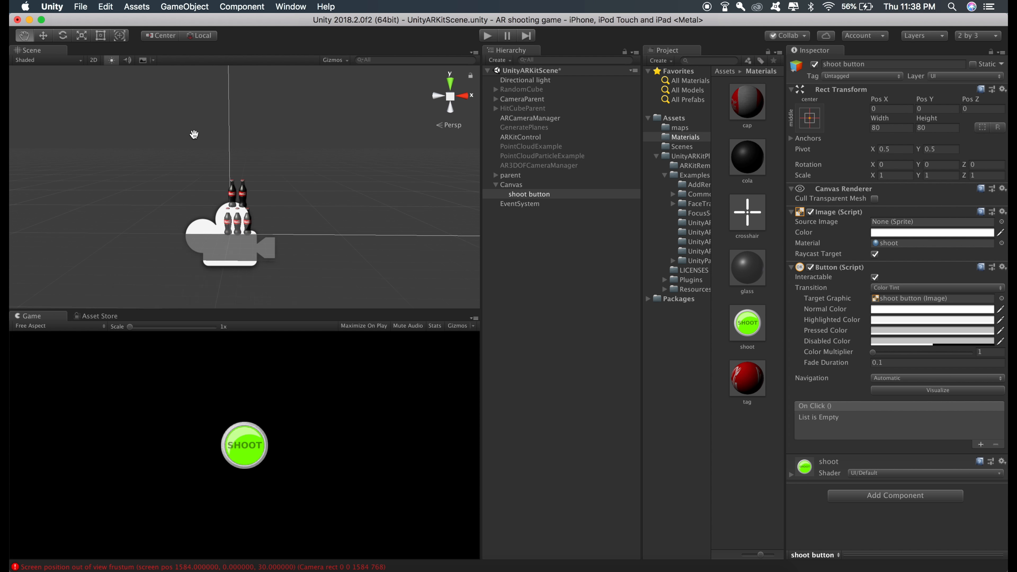
pyautogui.keyDown('alt'); pyautogui.moveTo(259, 111); pyautogui.dragTo(224, 234); pyautogui.keyUp('alt')
pyautogui.moveTo(193, 254); pyautogui.dragTo(150, 268)
pyautogui.scroll(-10, 149, 268)
pyautogui.moveTo(275, 203); pyautogui.dragTo(207, 204)
pyautogui.click(43, 35)
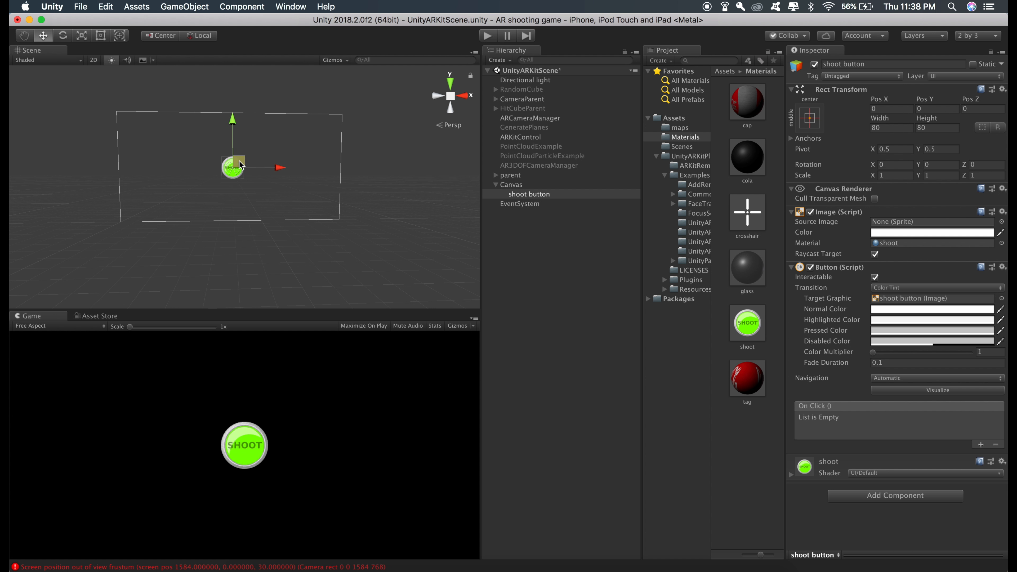
pyautogui.moveTo(241, 164); pyautogui.dragTo(324, 197)
# Anchor the shoot button to the bottom right of the canvas and save the scene.
pyautogui.click(809, 122)
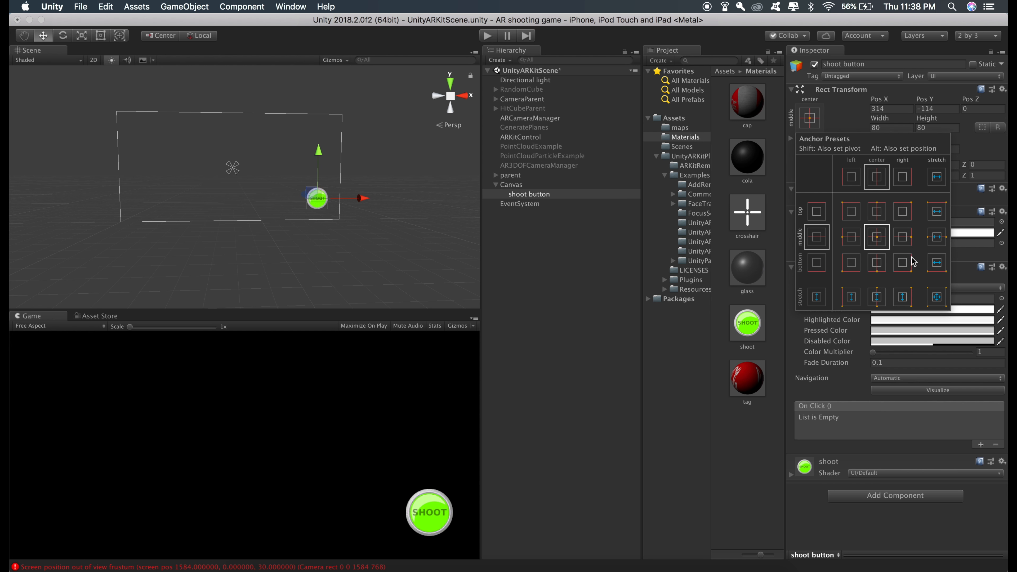
pyautogui.click(906, 267)
pyautogui.click(509, 305)
pyautogui.press('super+s')
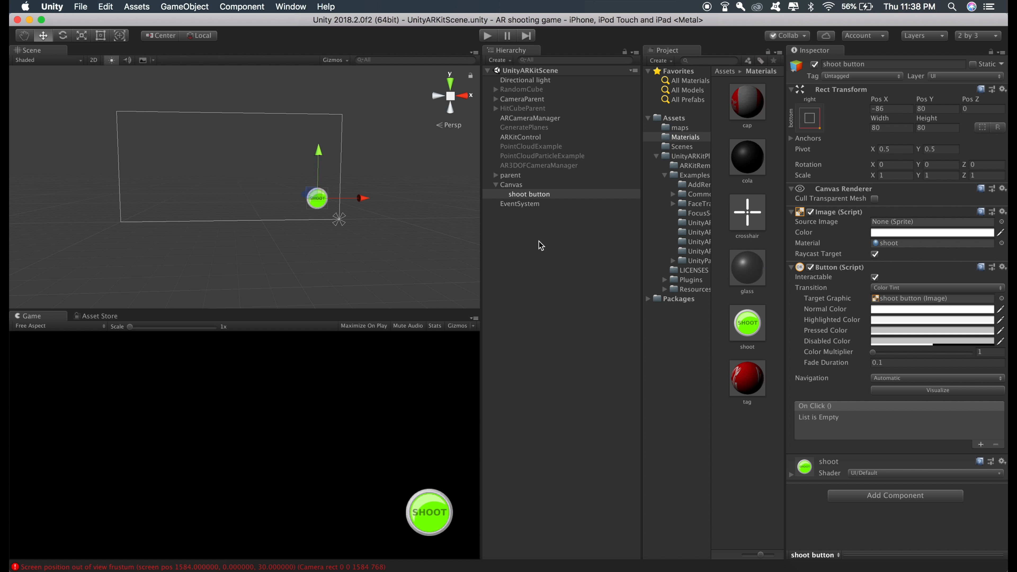
pyautogui.click(538, 242)
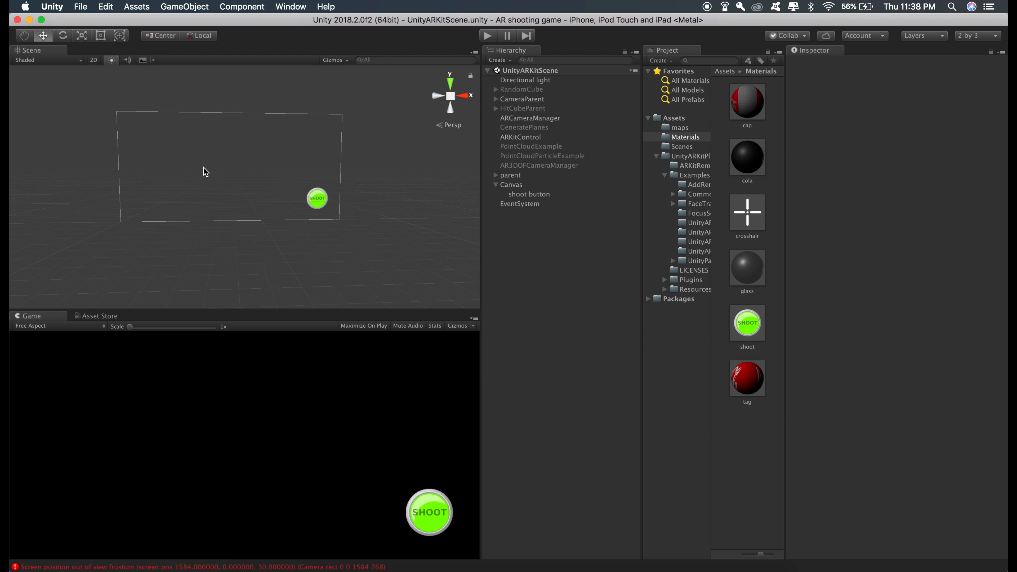
# Add a UI image under the Canvas and assign the crosshair material to it.
pyautogui.click(509, 187)
pyautogui.rightClick(509, 186)
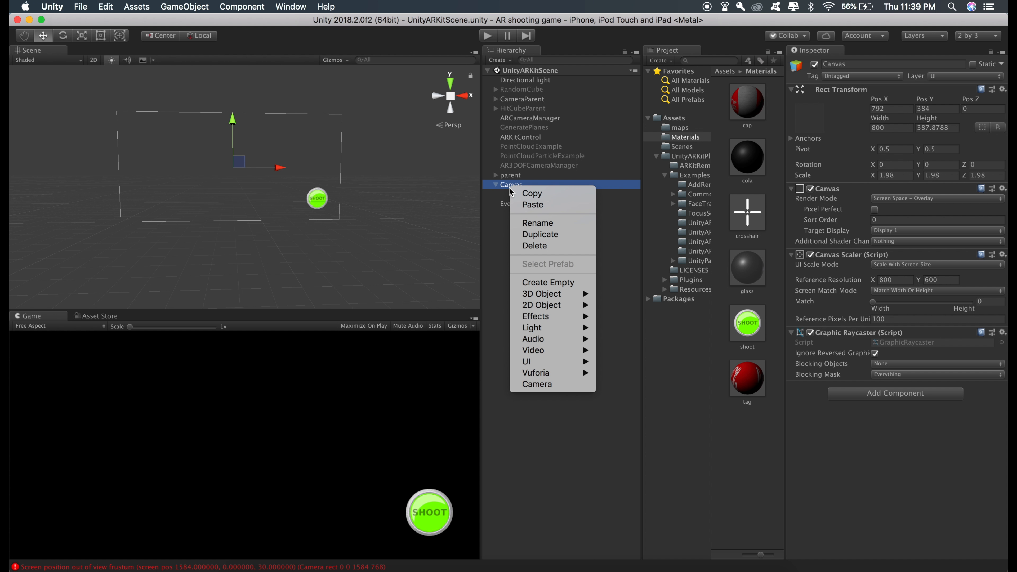
pyautogui.moveTo(569, 362)
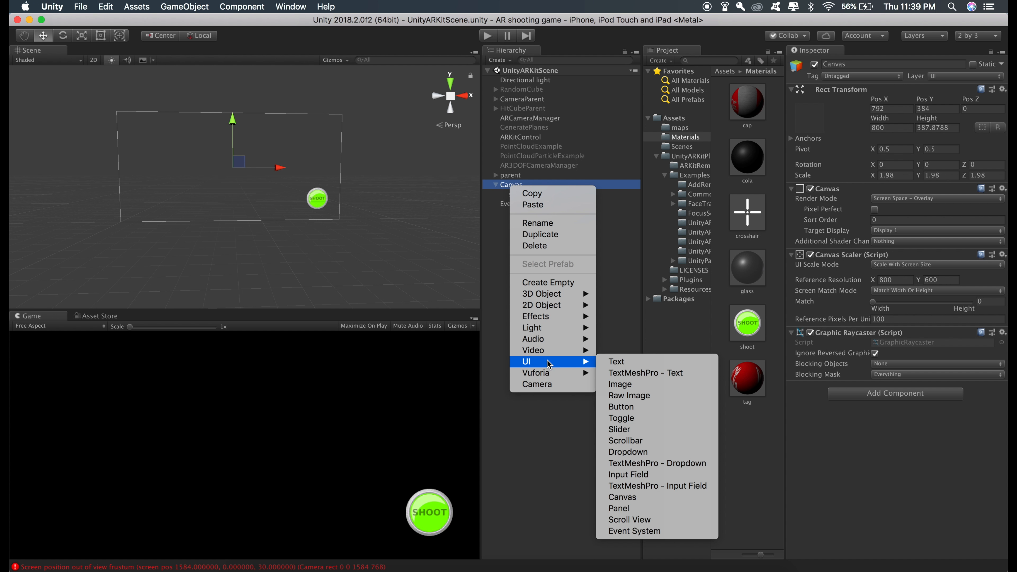
pyautogui.click(620, 383)
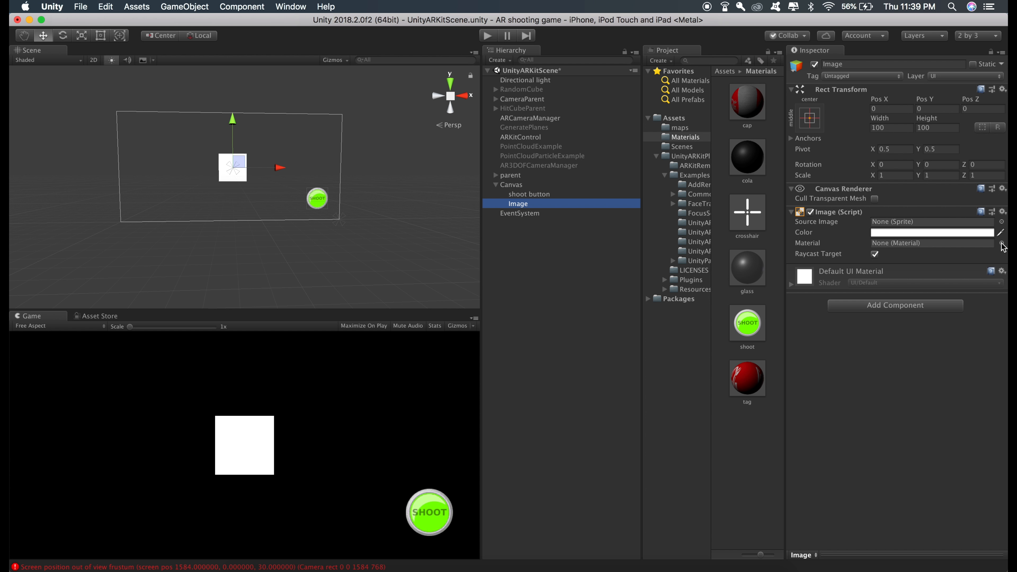
pyautogui.click(1001, 243)
pyautogui.write('cross')
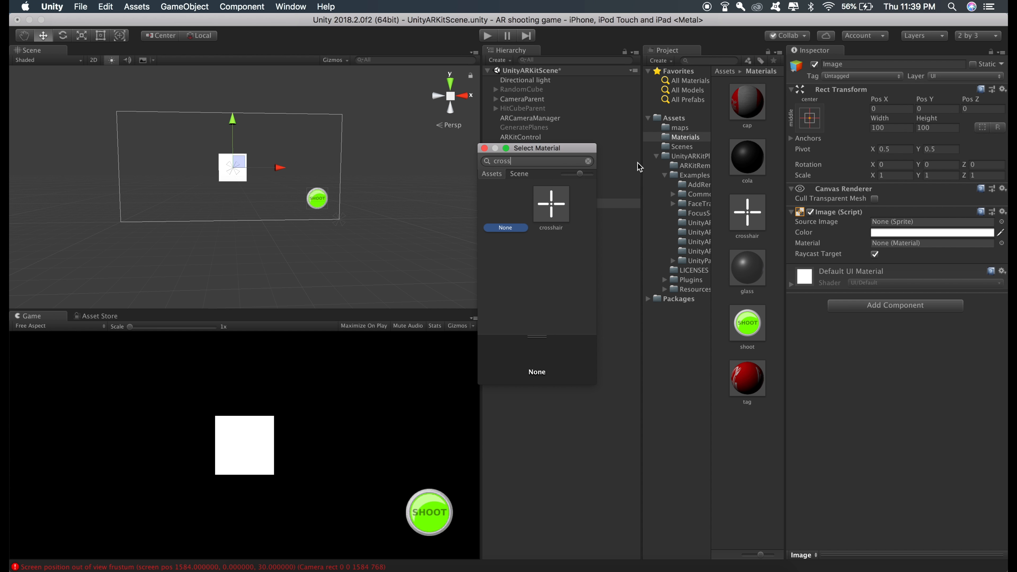
pyautogui.doubleClick(553, 209)
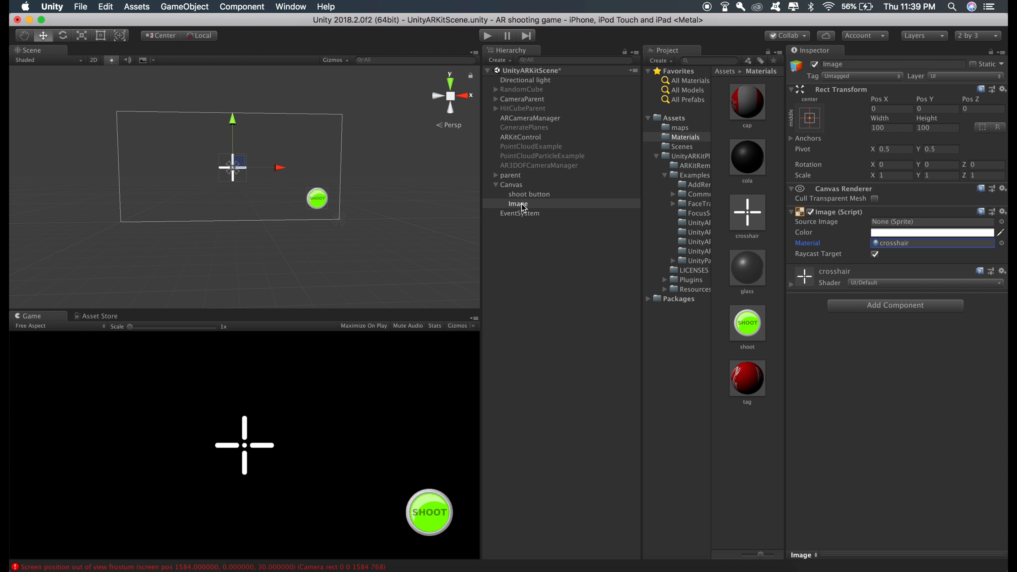
# Set the crosshair image's width and height to 60 and rename the object as cross hair.
pyautogui.click(889, 128)
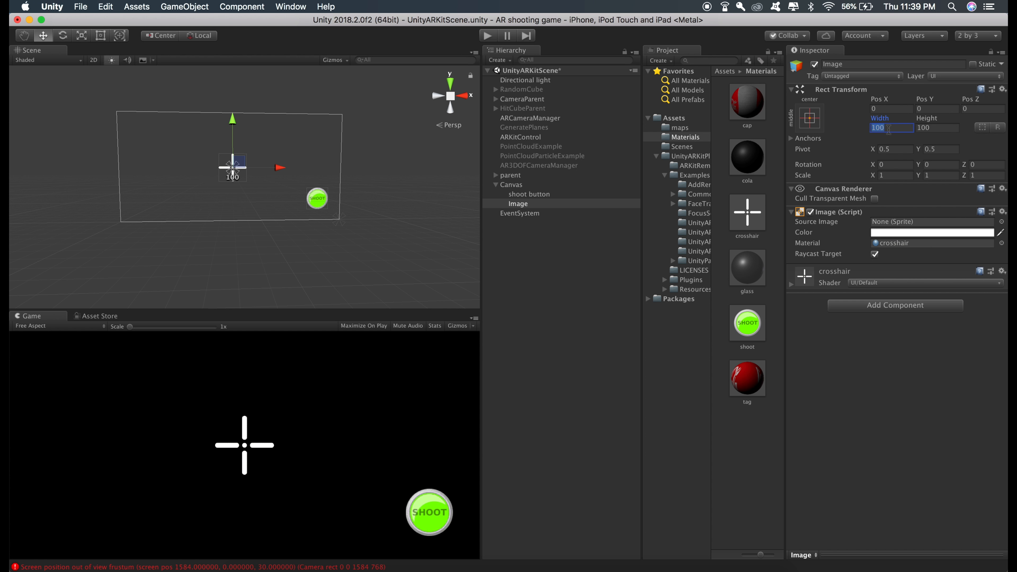
pyautogui.write('60')
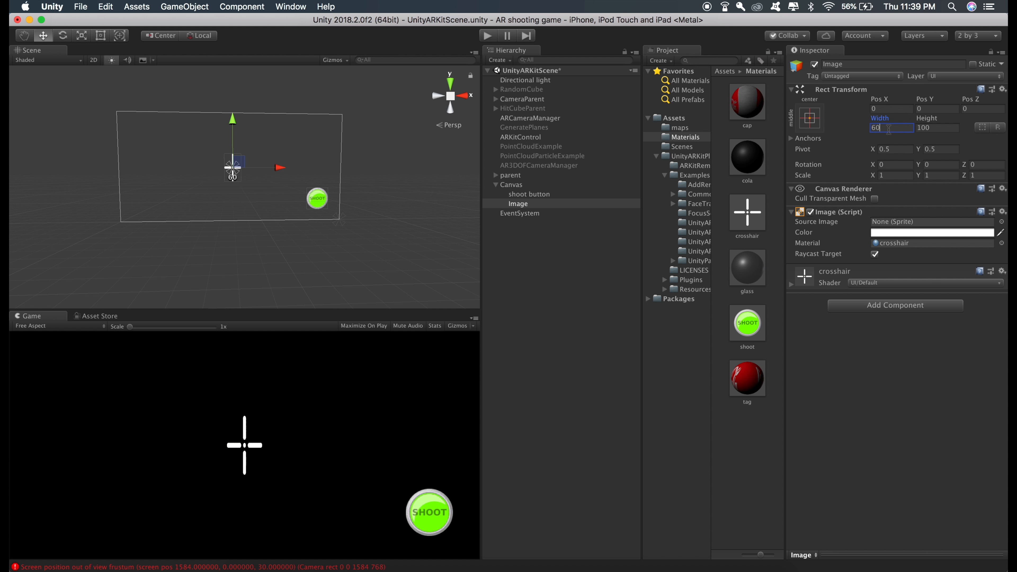
pyautogui.click(926, 128)
pyautogui.write('60')
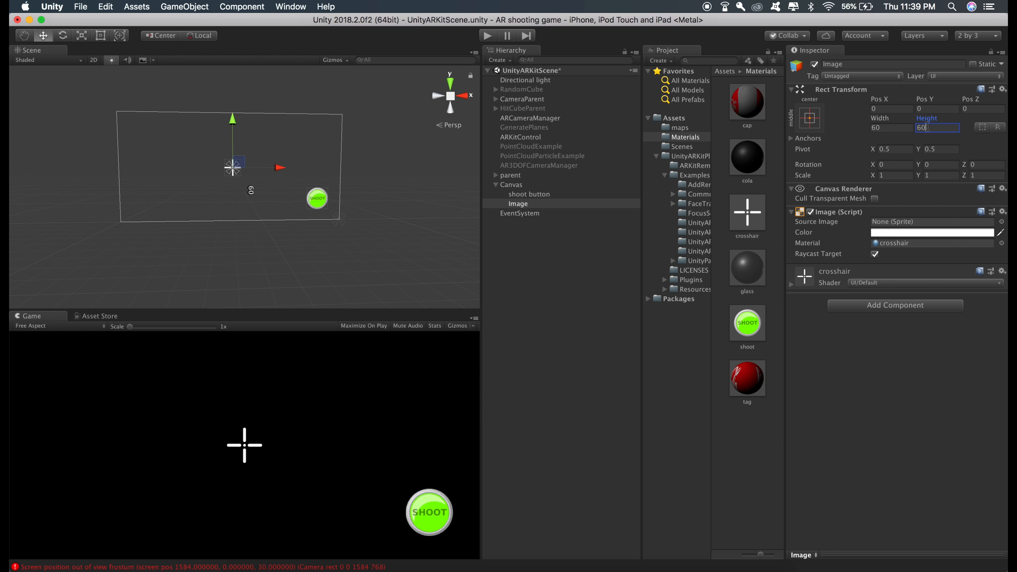
pyautogui.click(518, 203)
pyautogui.write('cross hair')
pyautogui.press('Return')
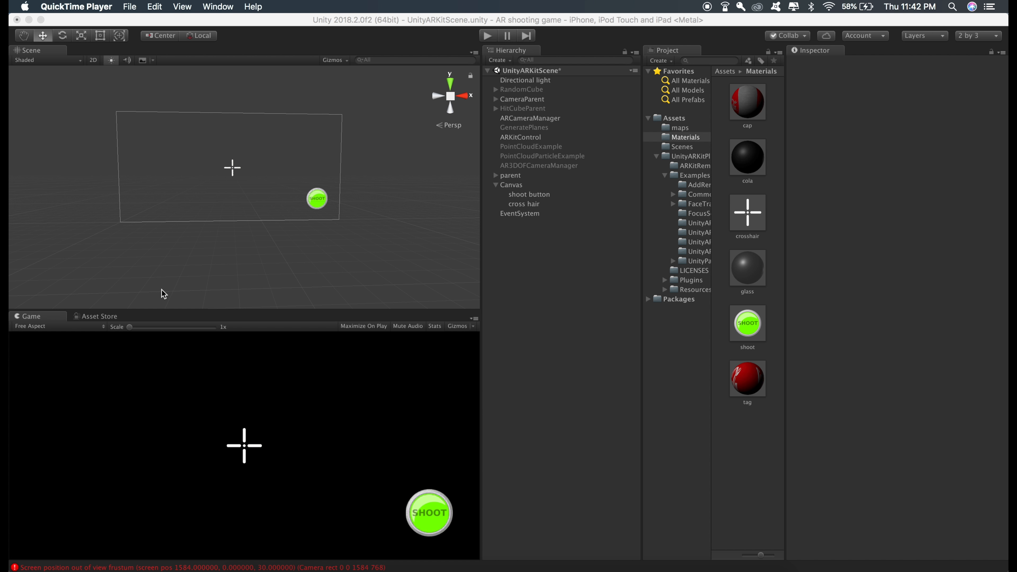
# Search the Asset Store for "war fx" and open the free War FX particle package.
pyautogui.click(87, 316)
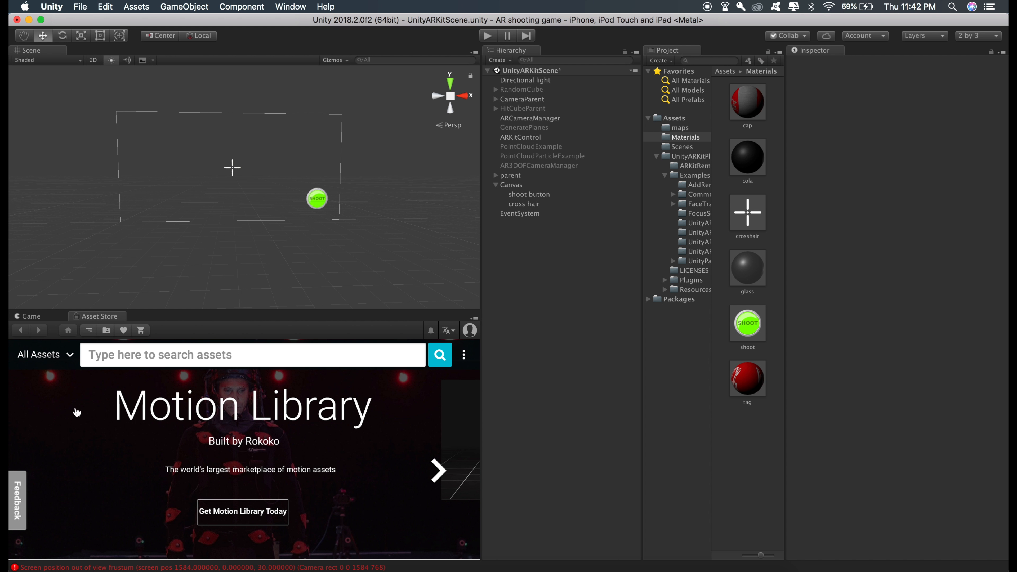
pyautogui.click(114, 354)
pyautogui.write('war fx')
pyautogui.press('Return')
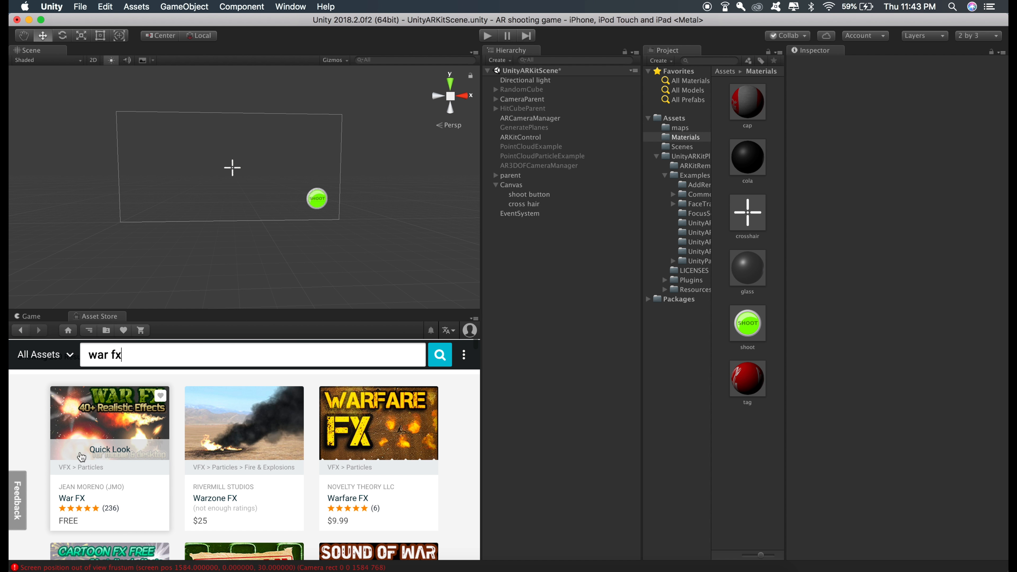
pyautogui.click(105, 450)
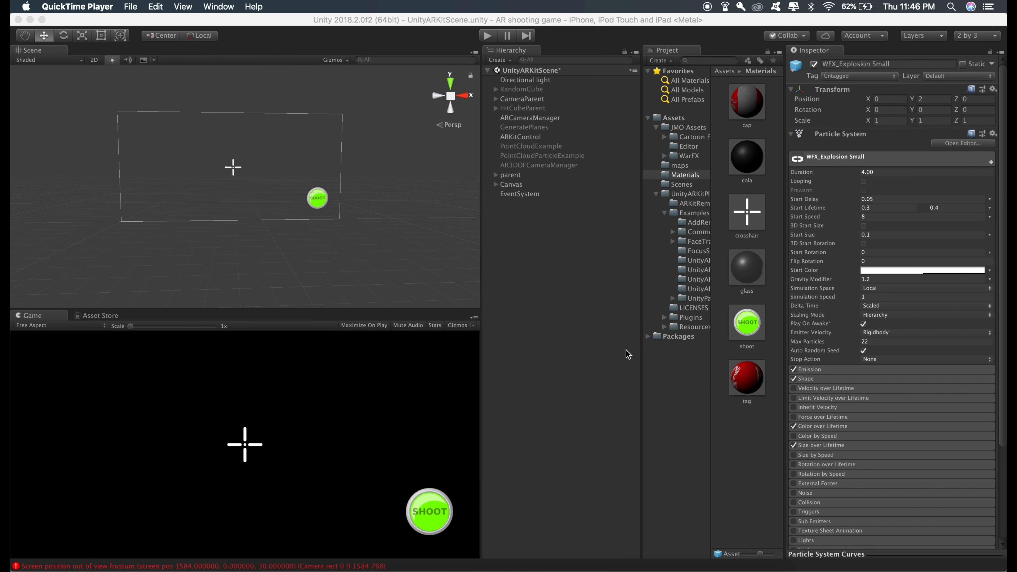
# Add the WFX_Explosion Small prefab from the WarFX _Effects Explosions folder to the scene hierarchy.
pyautogui.click(666, 118)
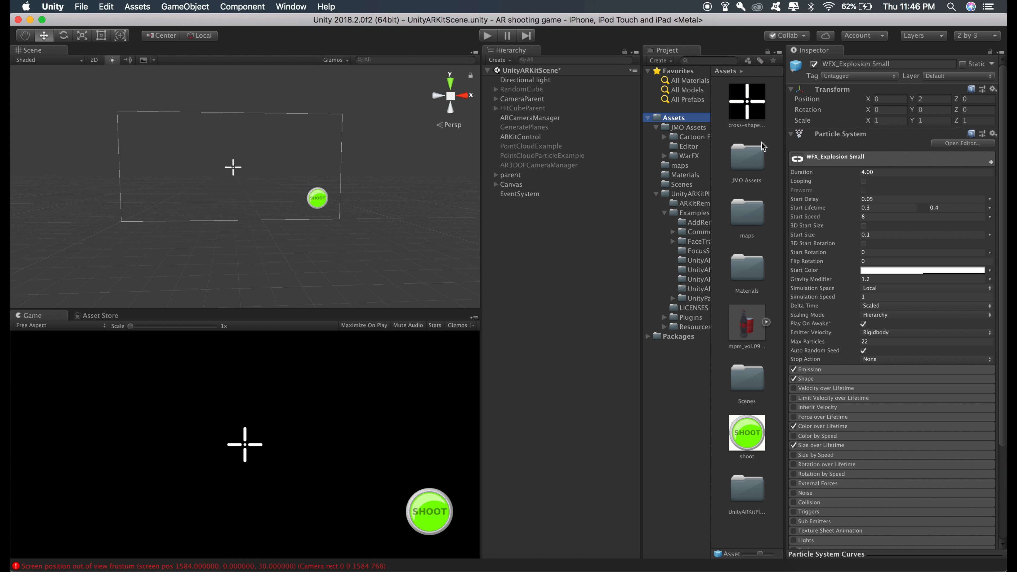
pyautogui.doubleClick(753, 157)
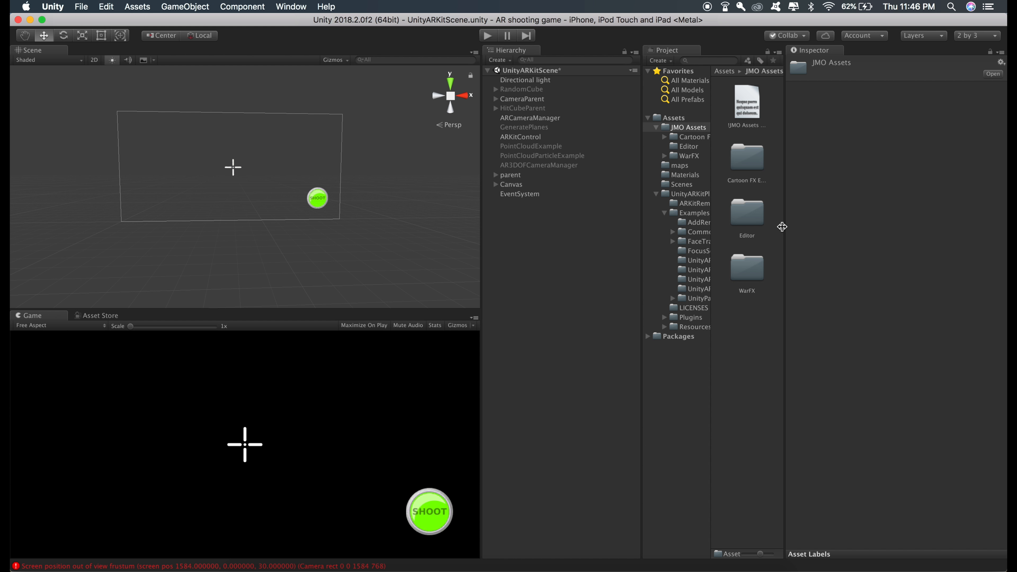
pyautogui.doubleClick(751, 273)
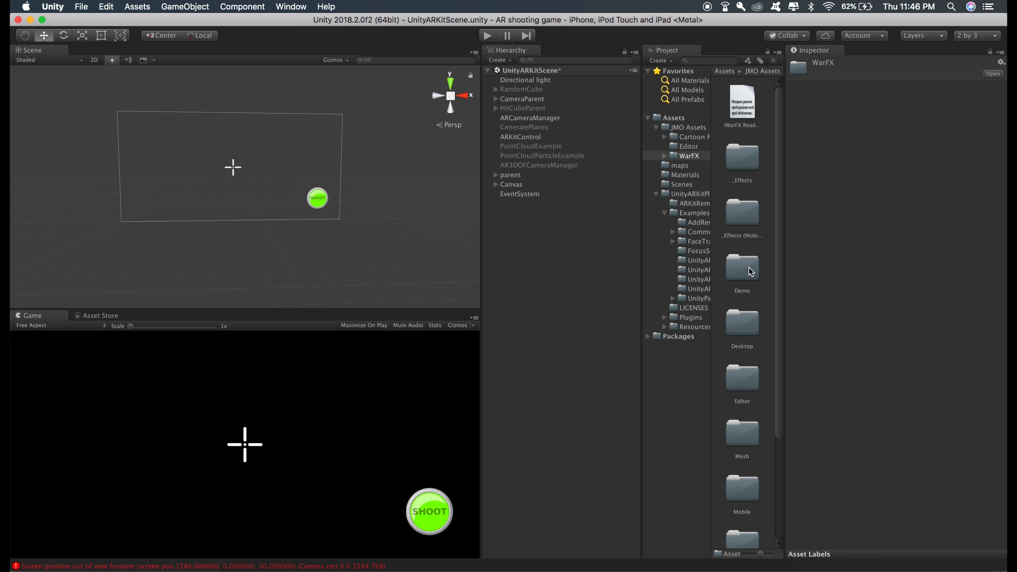
pyautogui.doubleClick(738, 160)
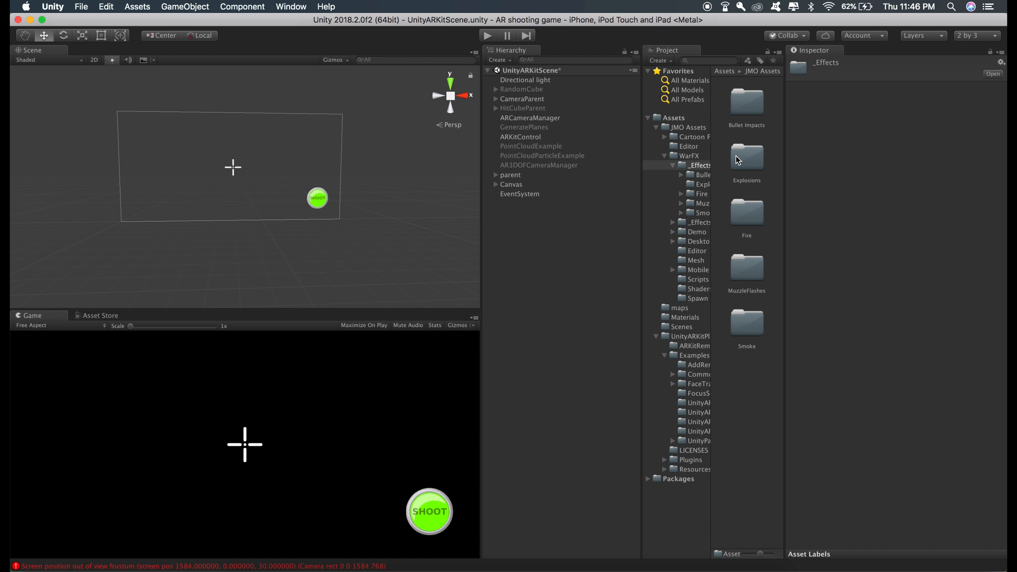
pyautogui.doubleClick(740, 162)
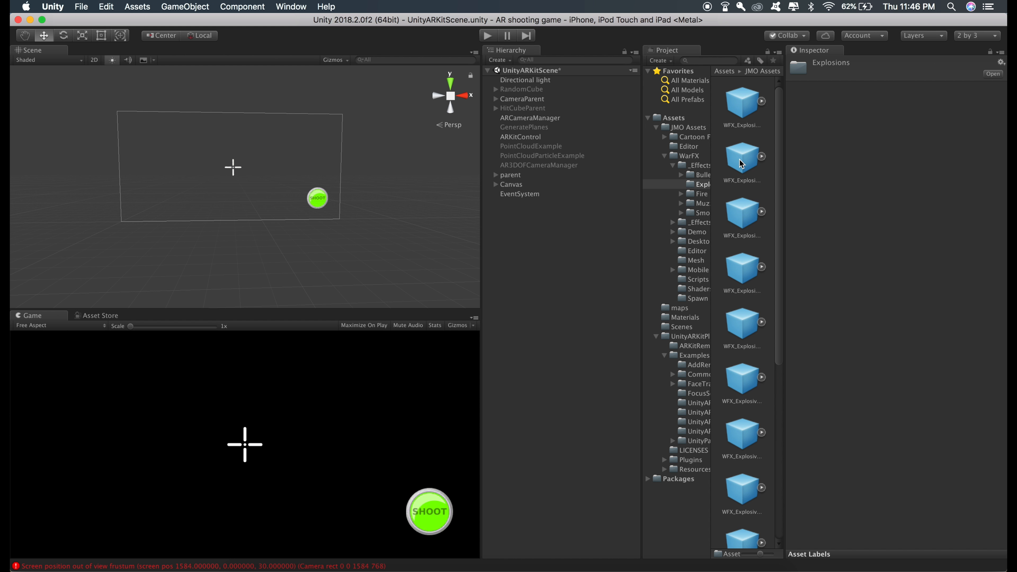
pyautogui.click(743, 268)
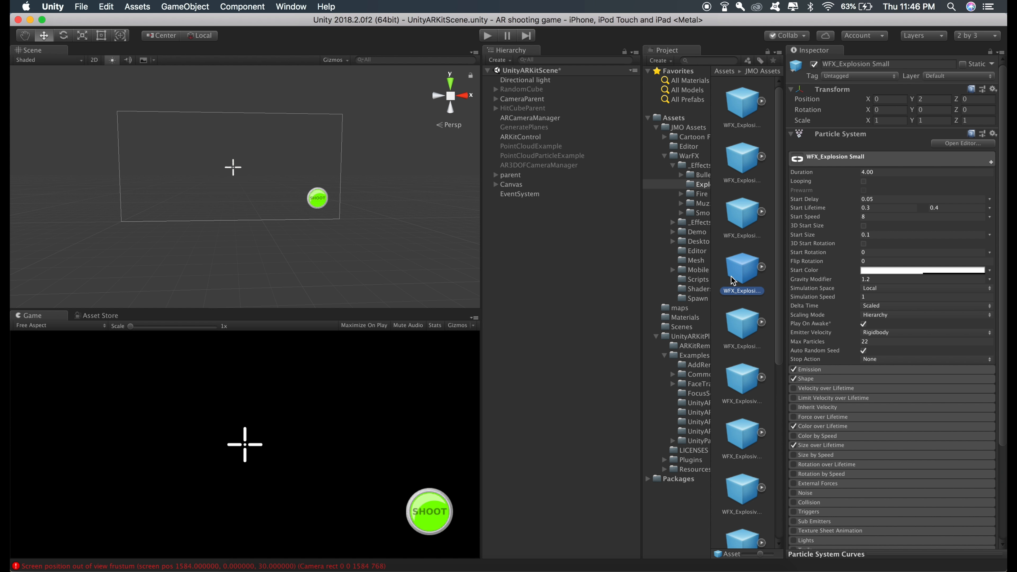
pyautogui.moveTo(745, 268); pyautogui.dragTo(539, 232)
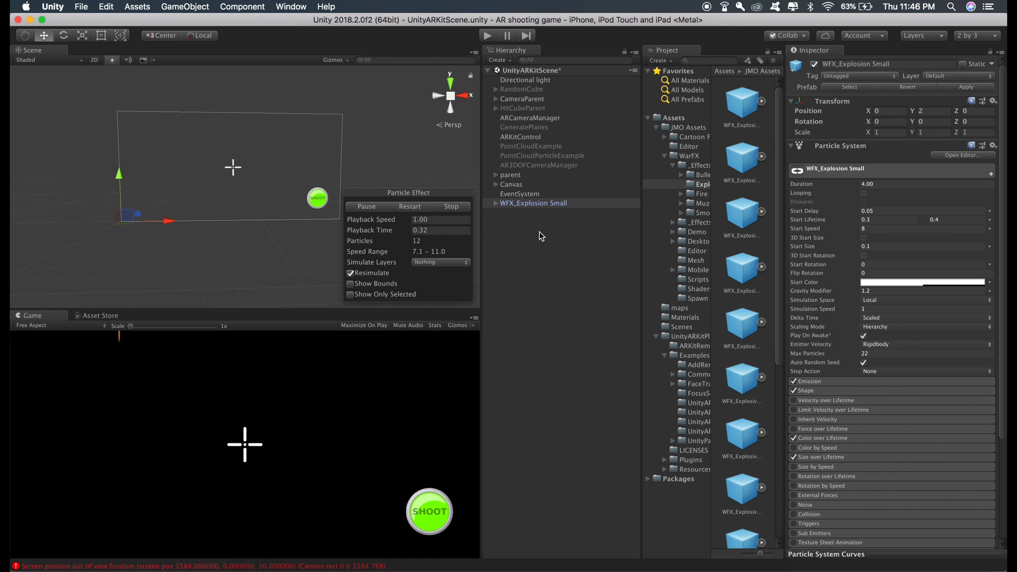
# Frame the small explosion in the scene and replay its particle effect to preview it.
pyautogui.doubleClick(520, 205)
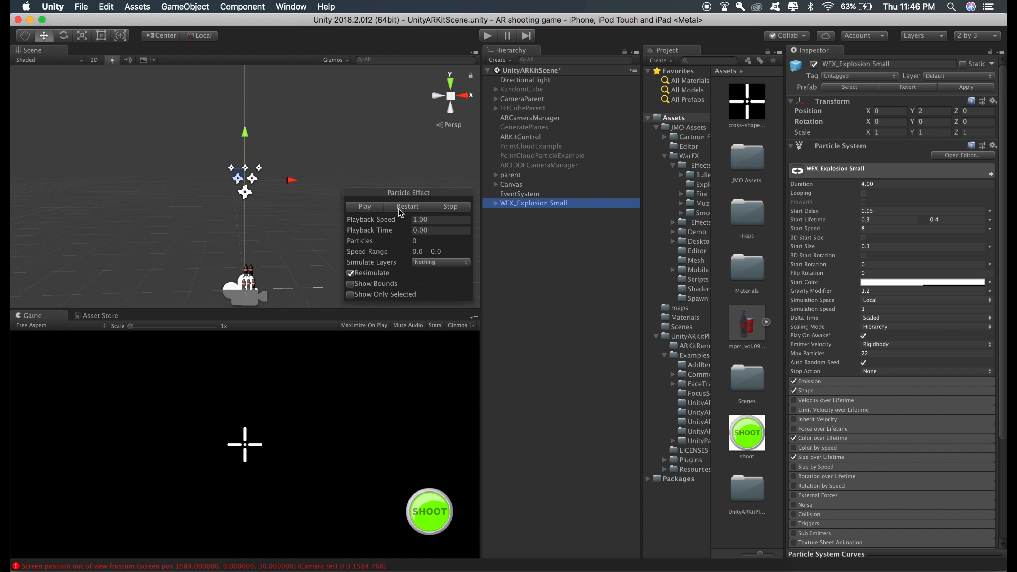
pyautogui.click(407, 207)
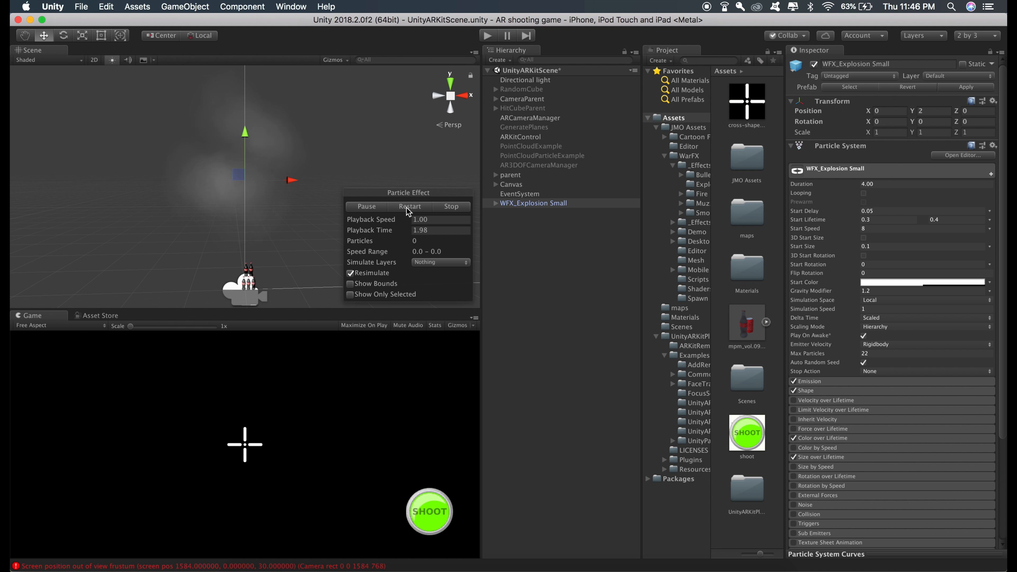
pyautogui.click(406, 207)
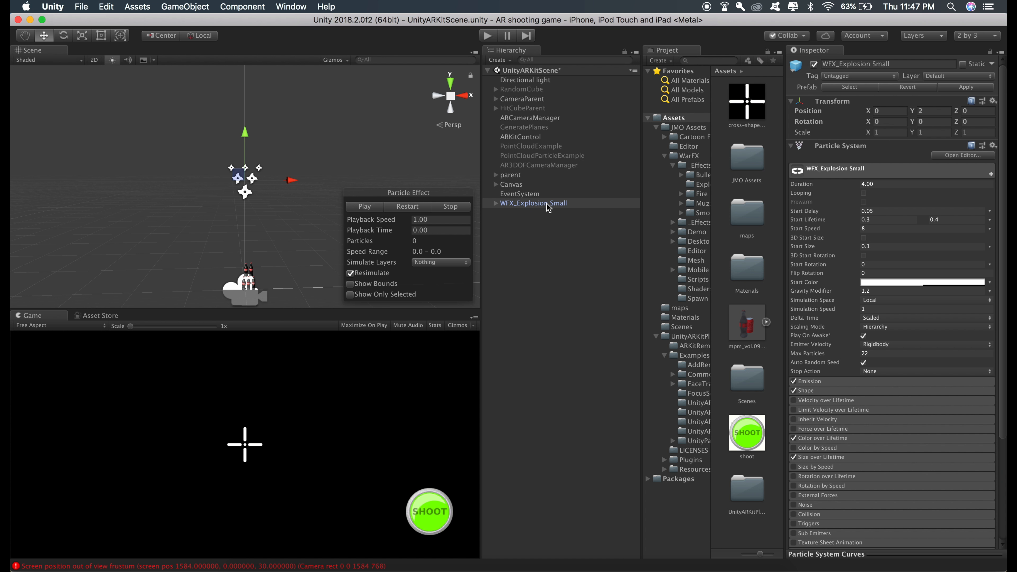
# Set the small explosion effect's scale to 0.1 on X, Y and Z and rename the object as explosion.
pyautogui.click(896, 134)
pyautogui.write('0.')
pyautogui.click(928, 131)
pyautogui.write('0.1')
pyautogui.click(969, 132)
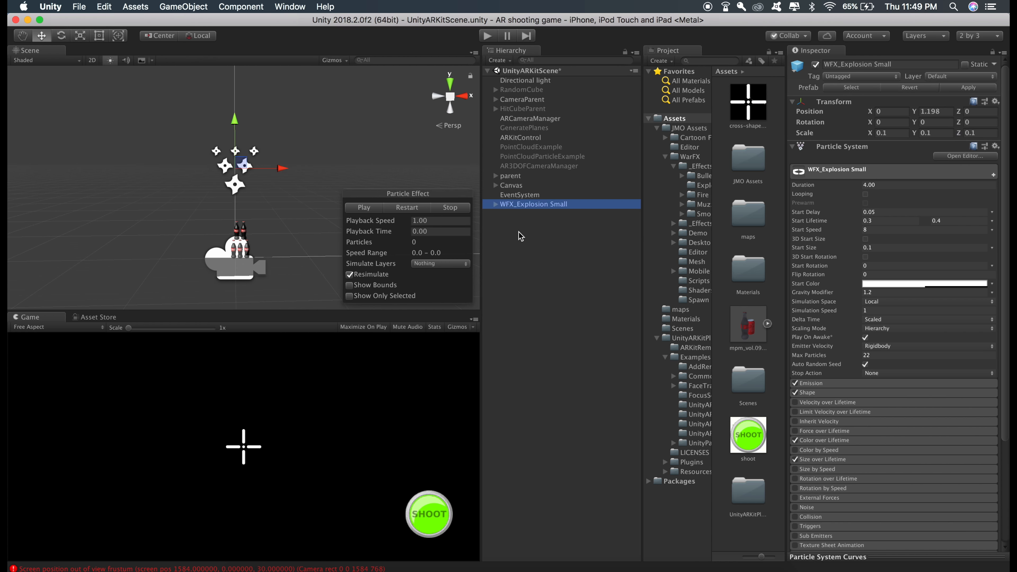
pyautogui.click(529, 205)
pyautogui.write('explosion')
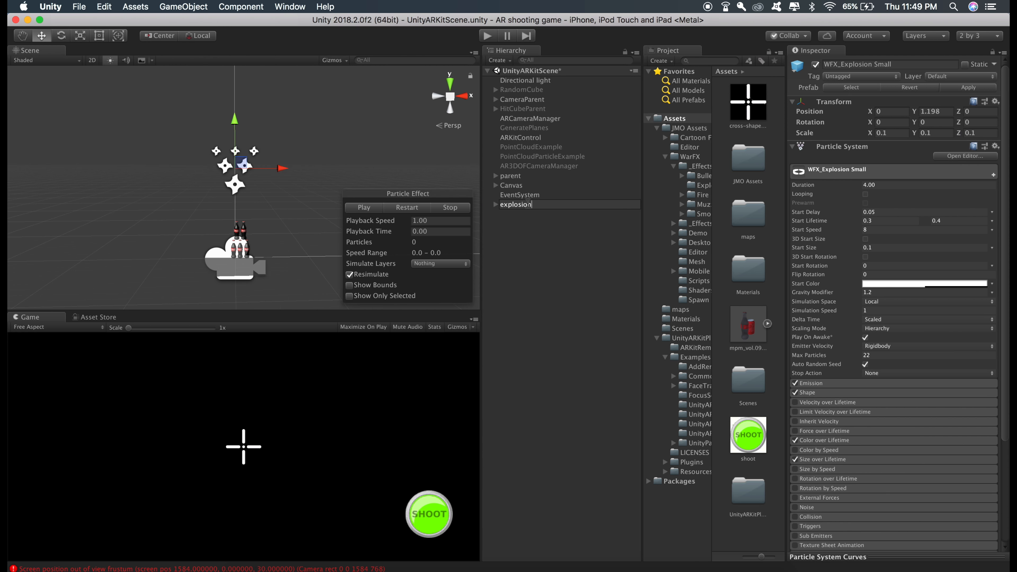
pyautogui.press('Return')
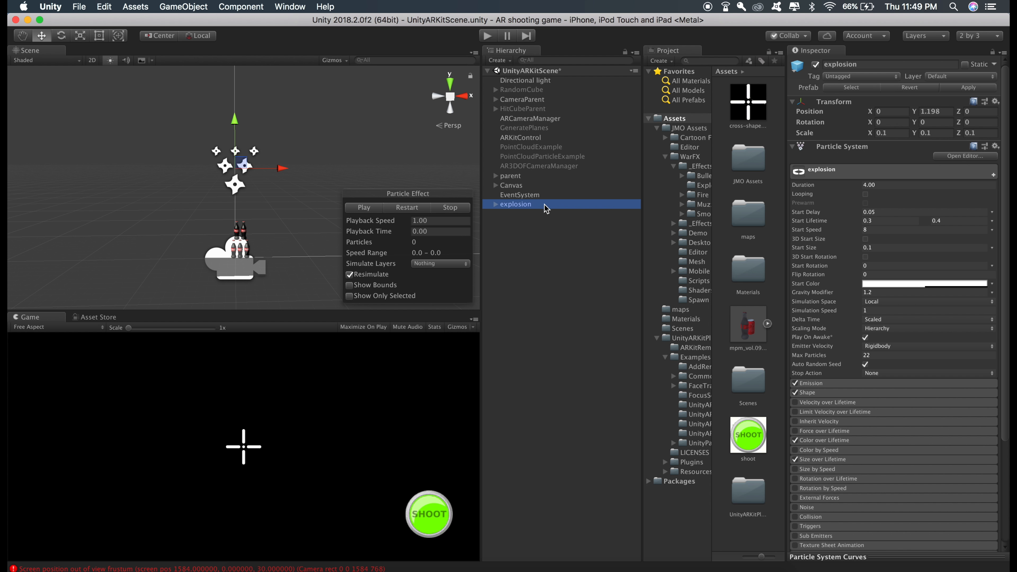
# Add an Audio Source component to the explosion object.
pyautogui.scroll(-5, 929, 397)
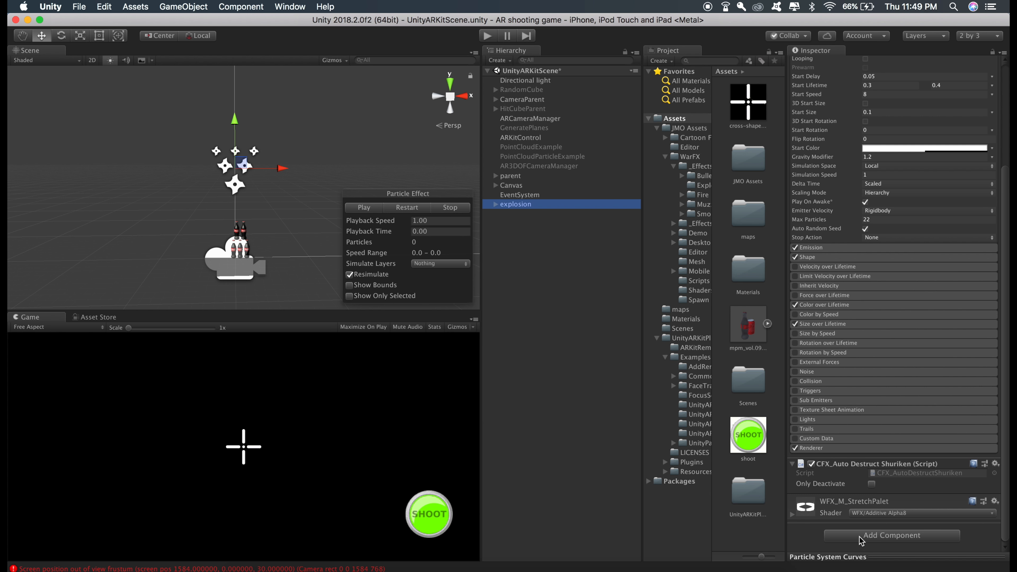
pyautogui.click(896, 536)
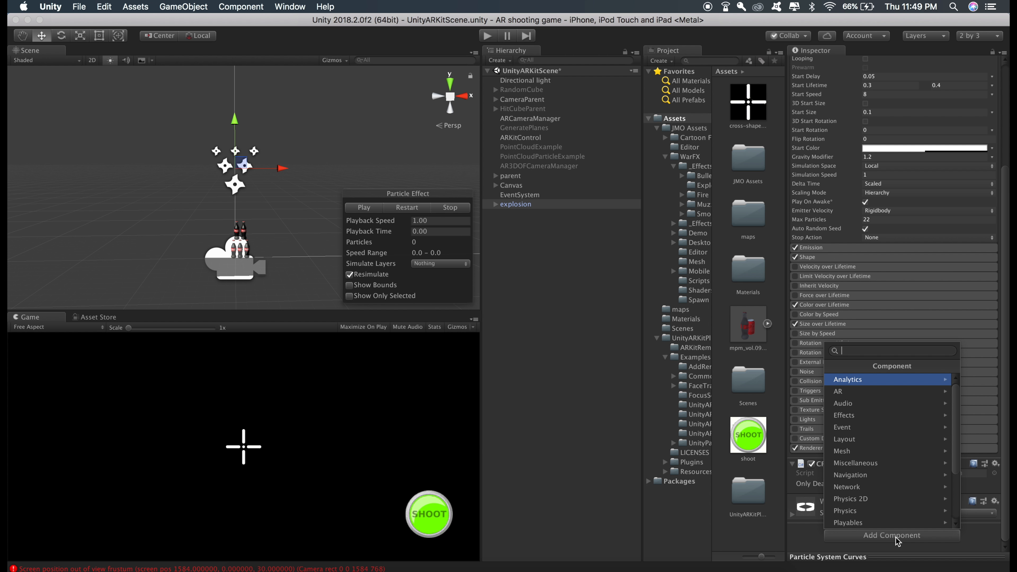
pyautogui.write('audio sour')
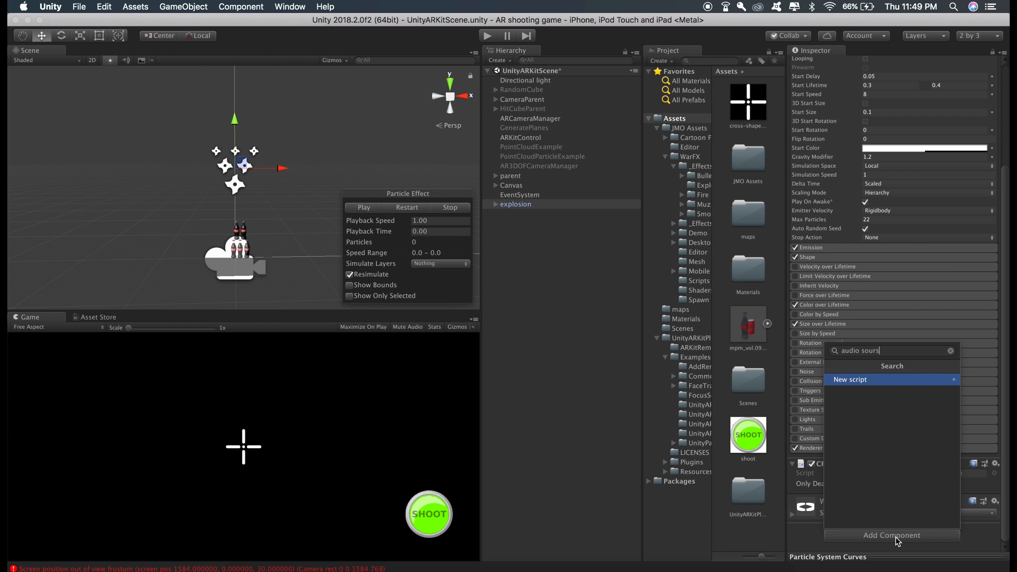
pyautogui.press('Return')
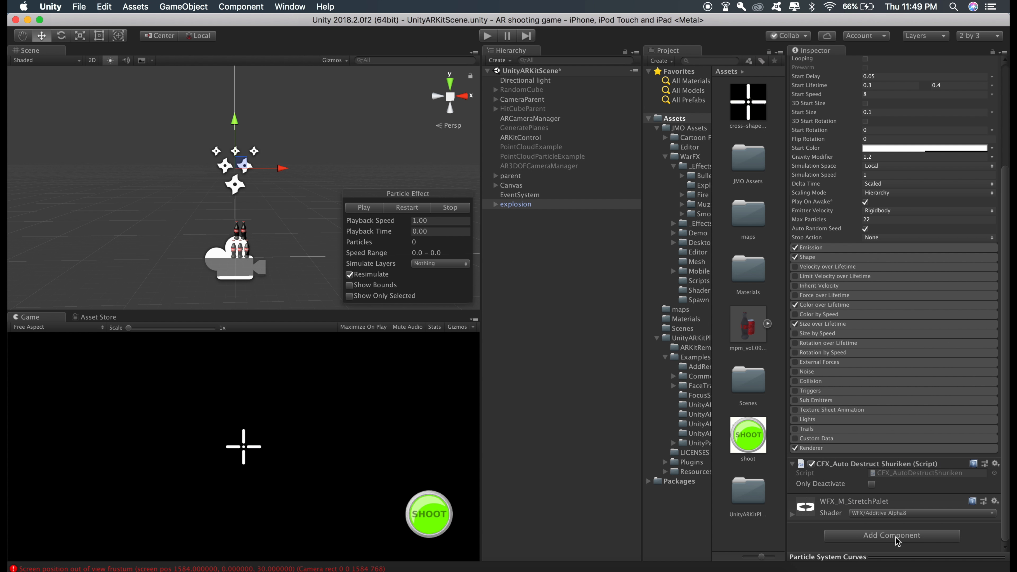
pyautogui.scroll(-10, 866, 406)
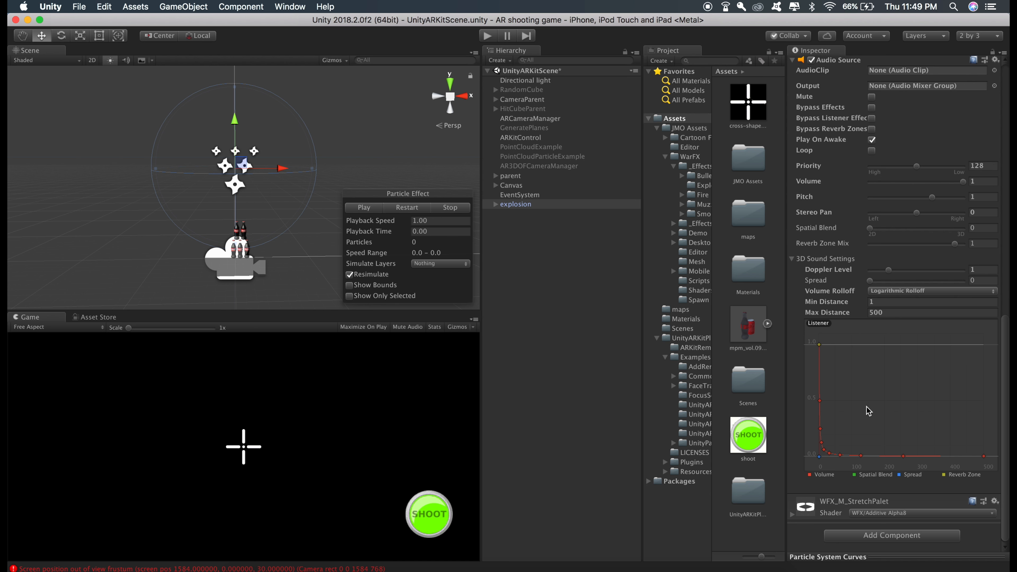
pyautogui.scroll(5, 832, 263)
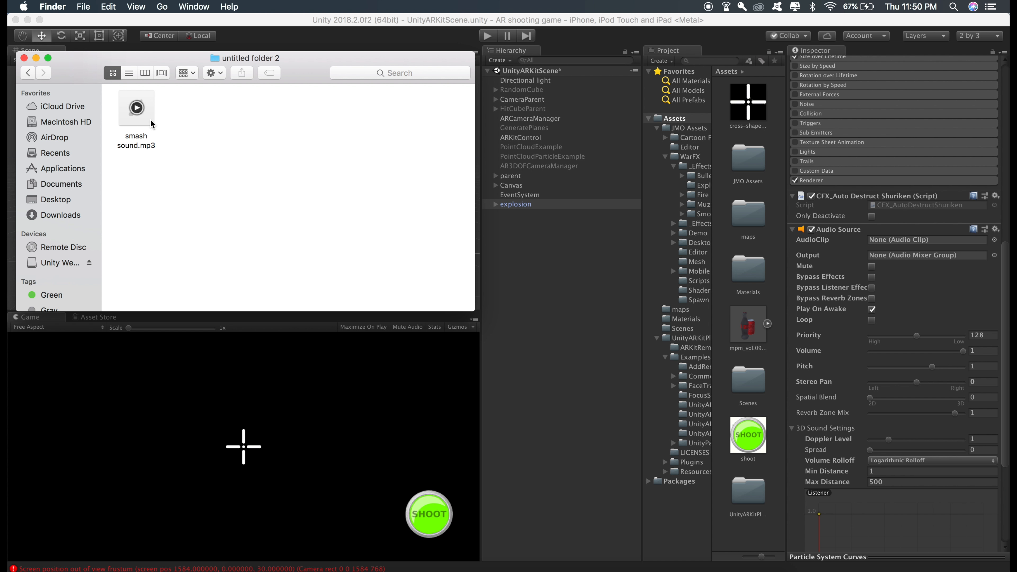
# Import smash sound.mp3 from Finder into the project's Assets and assign it as the explosion's audio clip.
pyautogui.moveTo(151, 124); pyautogui.dragTo(744, 497)
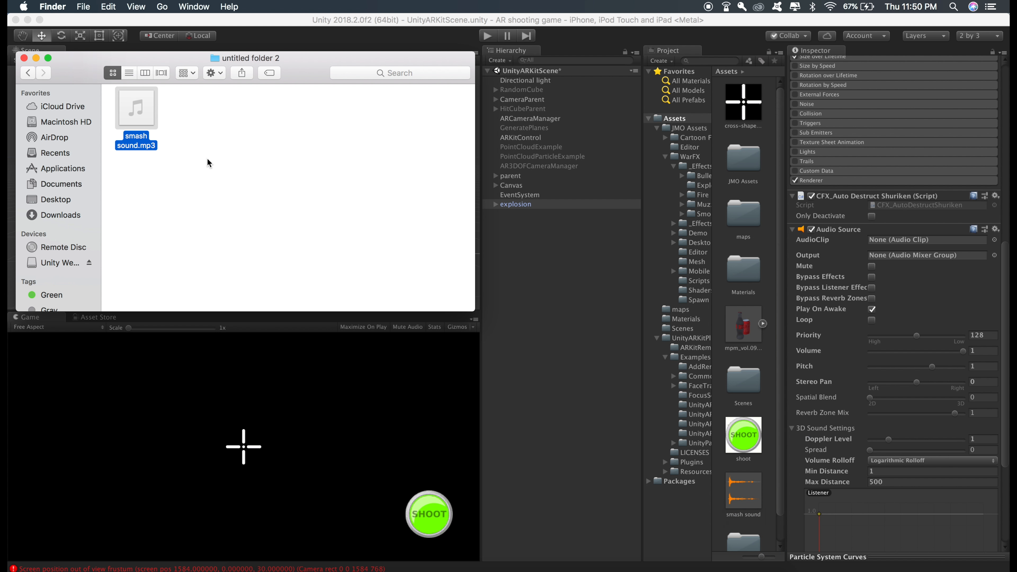
pyautogui.moveTo(156, 102)
pyautogui.press('super+w')
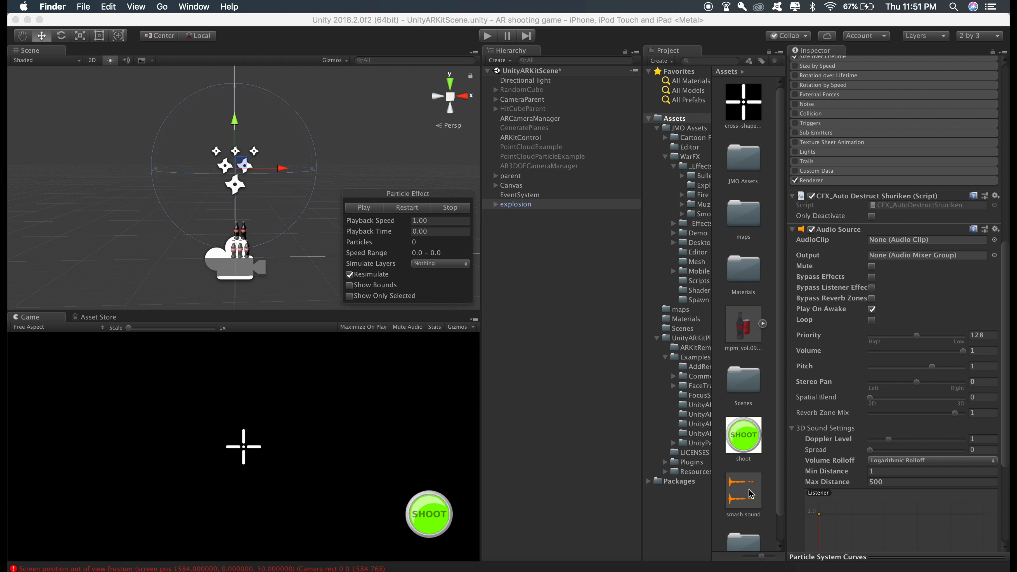
pyautogui.moveTo(750, 494); pyautogui.dragTo(887, 240)
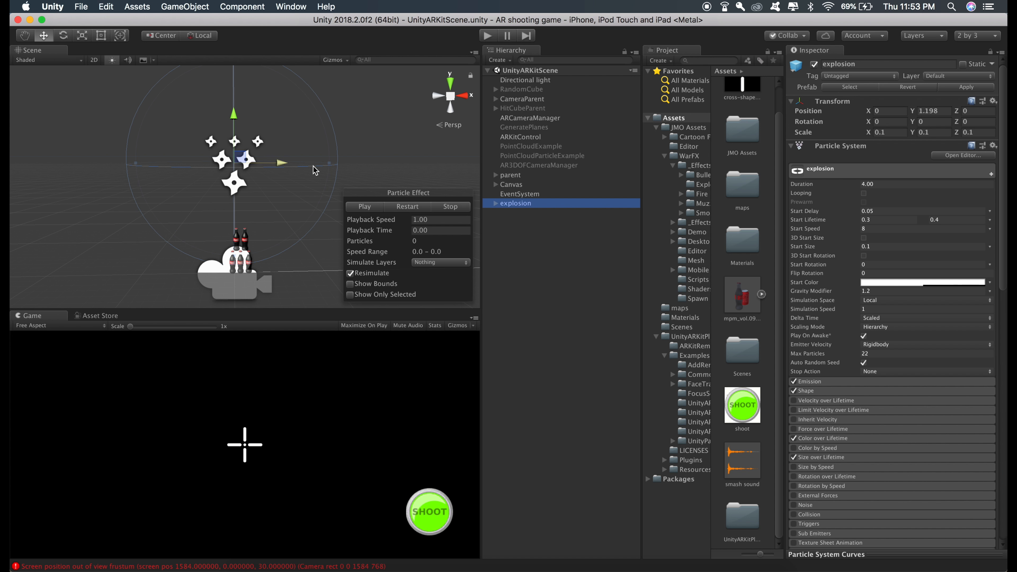
# Create a folder named explosion in the project's Assets.
pyautogui.click(536, 227)
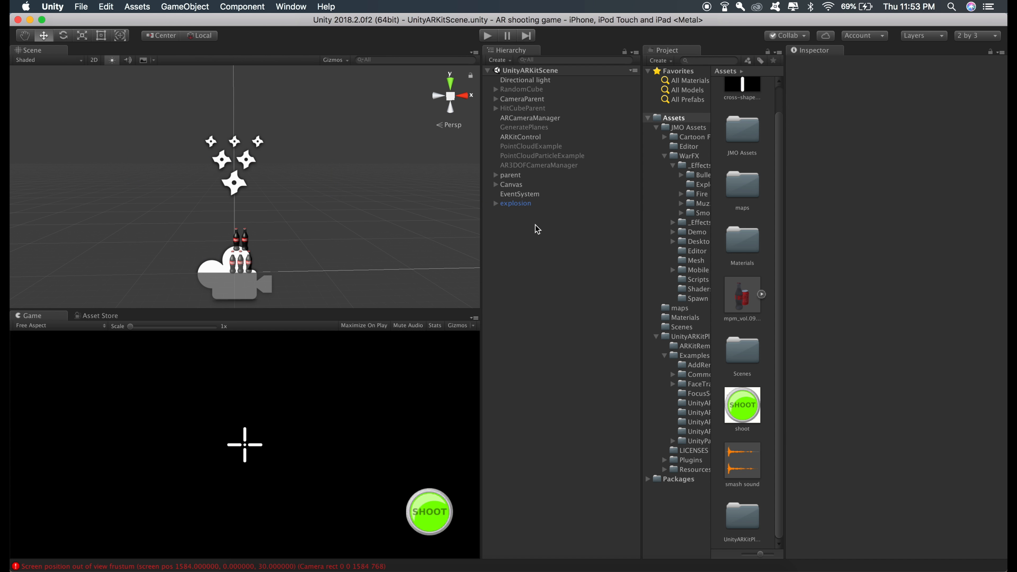
pyautogui.click(516, 204)
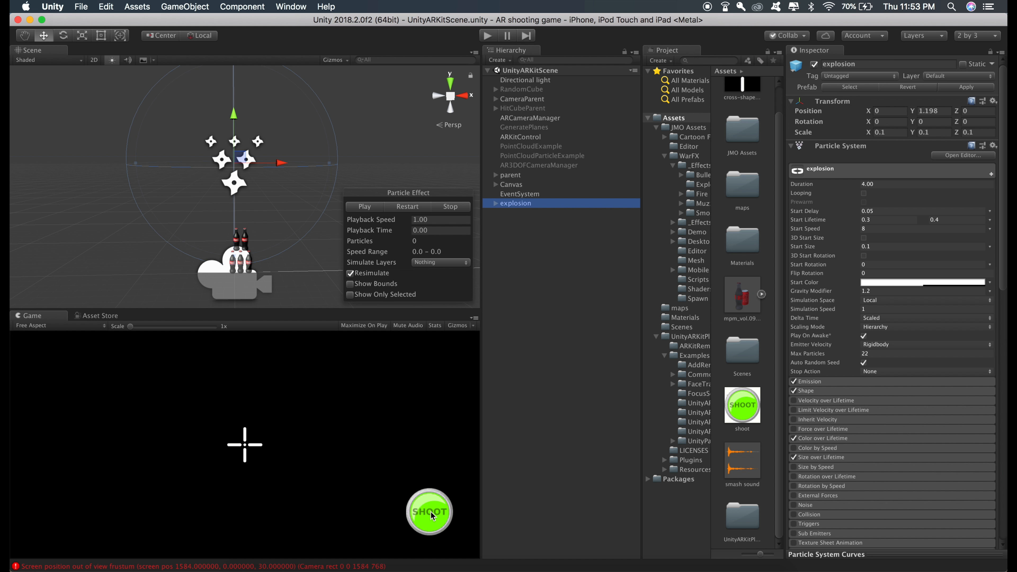
pyautogui.click(771, 224)
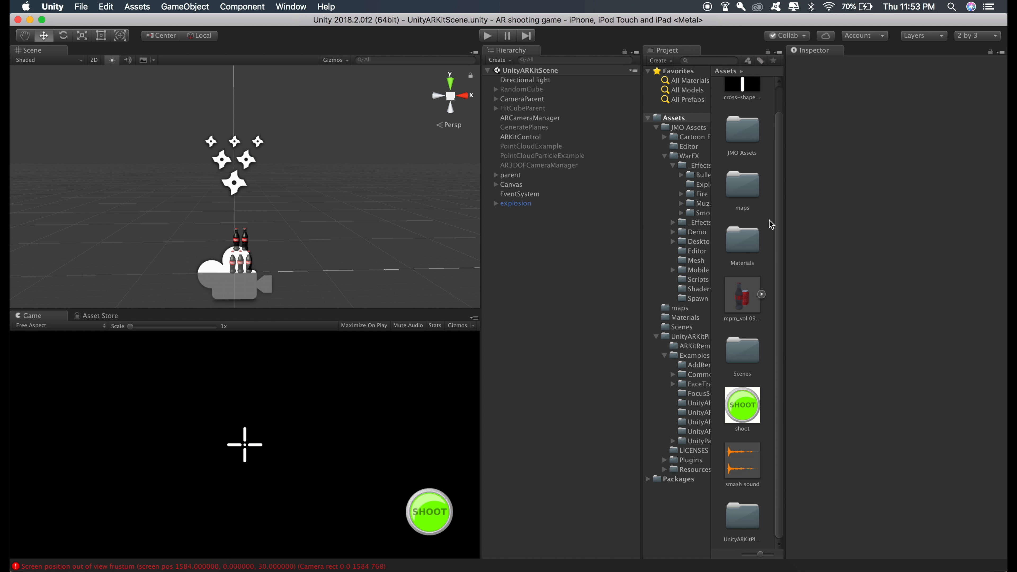
pyautogui.rightClick(771, 224)
pyautogui.moveTo(779, 227)
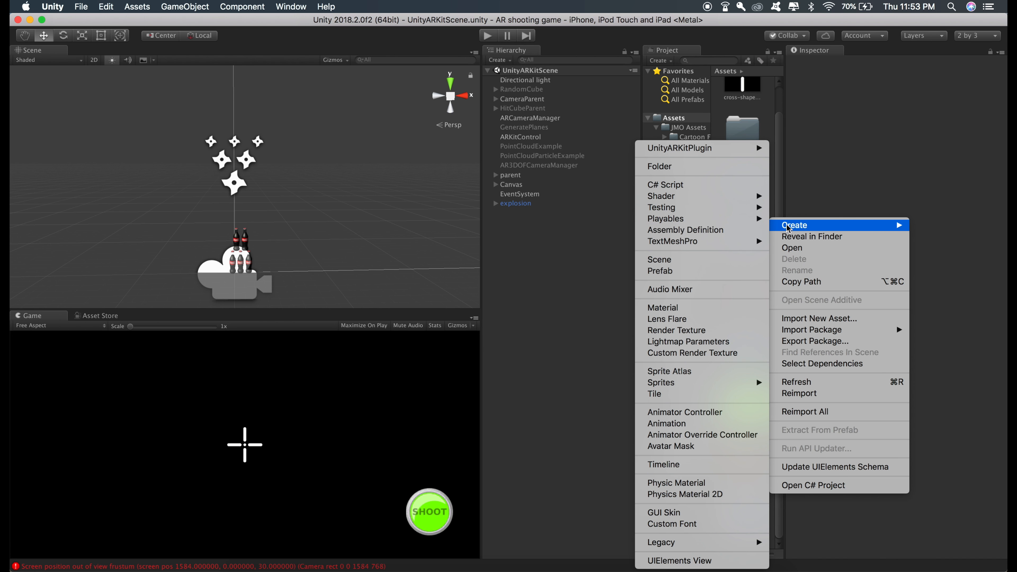
pyautogui.click(681, 166)
pyautogui.write('explosion')
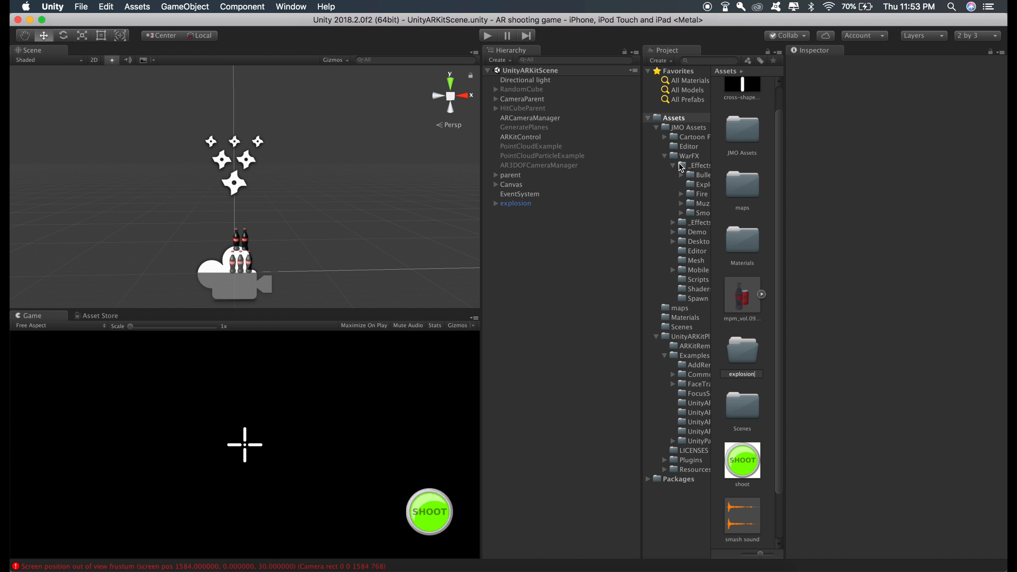
pyautogui.press('Return')
# Save the explosion object as a prefab in the new explosion folder and delete the original from the scene.
pyautogui.doubleClick(746, 154)
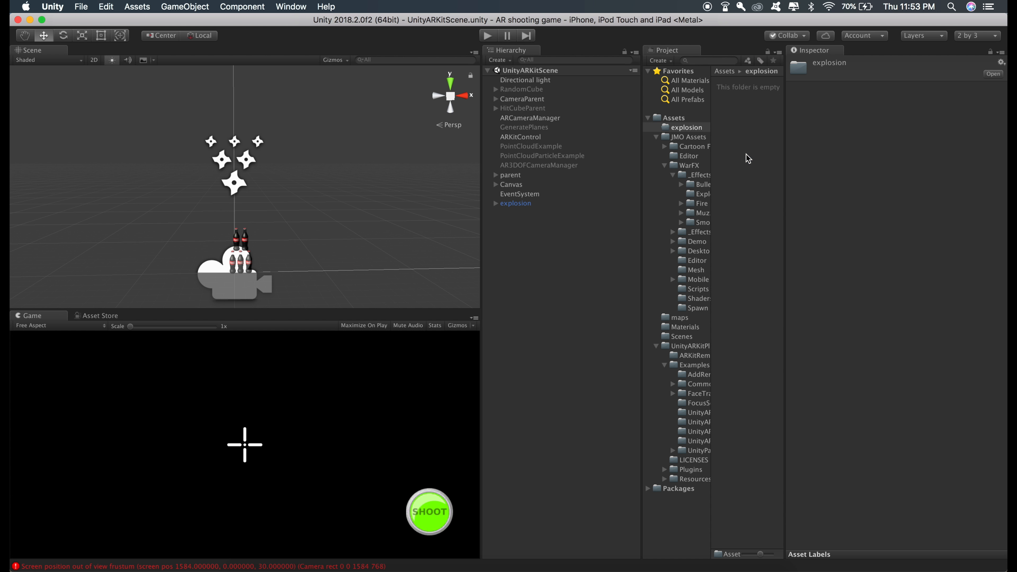
pyautogui.moveTo(515, 203); pyautogui.dragTo(766, 170)
pyautogui.click(517, 227)
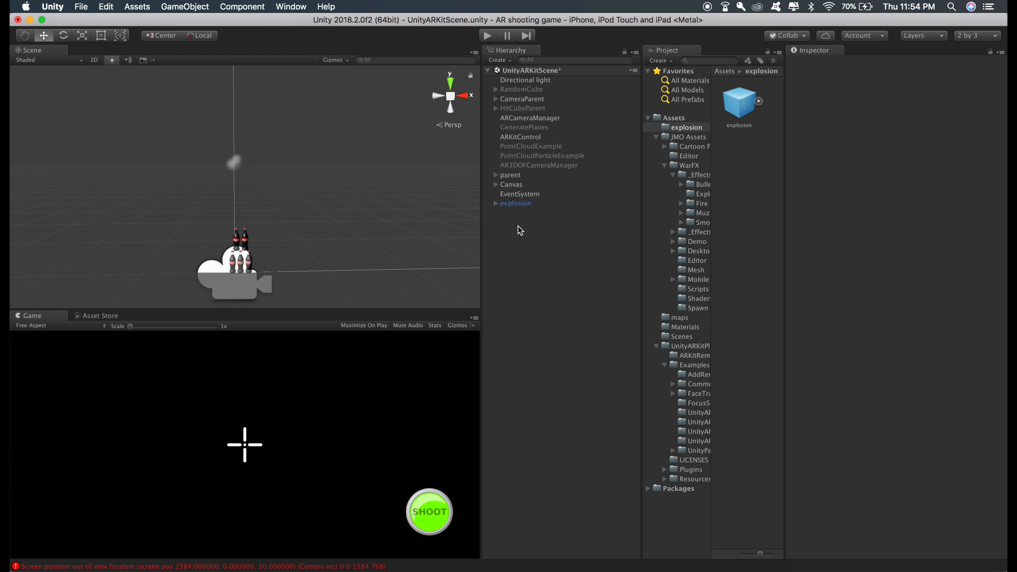
pyautogui.click(513, 203)
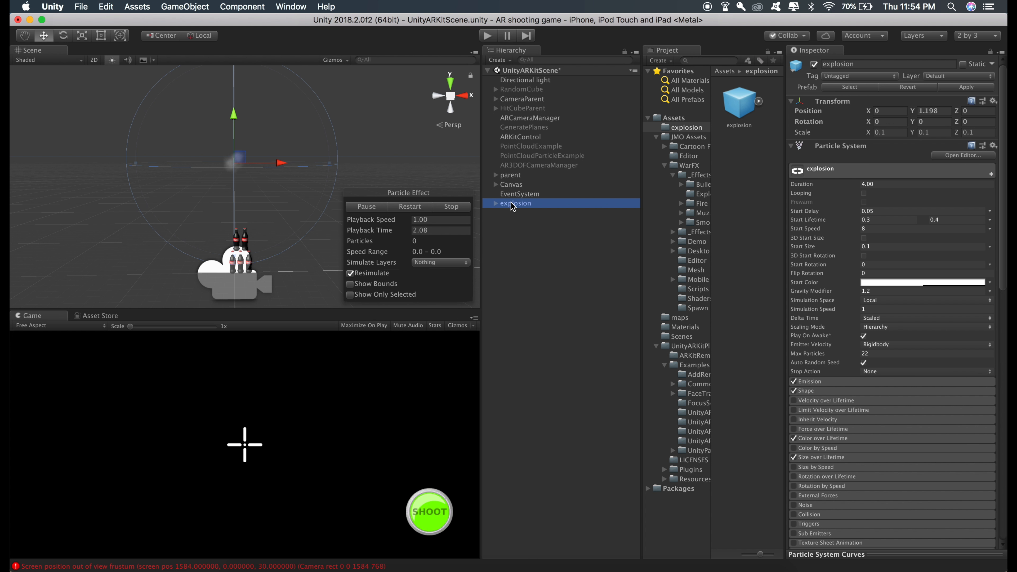
pyautogui.rightClick(513, 206)
pyautogui.click(528, 263)
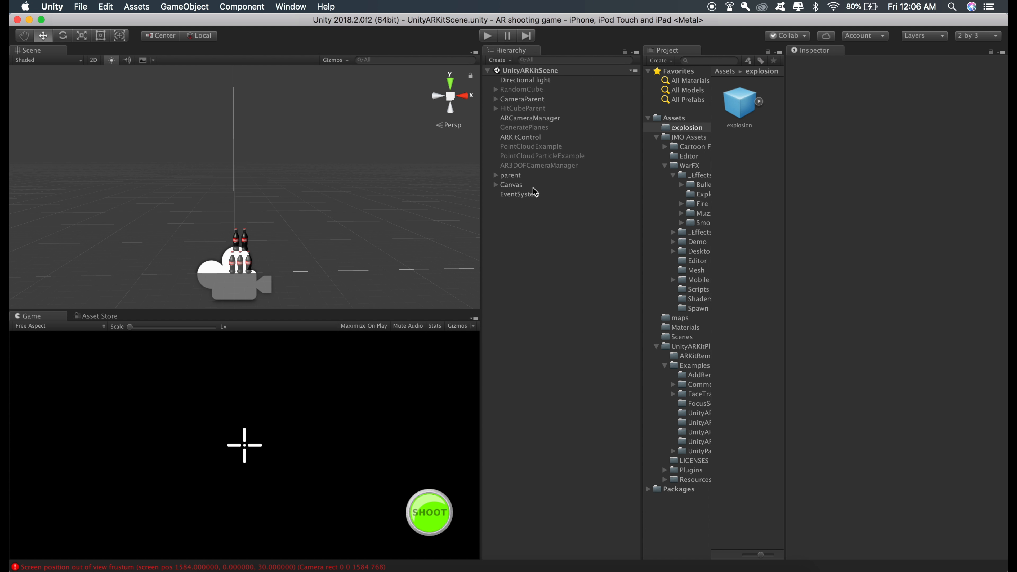
# Create a new script named ShootingScript and attach it to the CameraParent object.
pyautogui.click(521, 100)
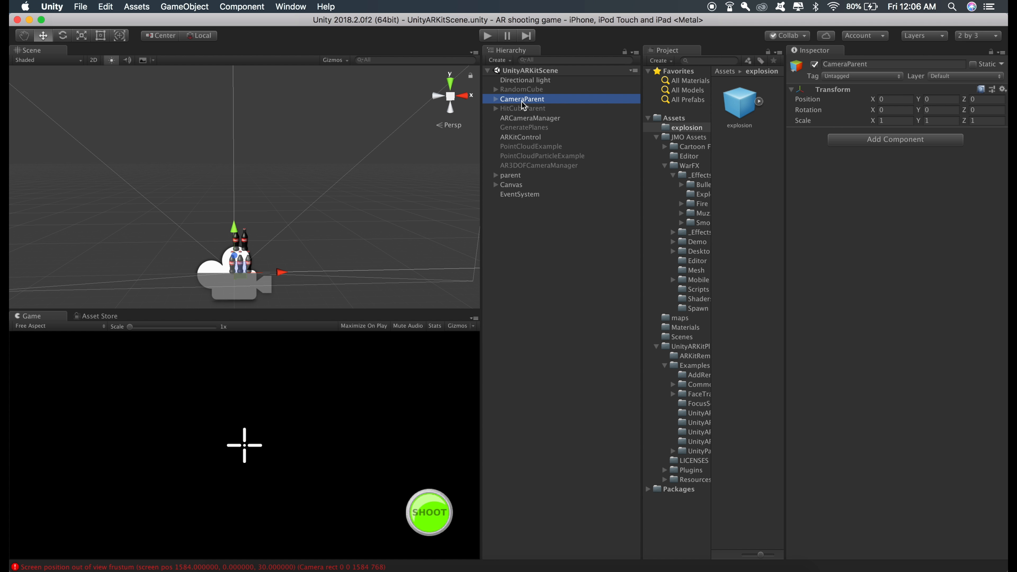
pyautogui.click(893, 142)
pyautogui.write('ShootingScript')
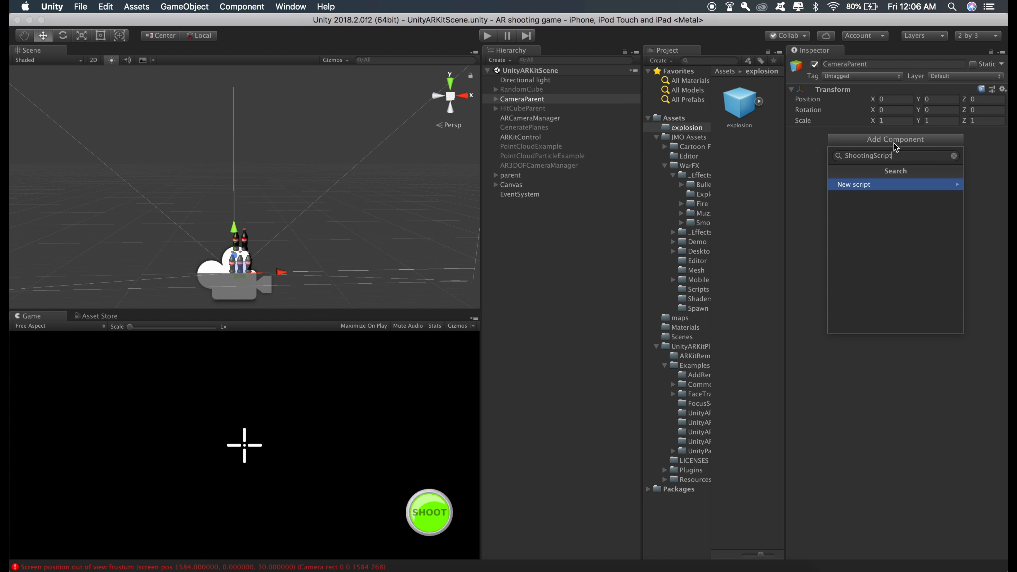
pyautogui.press('Return')
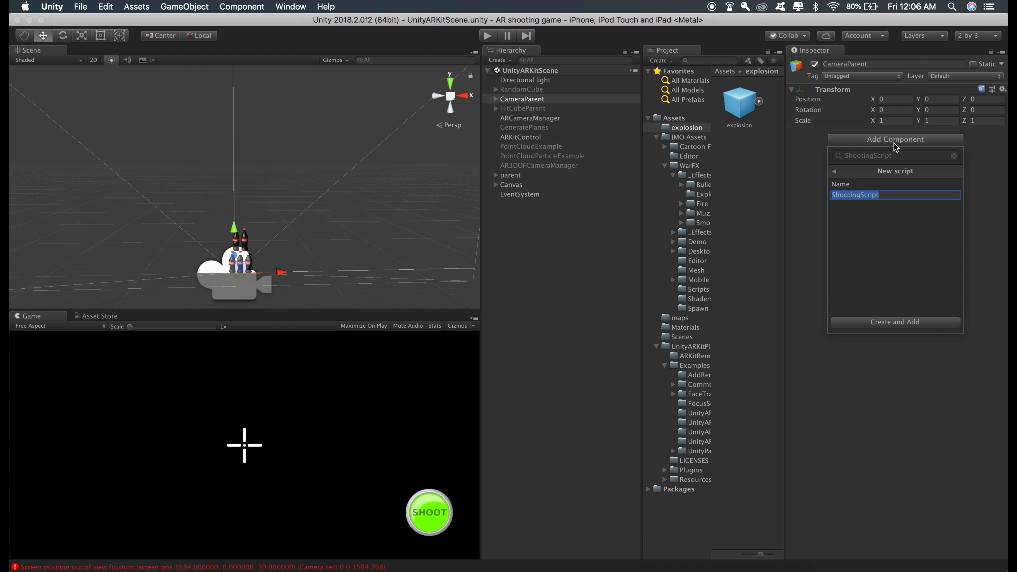
pyautogui.press('Return')
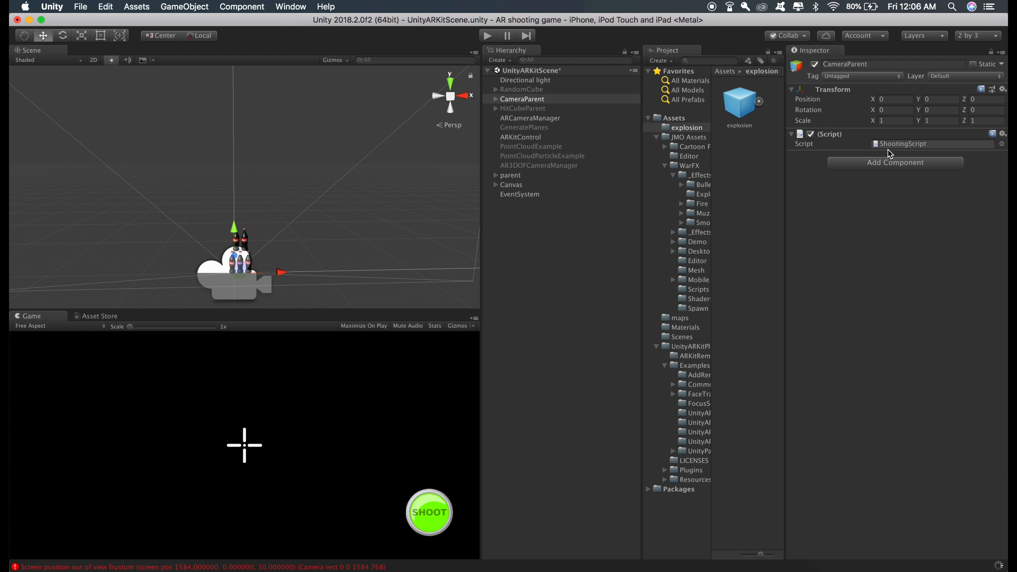
# Open ShootingScript in Visual Studio without installing updates, and declare a public GameObject variable named explosion in the class.
pyautogui.click(897, 146)
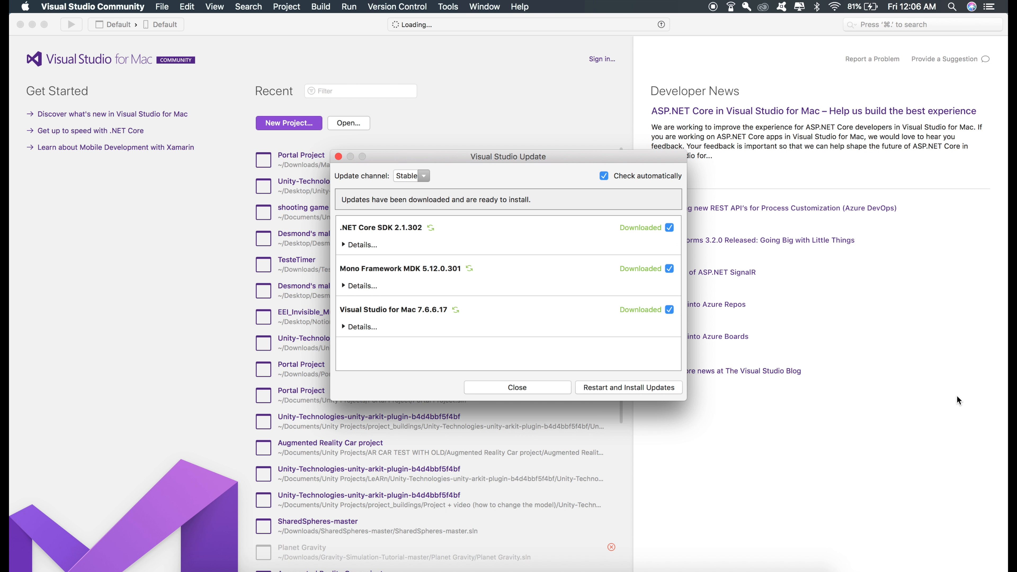
pyautogui.click(487, 386)
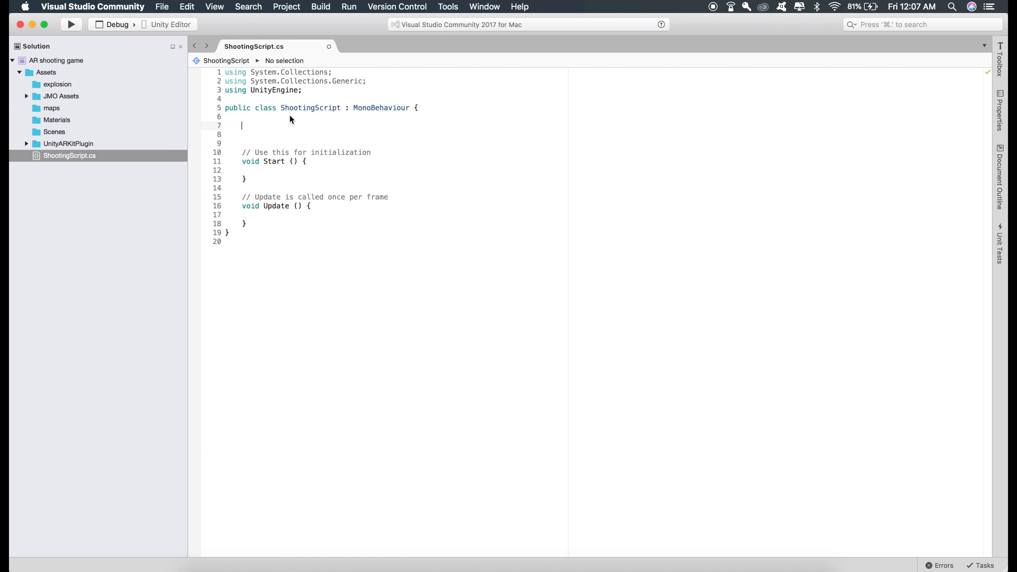
pyautogui.write('public gameo')
pyautogui.write(' exp')
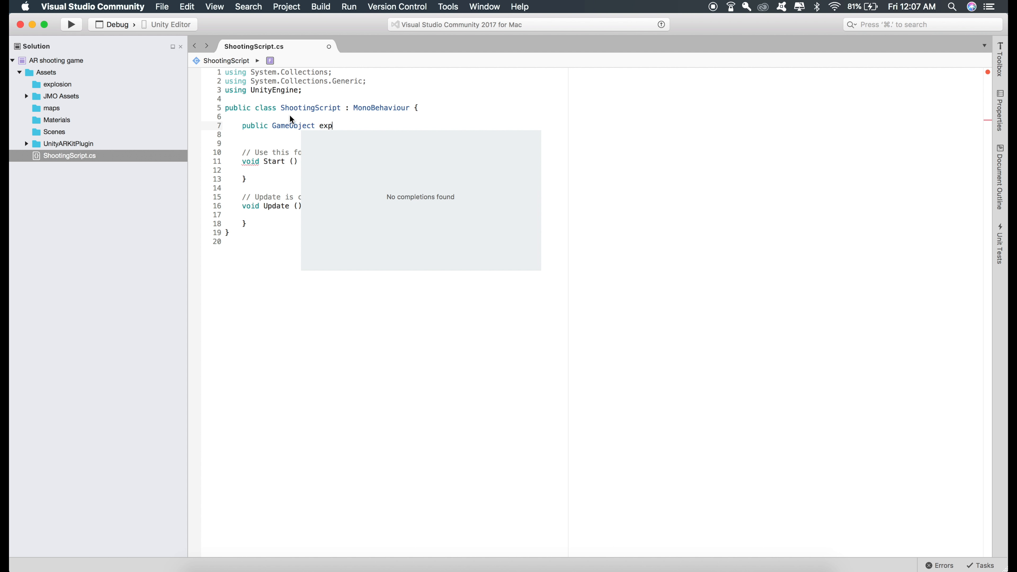
pyautogui.write('losion;')
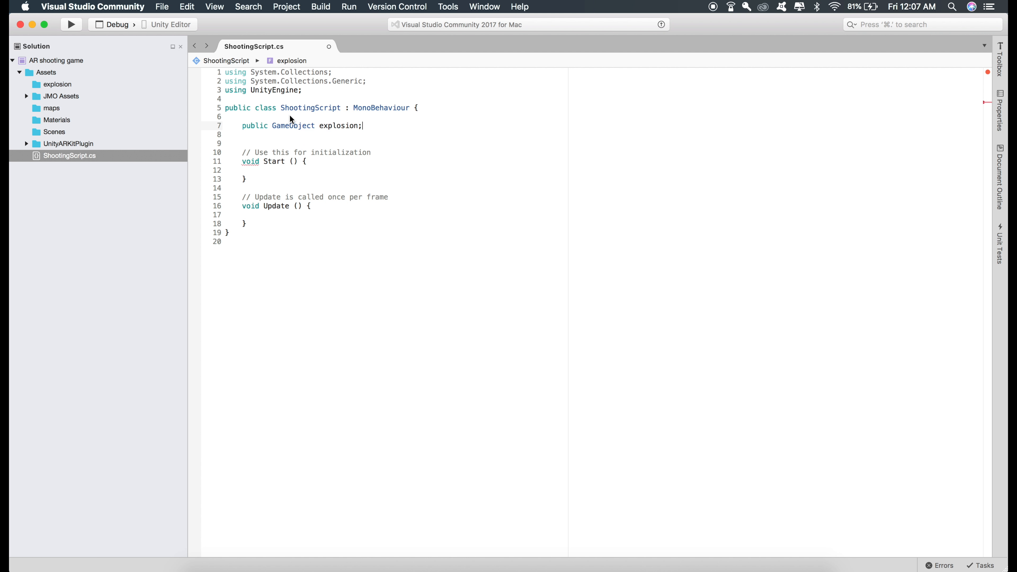
pyautogui.press('super+s')
# Declare a public GameObject variable named gameCamera below the explosion variable and place the cursor at the Update method.
pyautogui.press('Return')
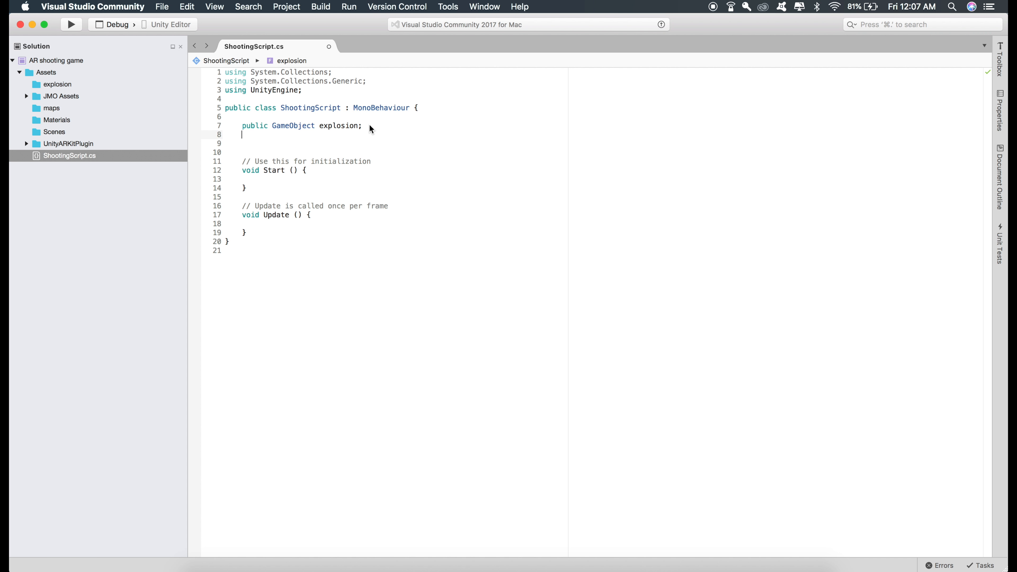
pyautogui.write('public GameObject gameCamera;')
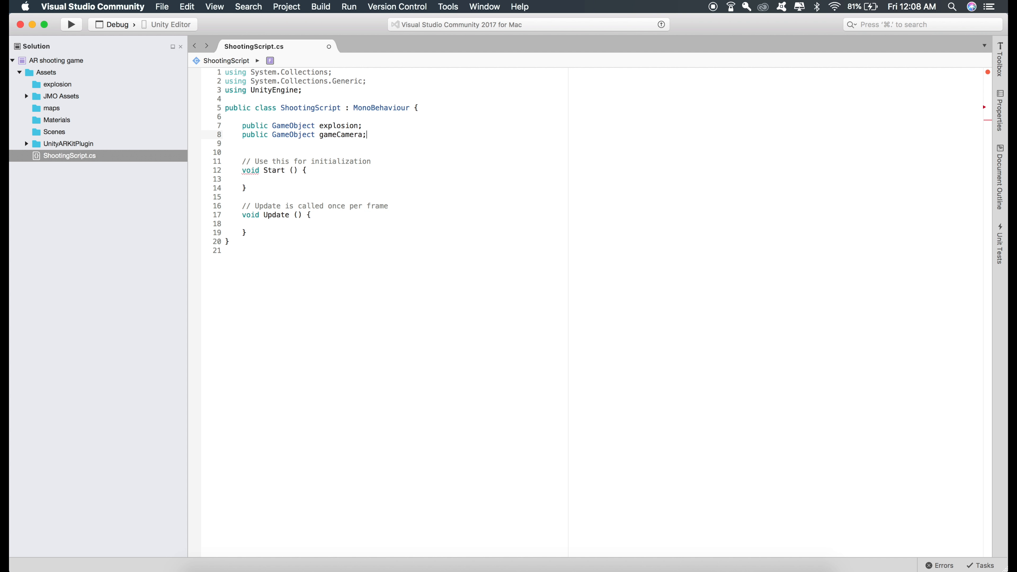
pyautogui.press('Down')
pyautogui.press('Down')
pyautogui.press('Down')
pyautogui.press('Down')
pyautogui.press('Down')
pyautogui.press('Down')
pyautogui.press('Down')
pyautogui.press('Down')
pyautogui.press('Down')
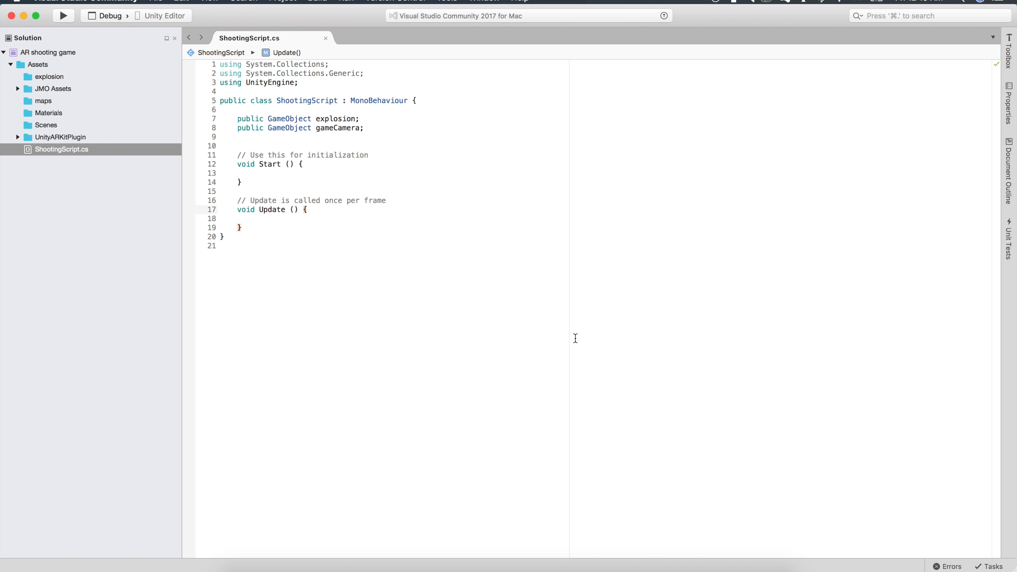
# Switch to the Keynote presentation to view the Raycasting slide with the virtual ray diagram.
pyautogui.press('super+Tab')
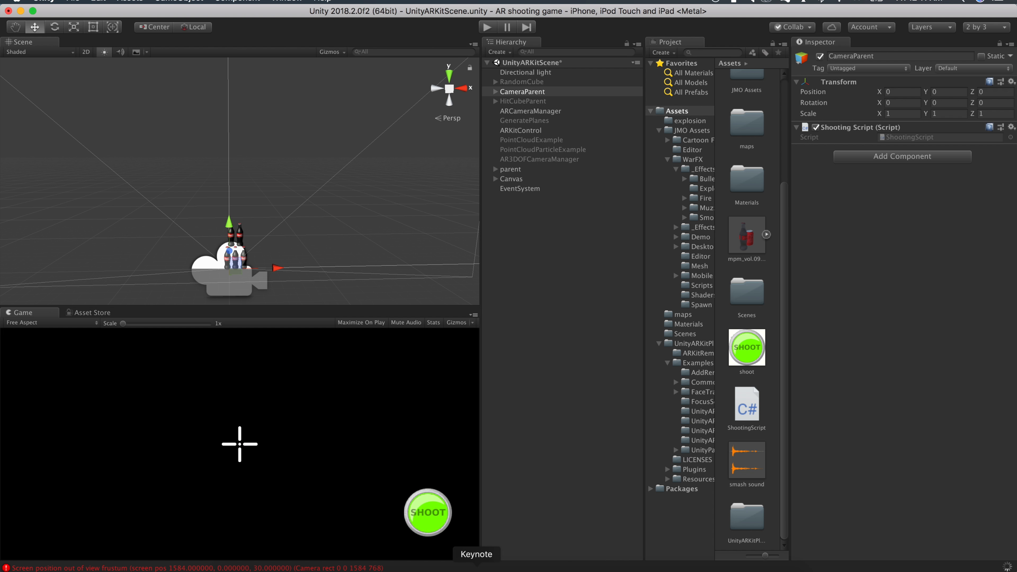
pyautogui.click(476, 566)
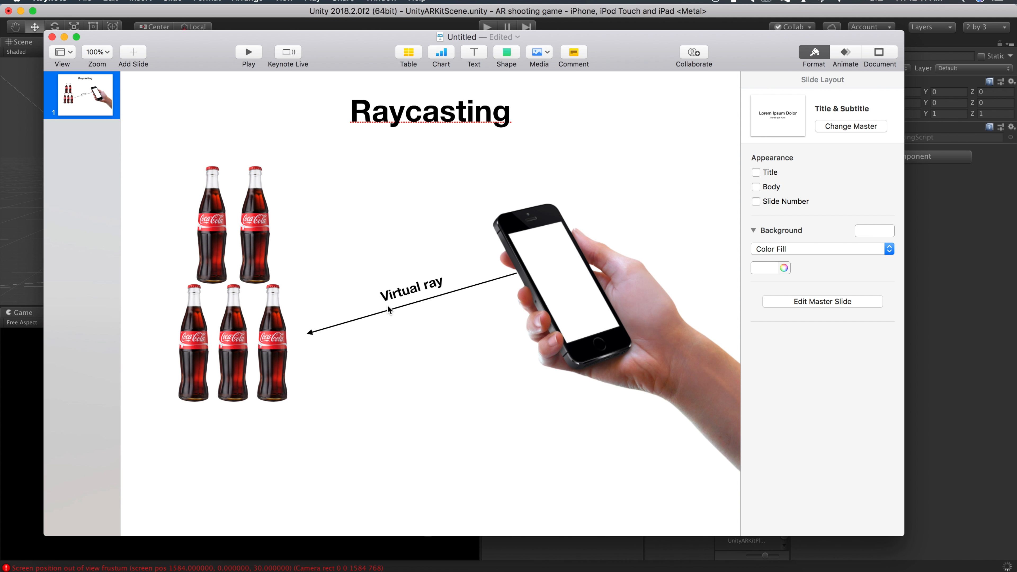